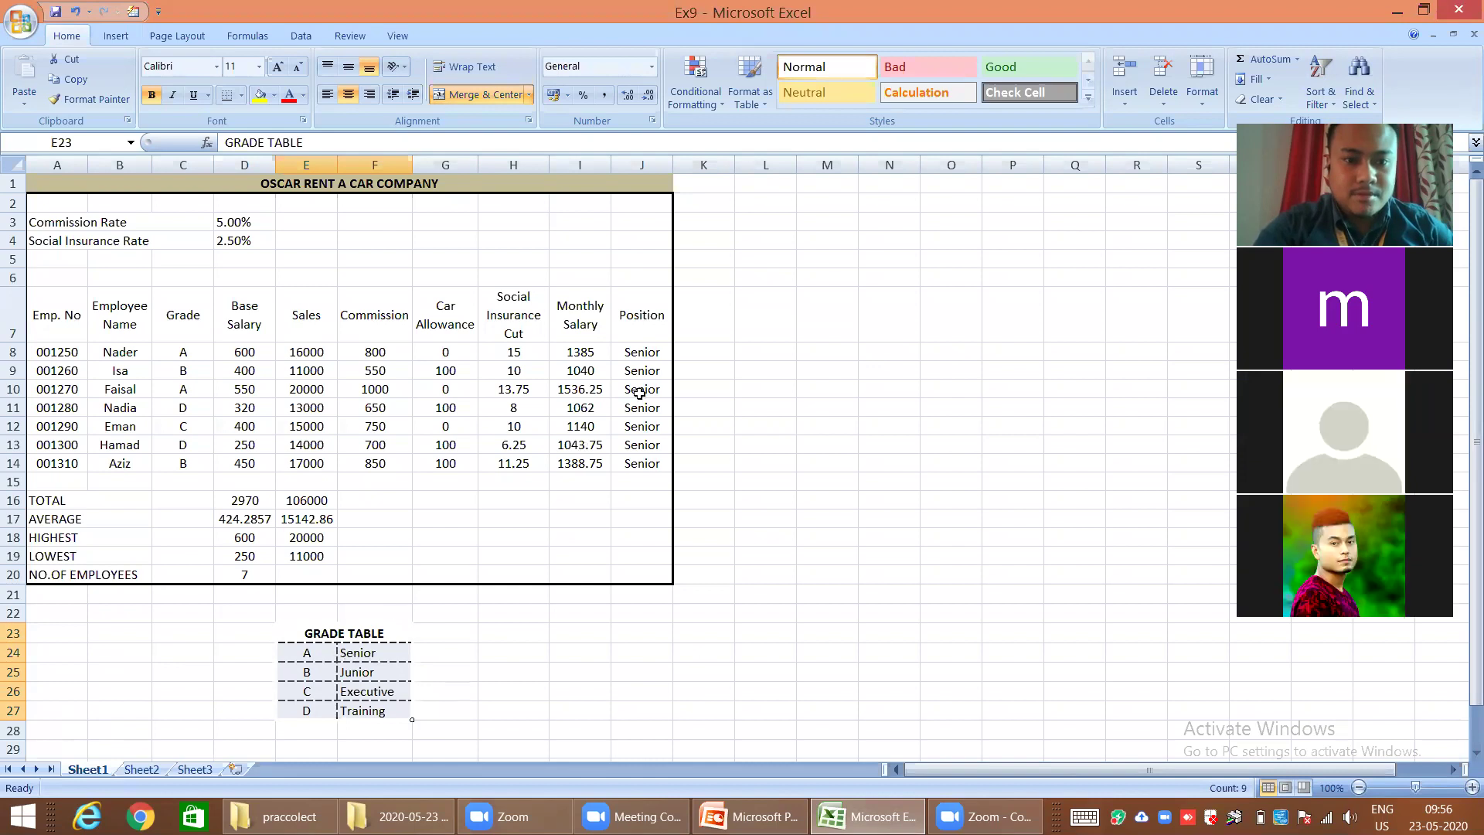
Change the lookup value in cell J8's VLOOKUP formula from absolute to the relative reference C8
click(646, 355)
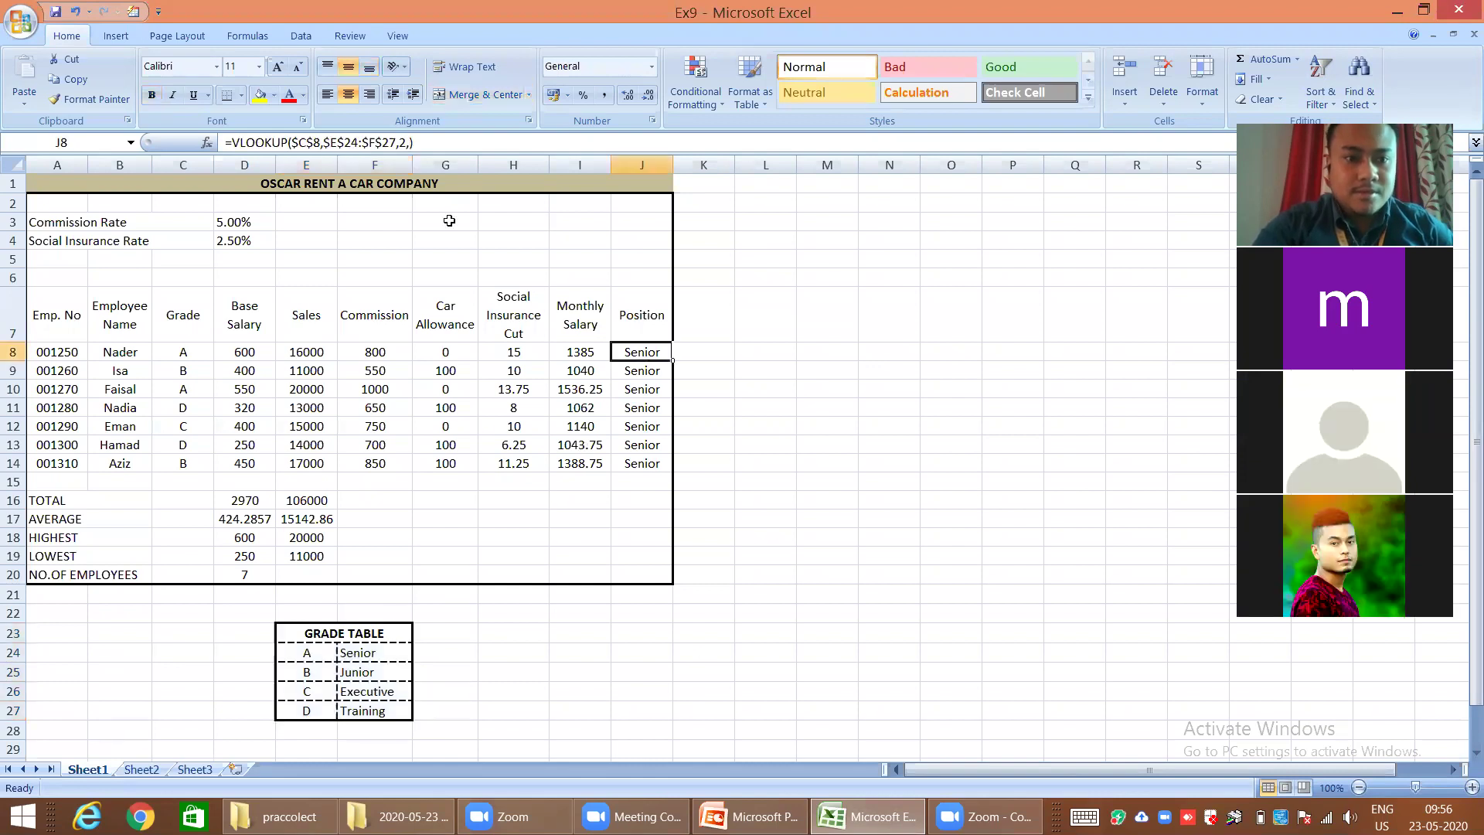
click(315, 142)
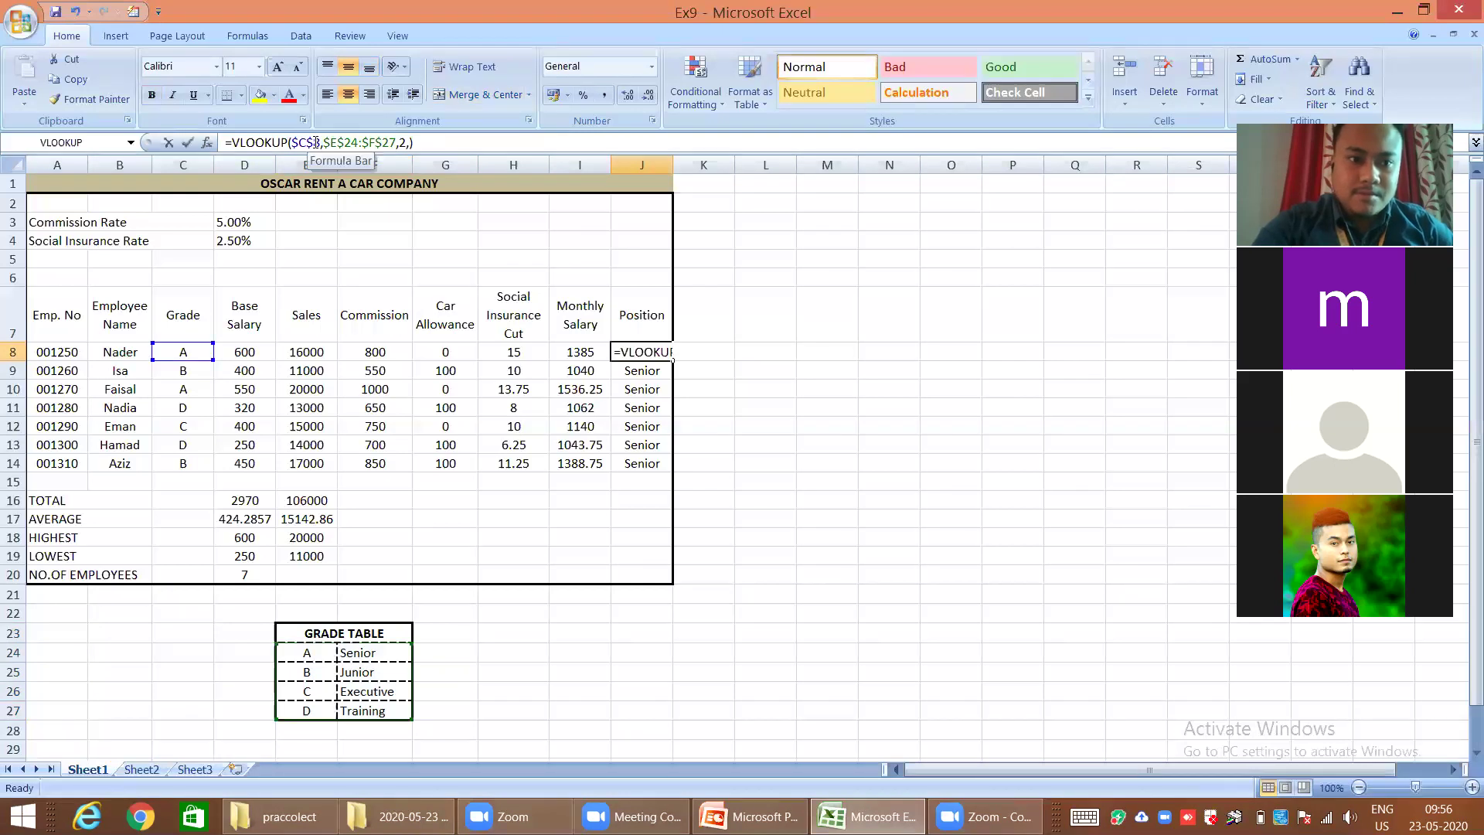
key(BackSpace)
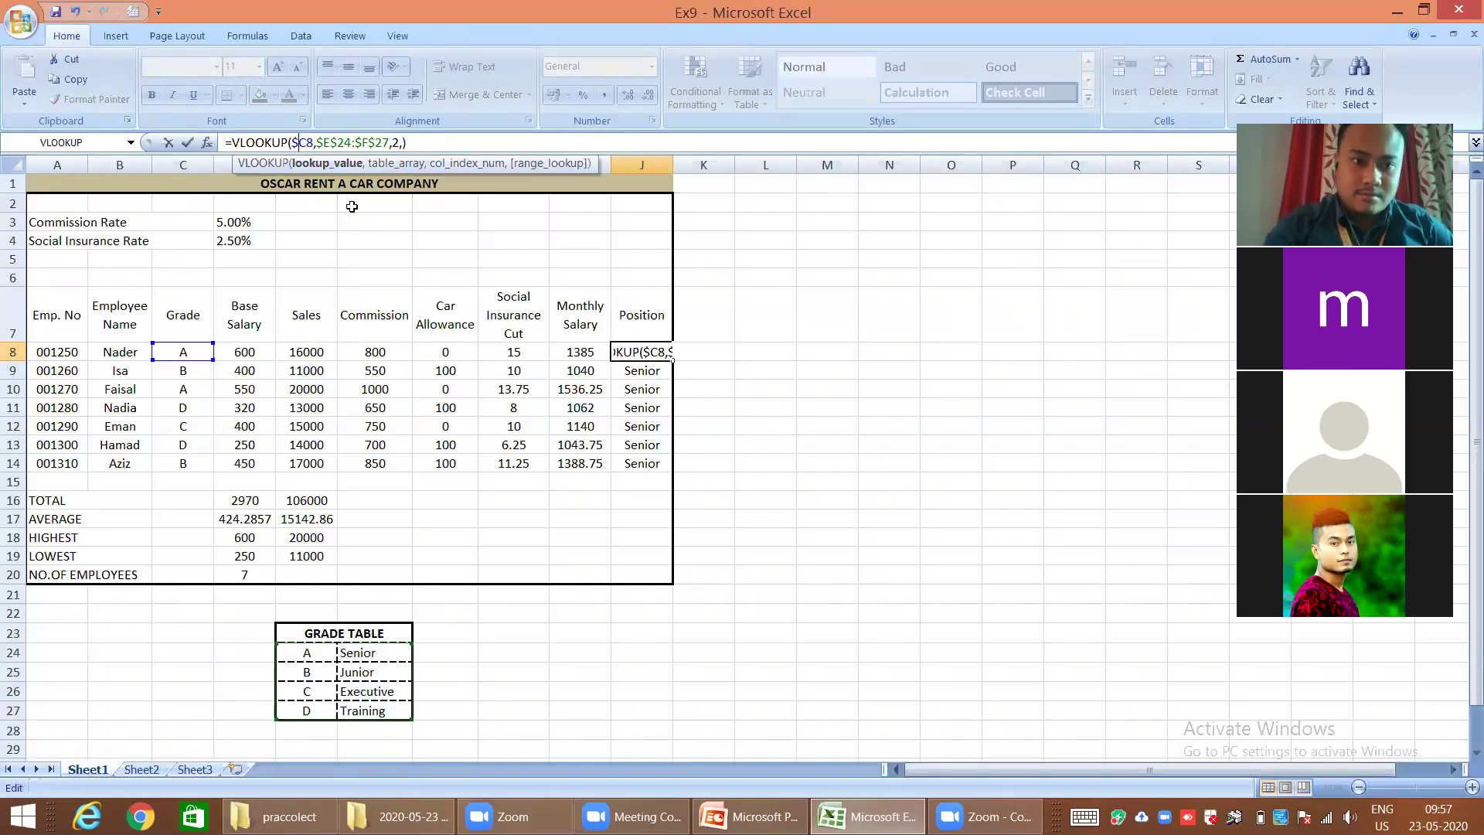
key(BackSpace)
key(Right)
key(Right)
key(Right)
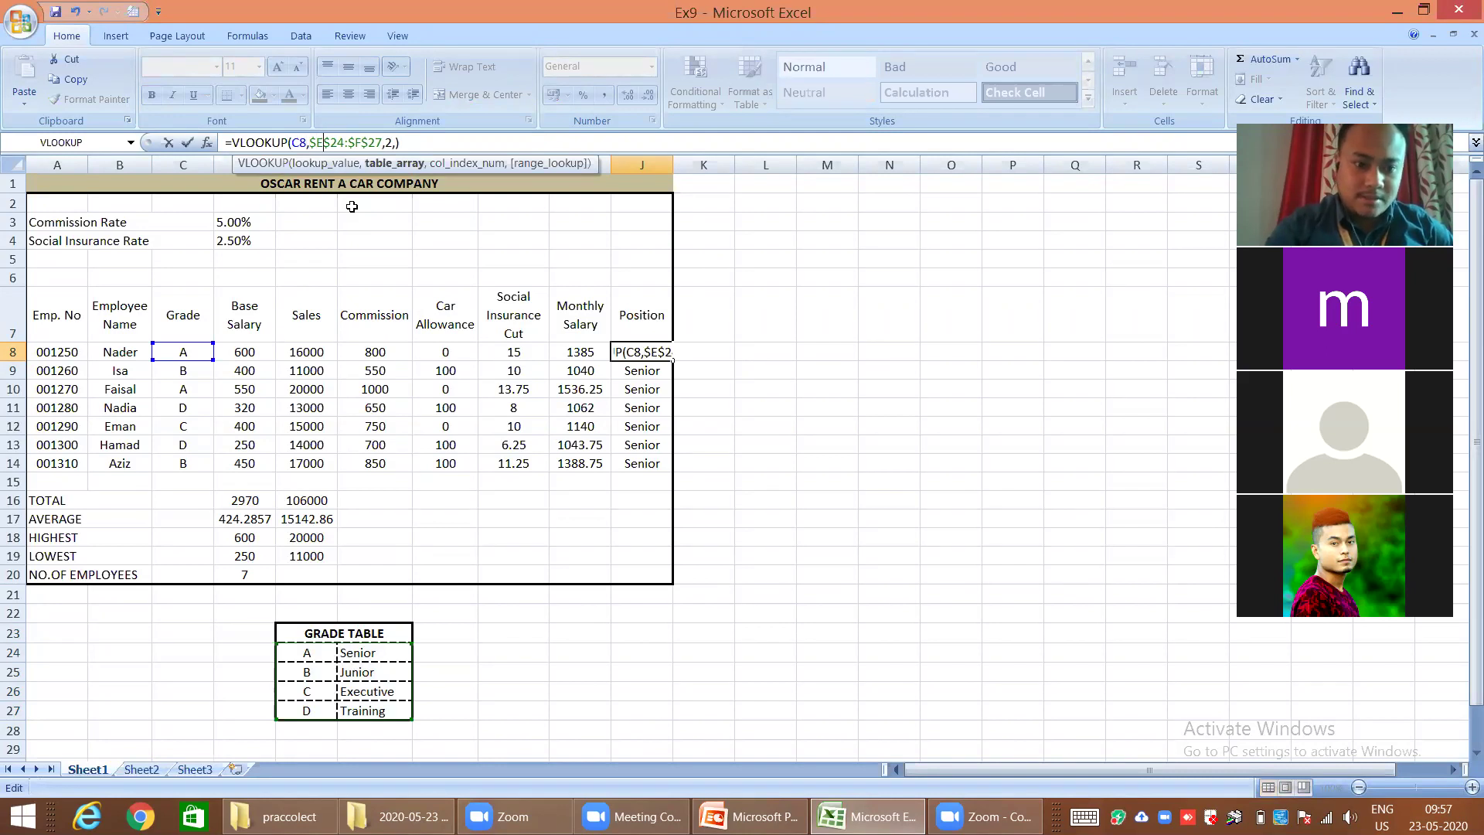
click(808, 539)
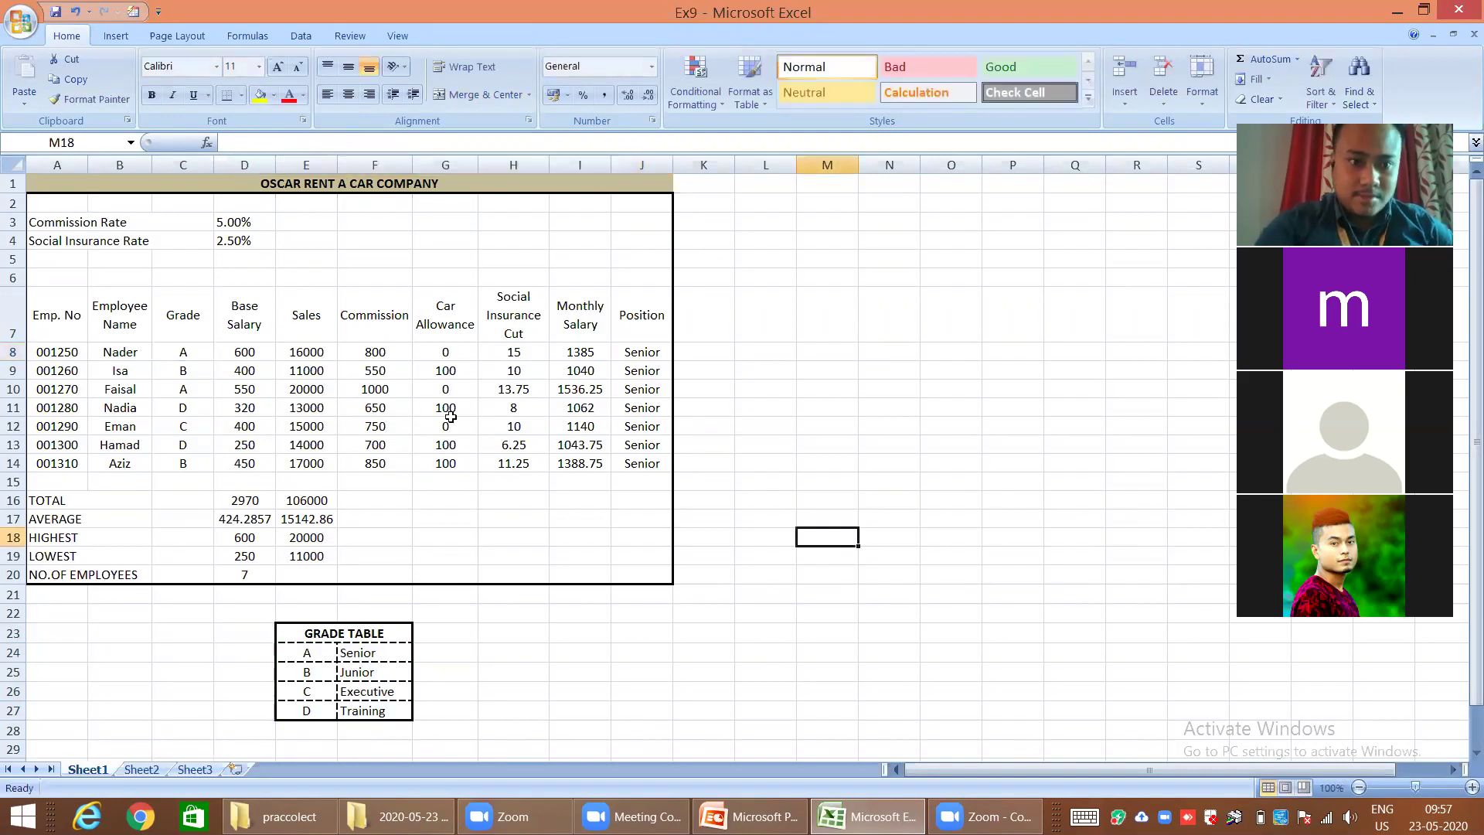
click(314, 183)
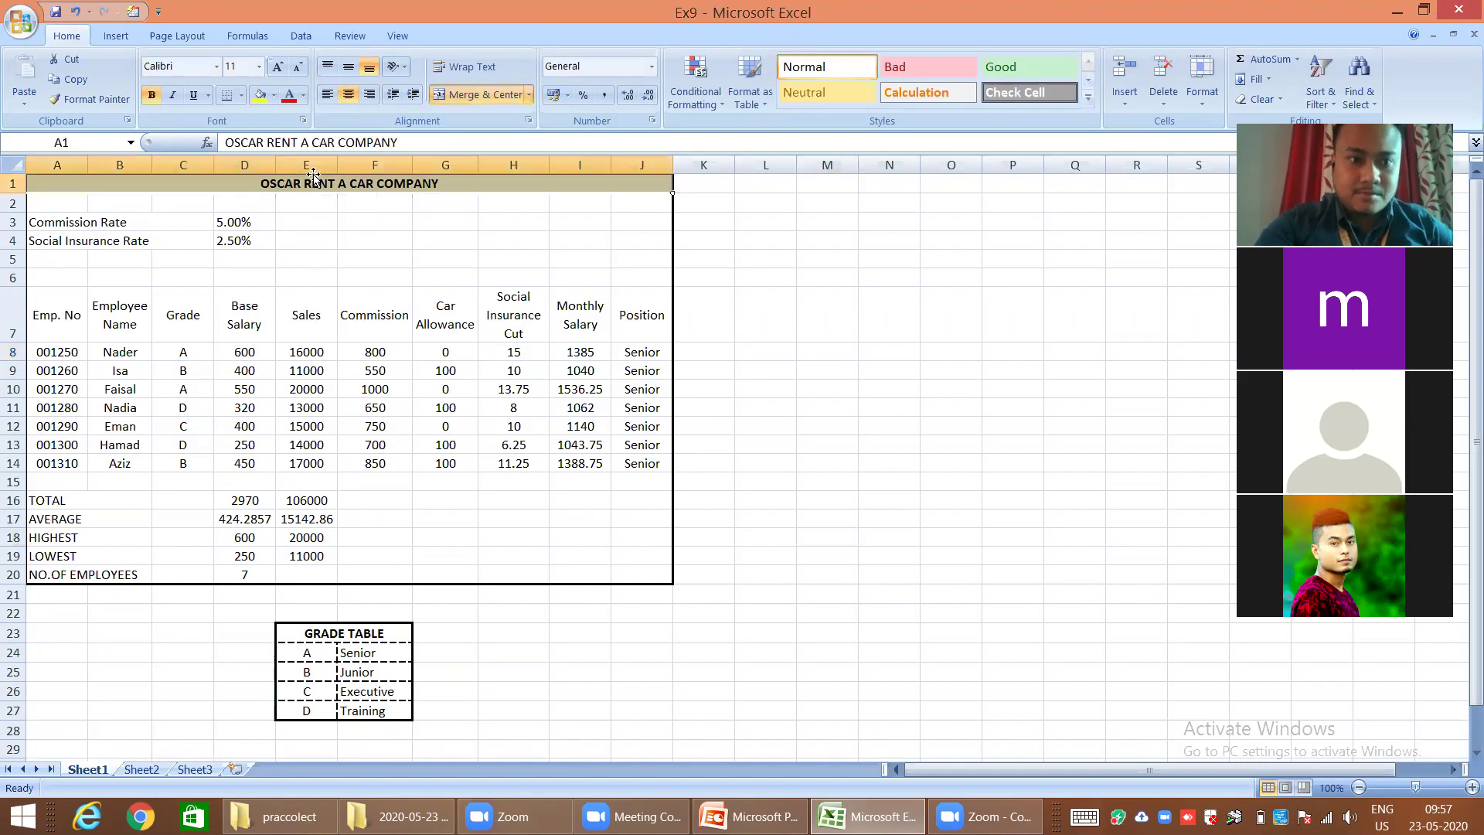
Confirm the VLOOKUP formula in J8 and fill it down the Position column through J14
click(614, 354)
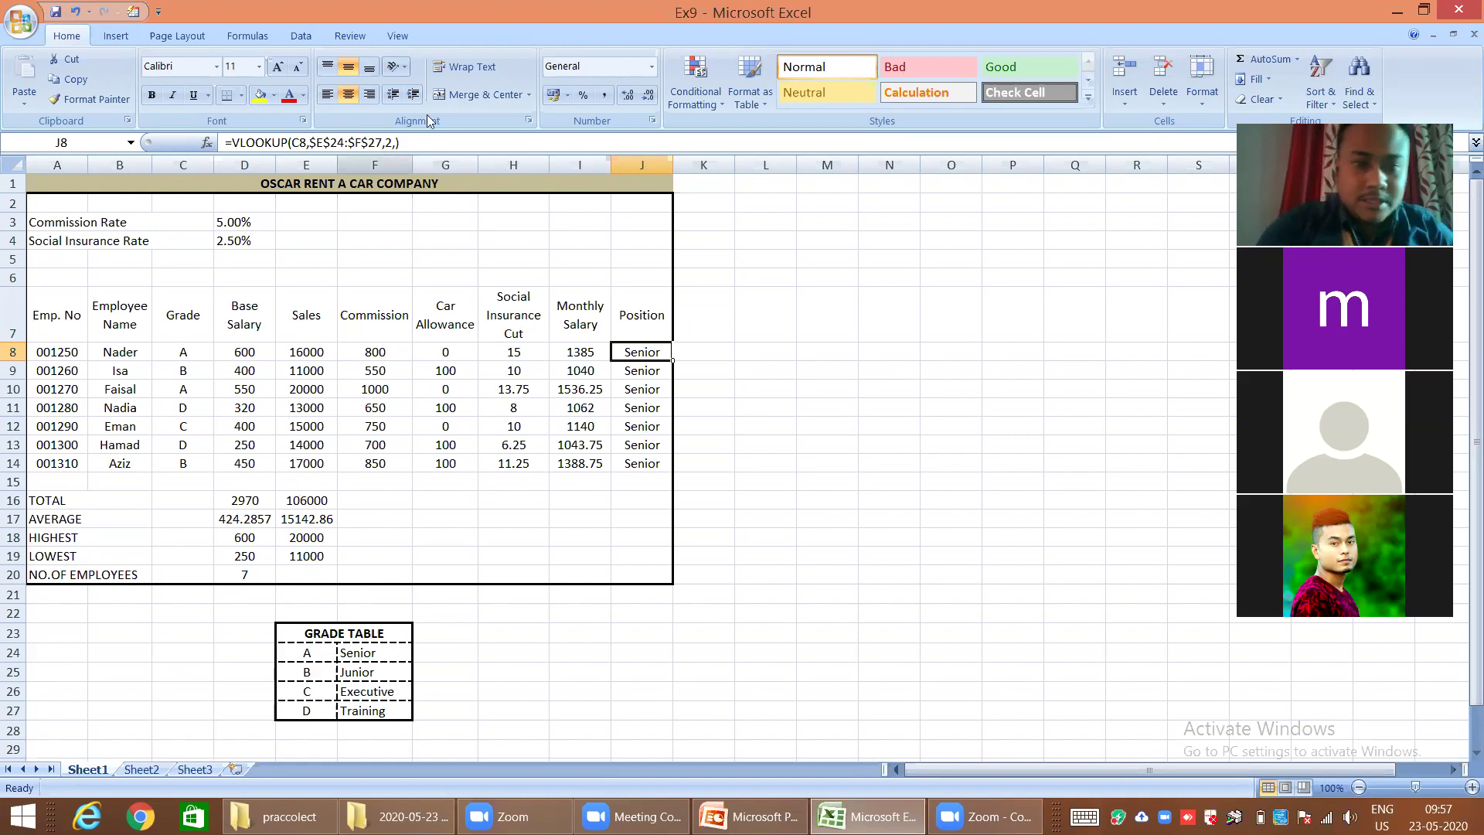
click(396, 144)
text(,)
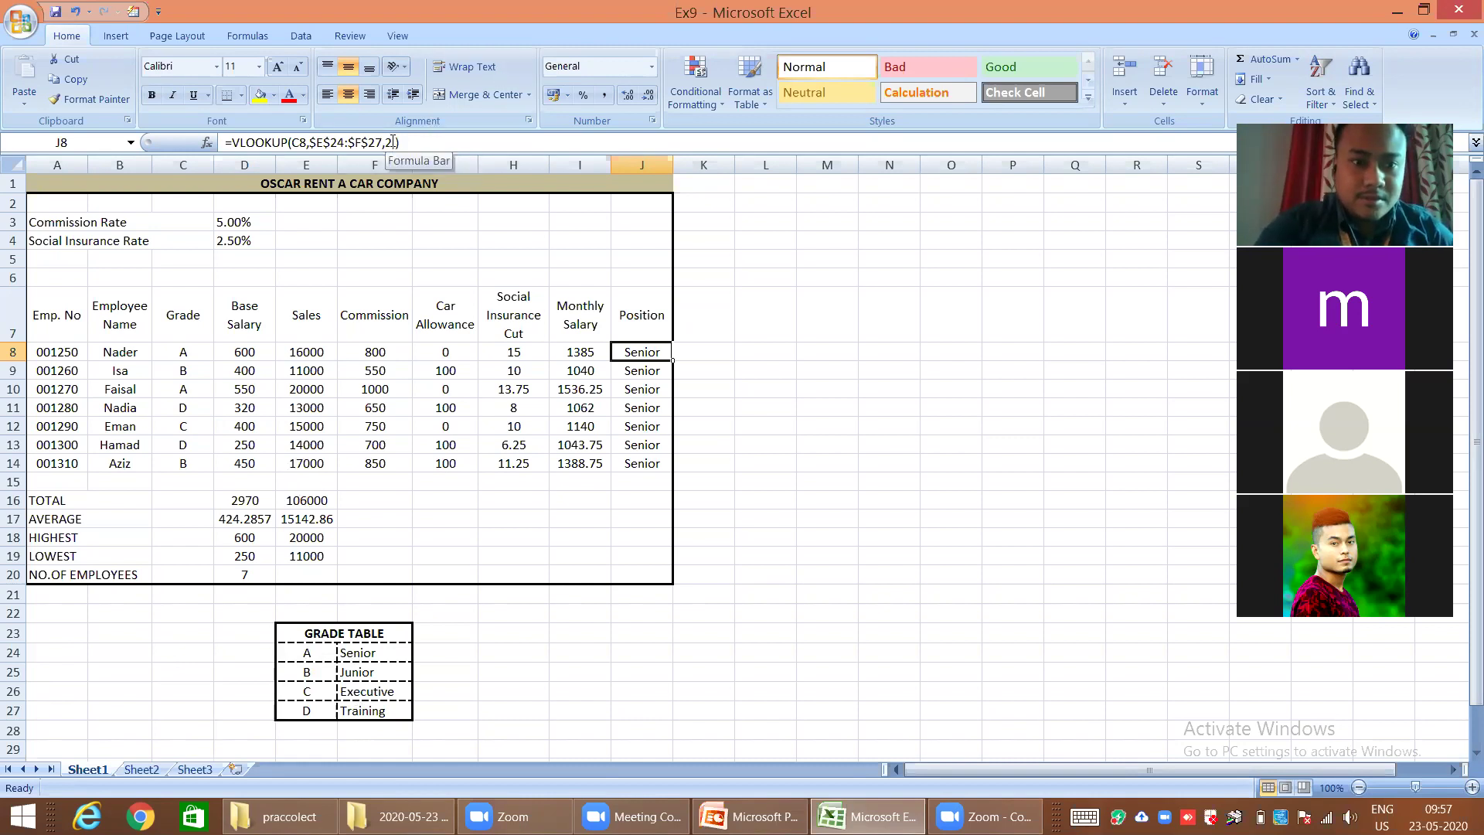
key(BackSpace)
text(,)
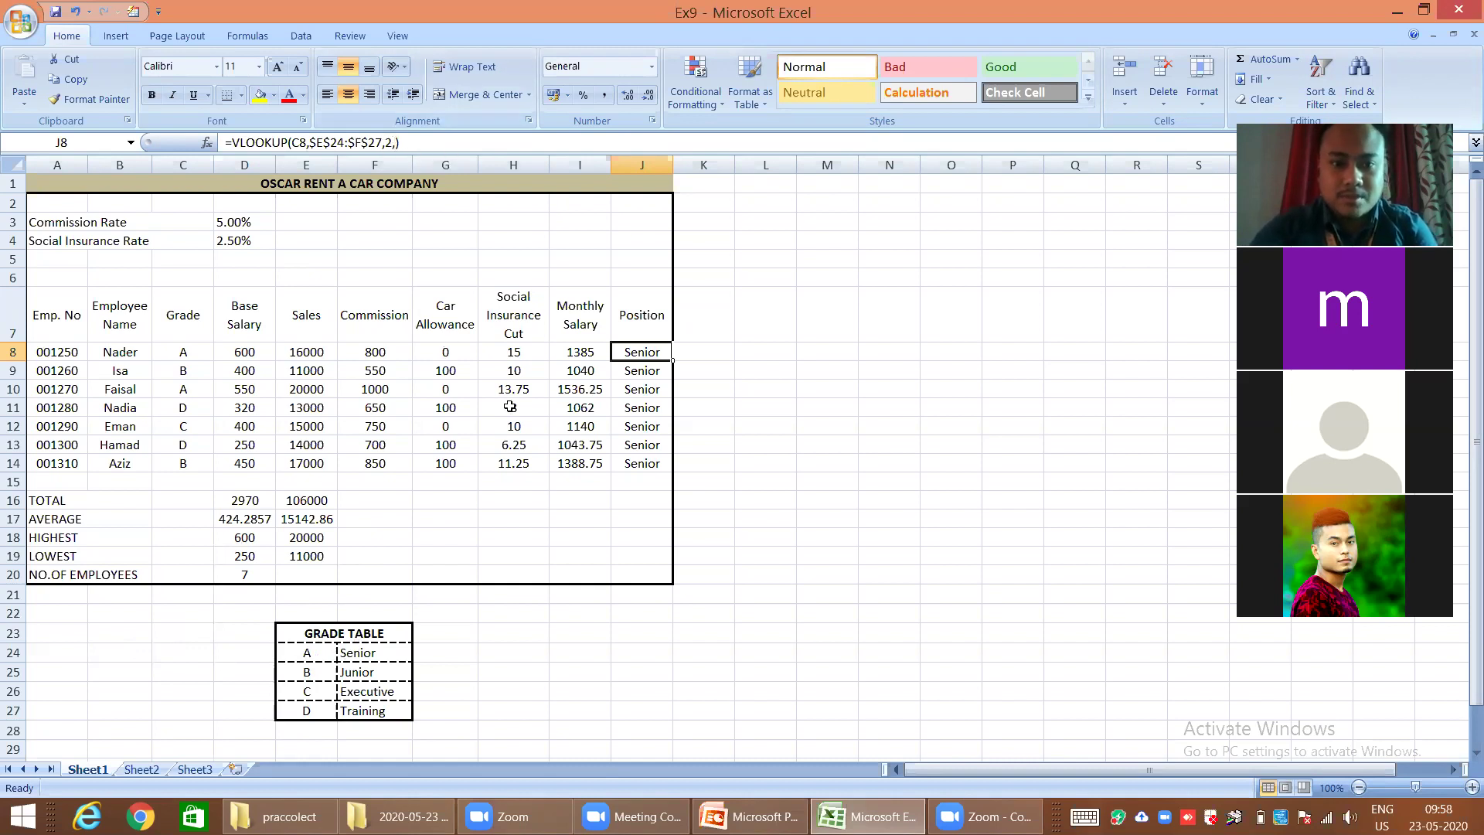
click(445, 141)
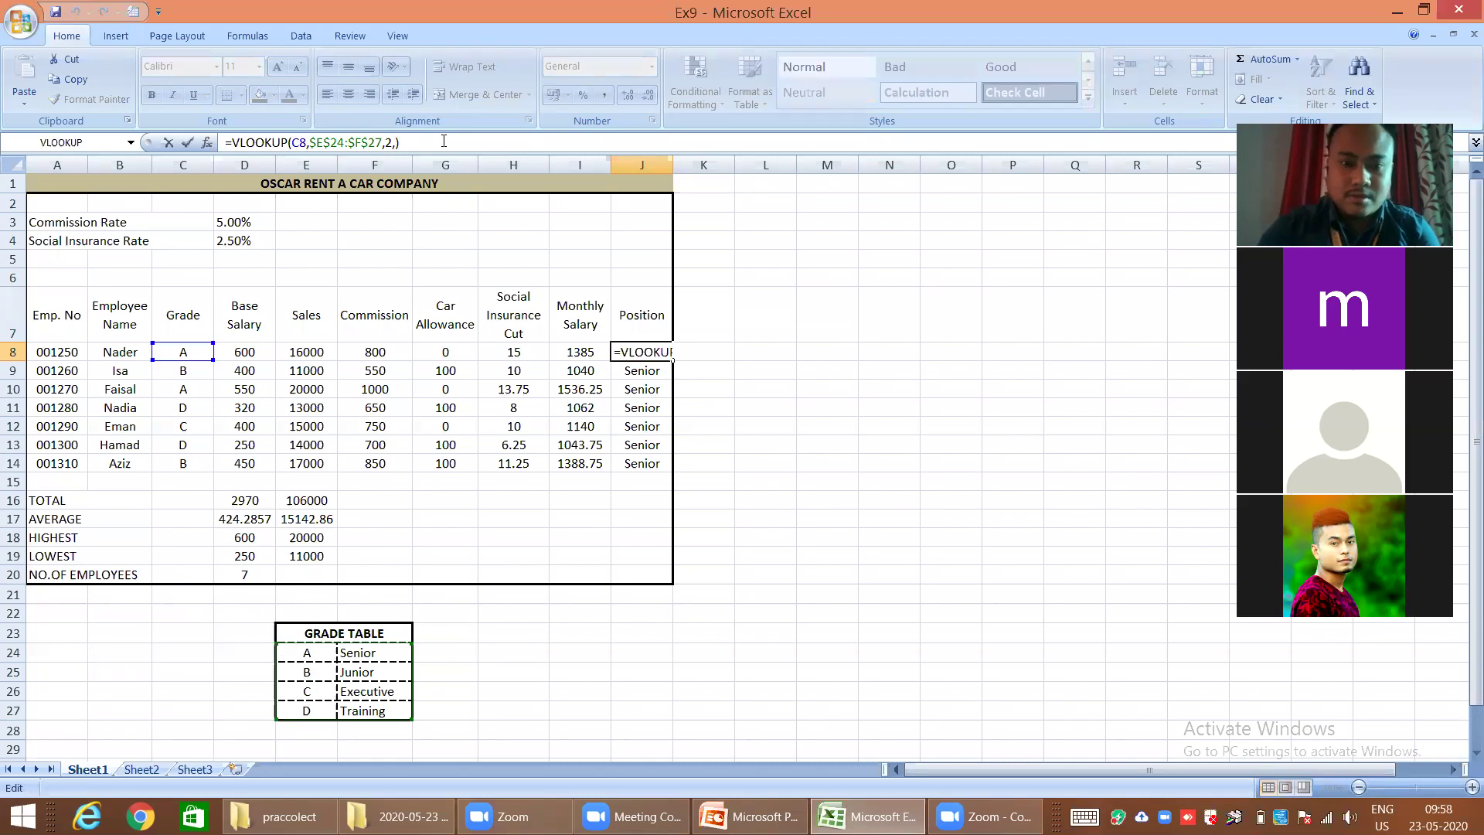
key(Return)
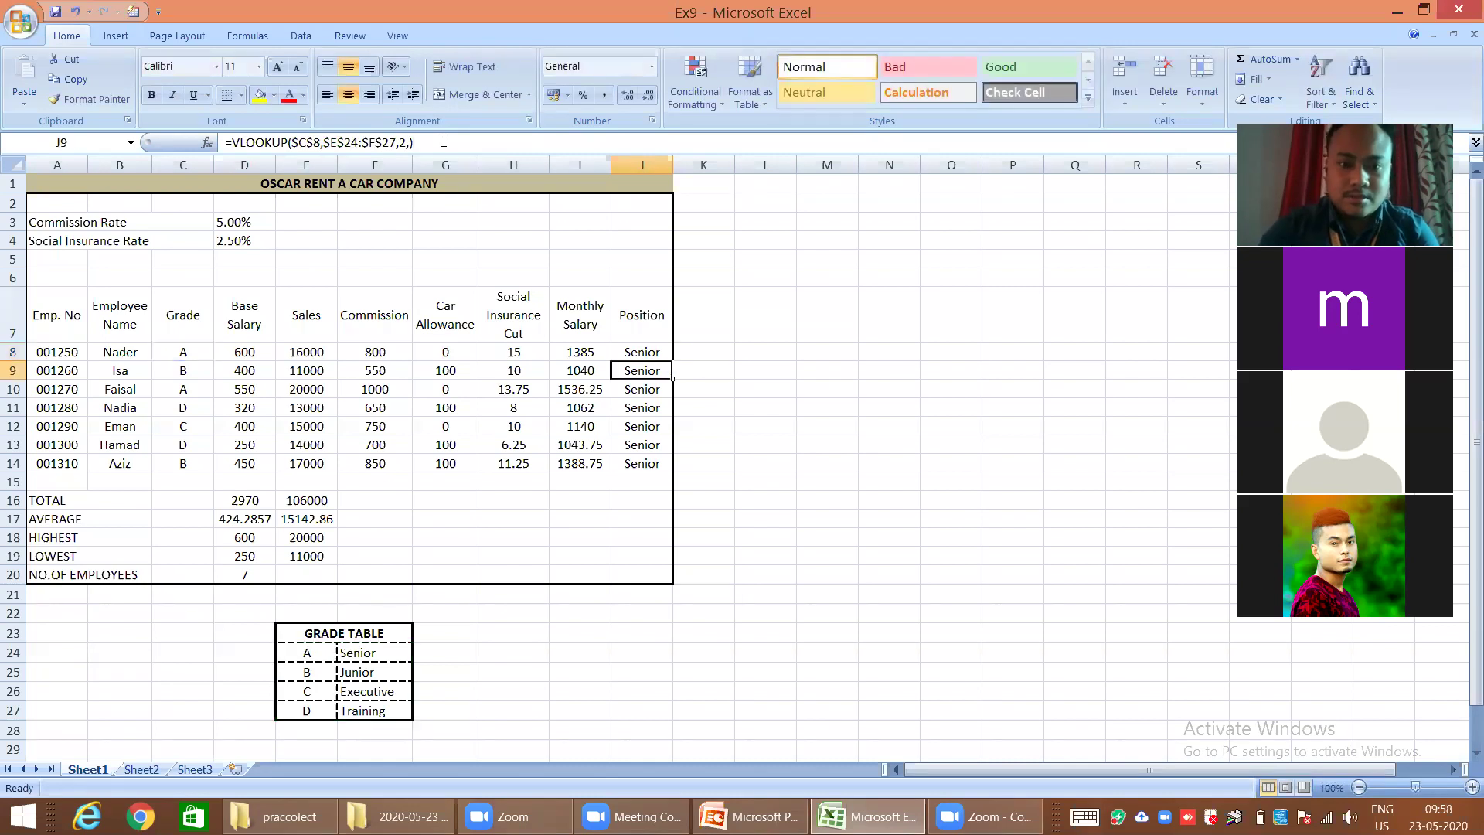
click(659, 349)
drag(671, 362, 670, 467)
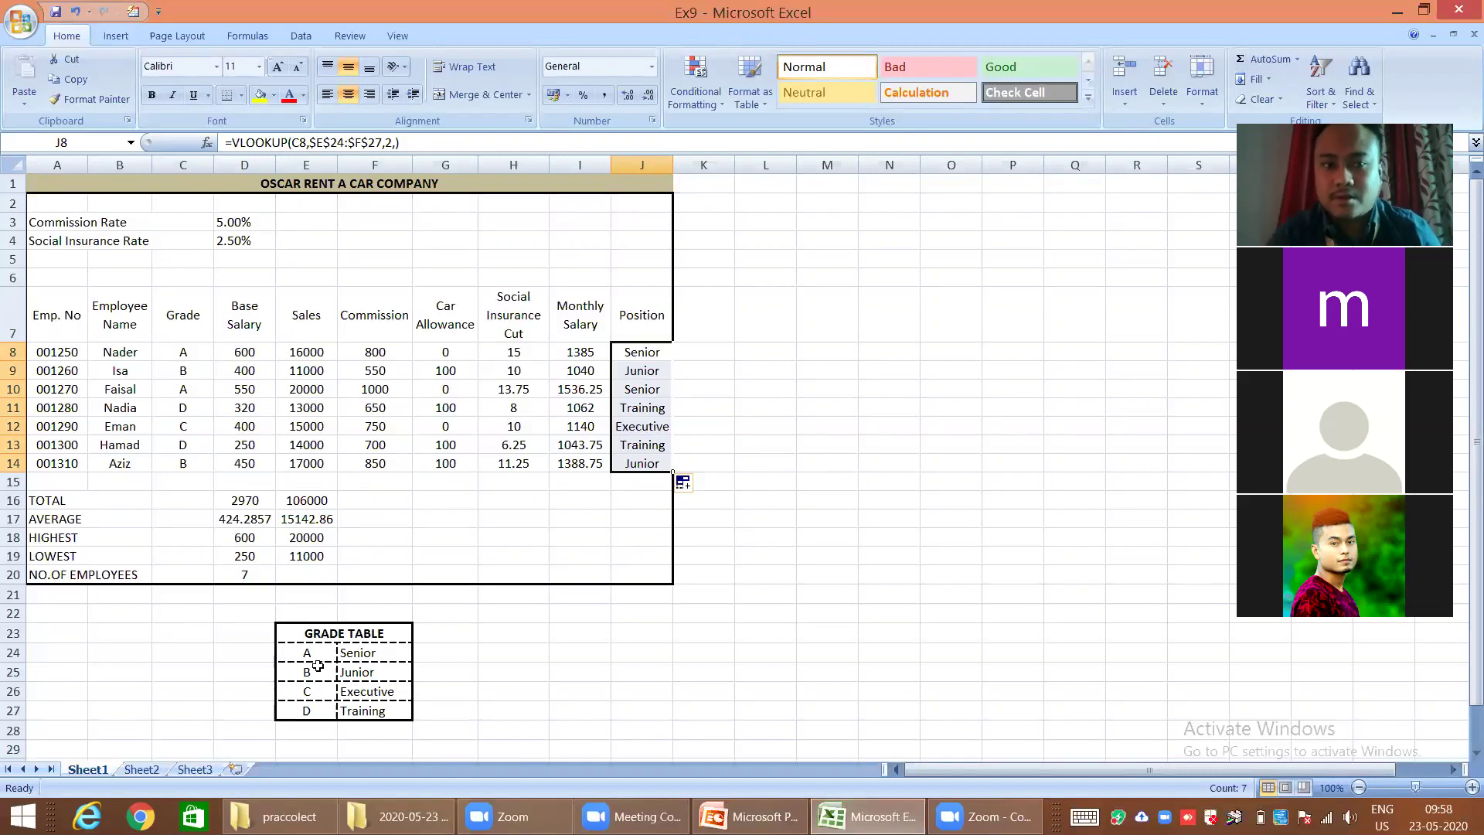
Set the column index number of the VLOOKUP formula in J8 to 1
click(390, 143)
key(BackSpace)
text(1)
key(Return)
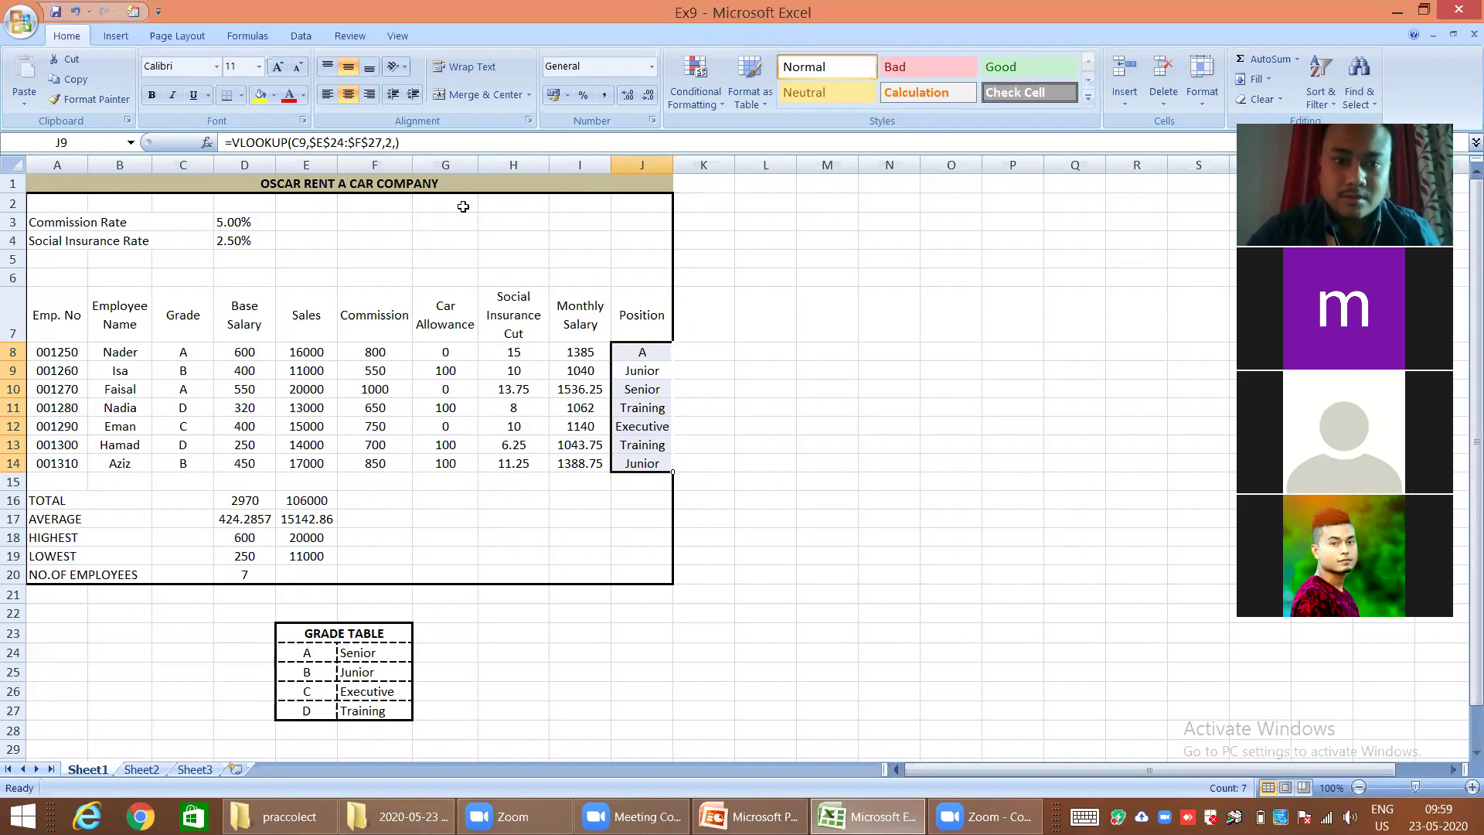
Restore the column index number of the VLOOKUP formula in J8 to 2
click(629, 357)
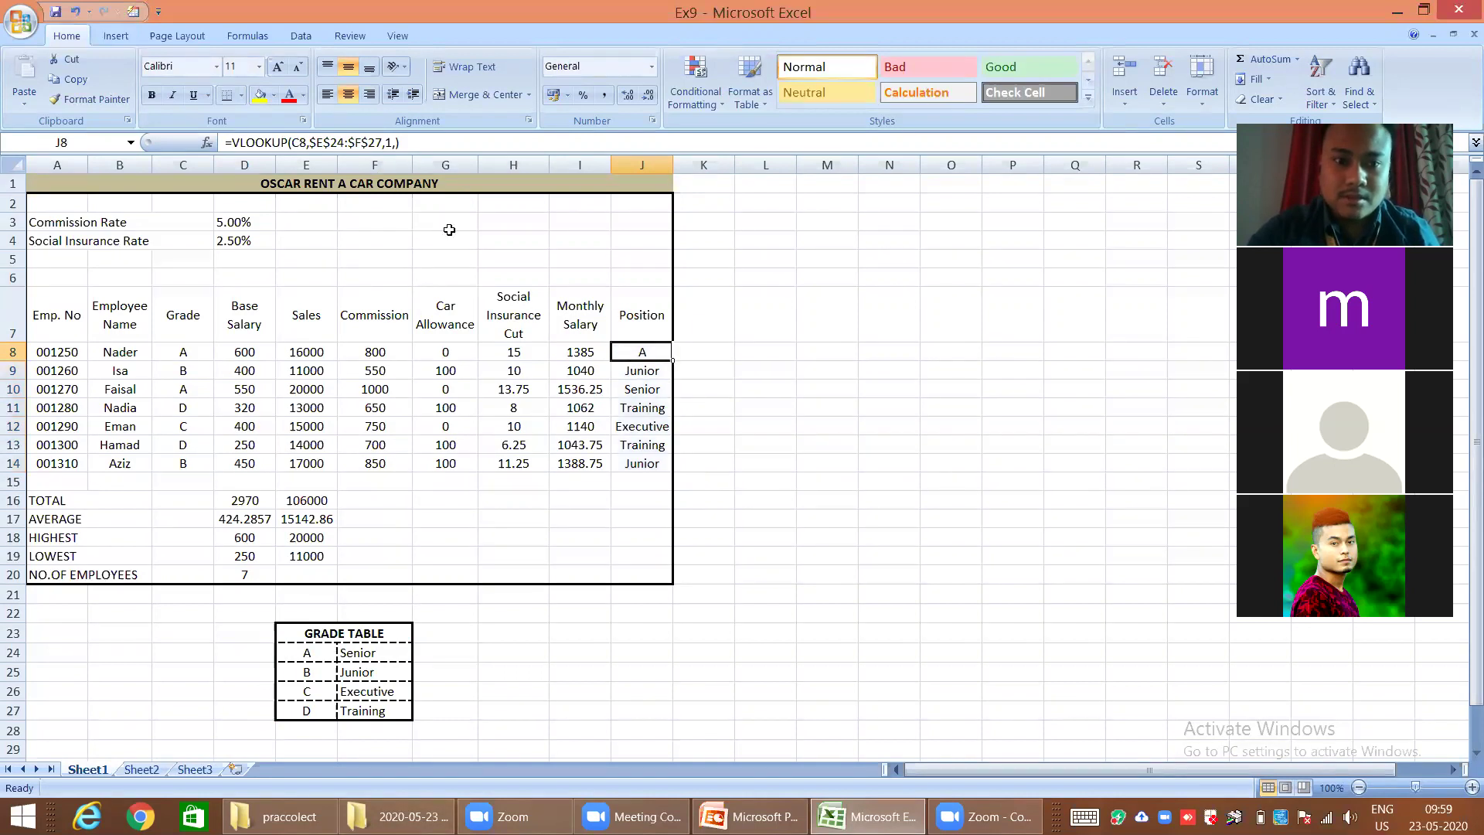
click(390, 142)
key(BackSpace)
text(2)
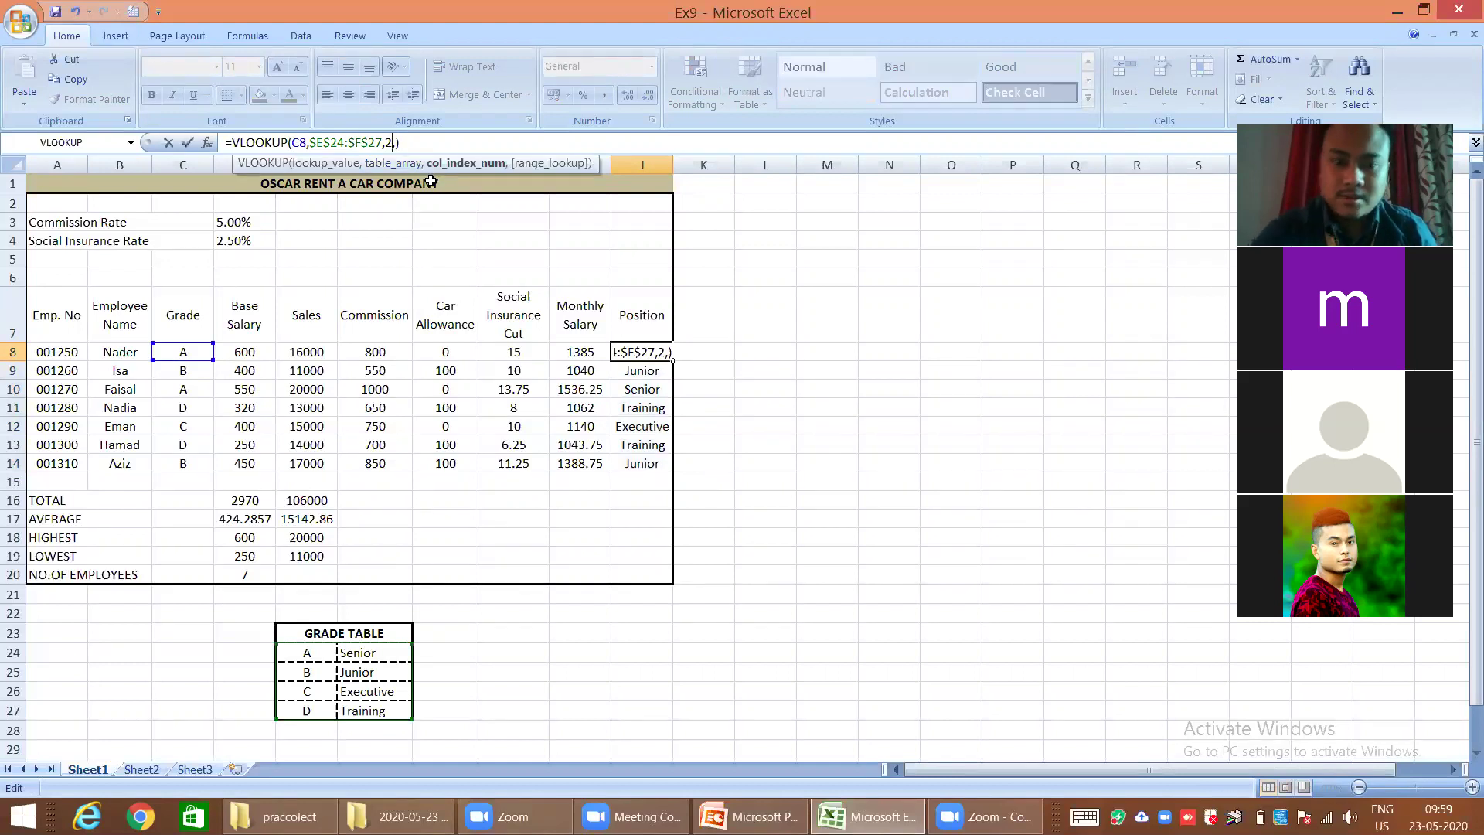
key(Return)
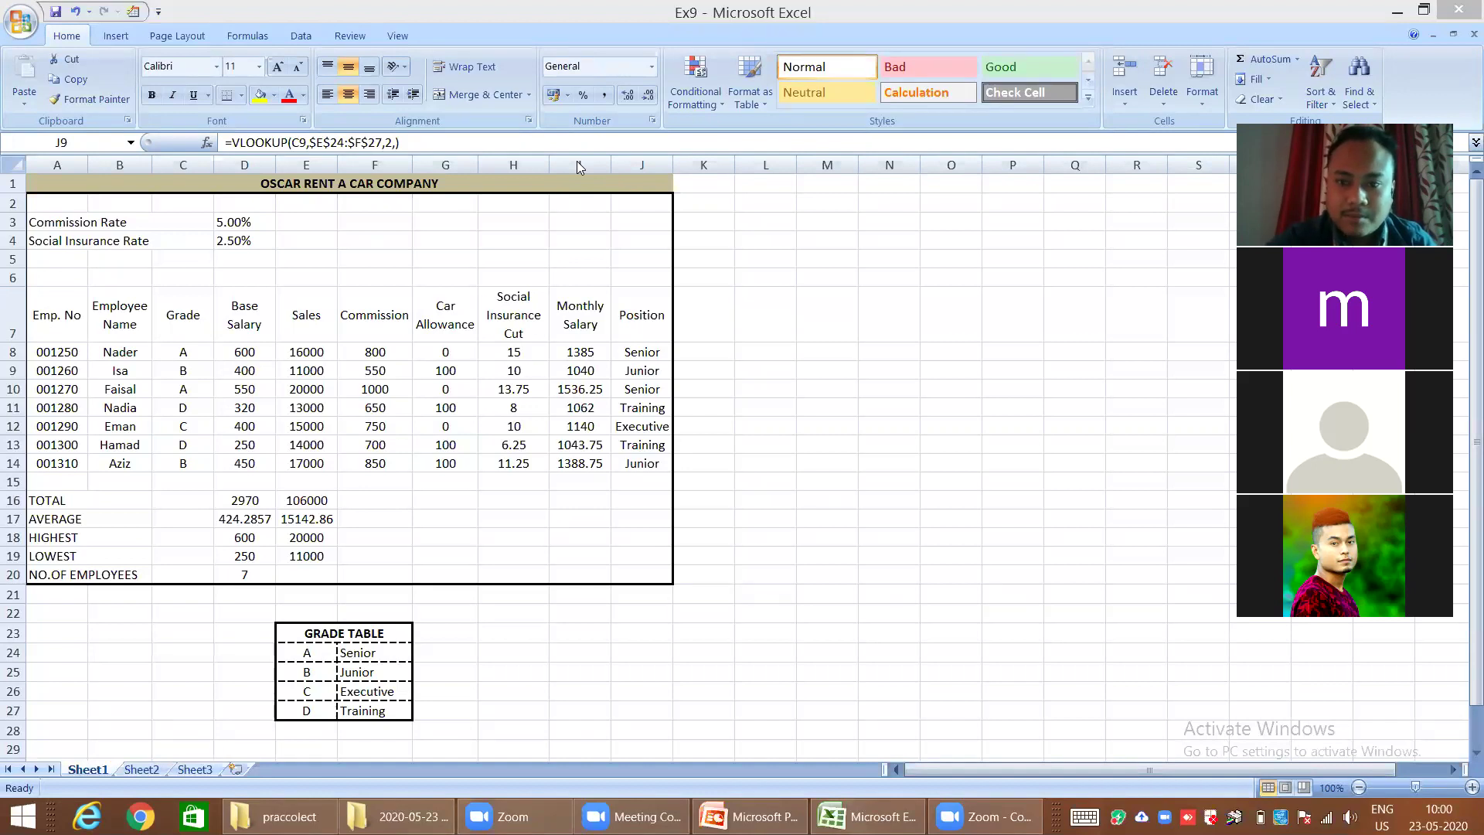
Close the Ex9 workbook and open Ex10 from the praccolect folder in Normal view
click(1461, 6)
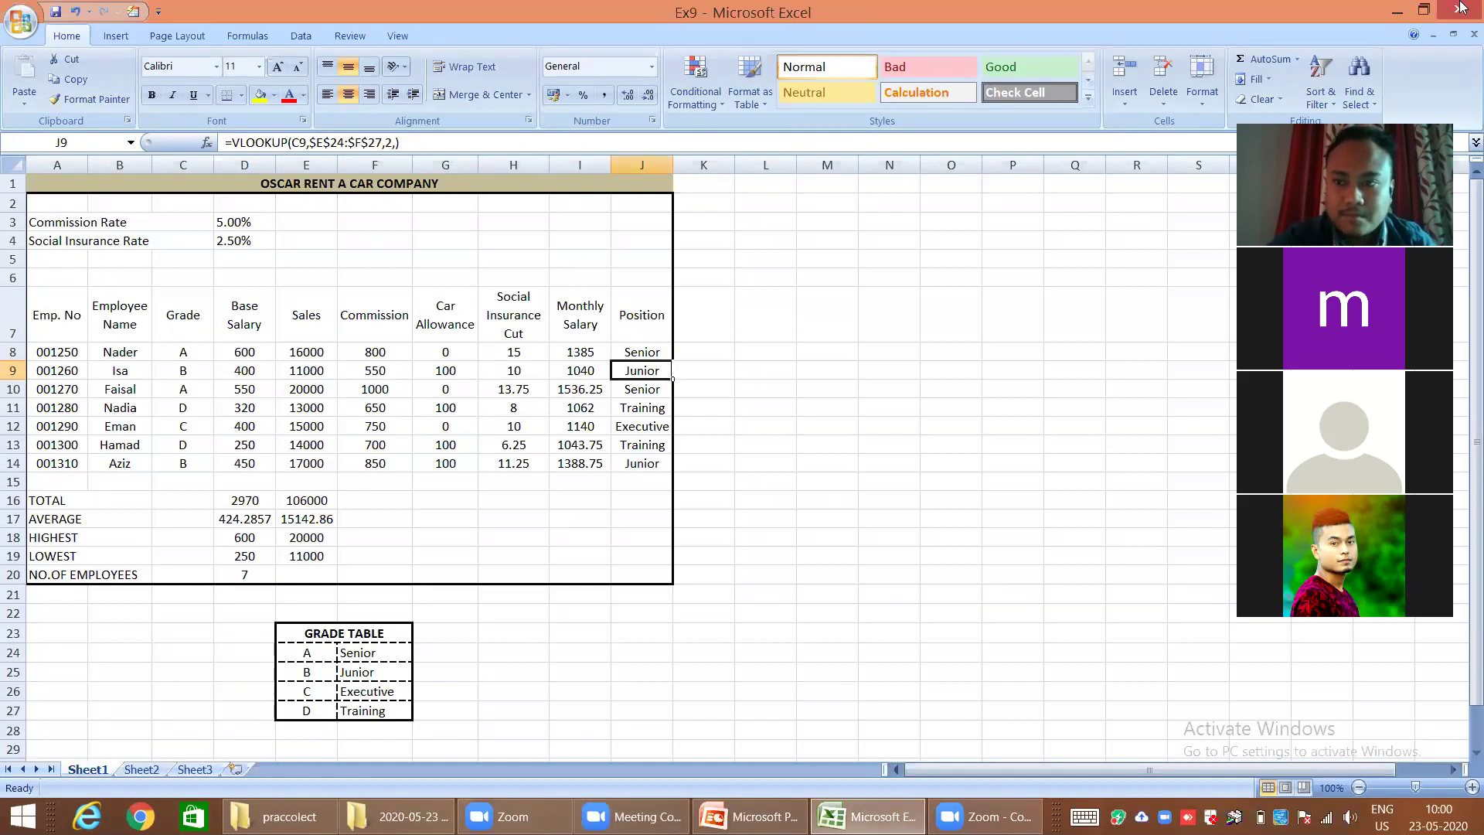
click(1456, 10)
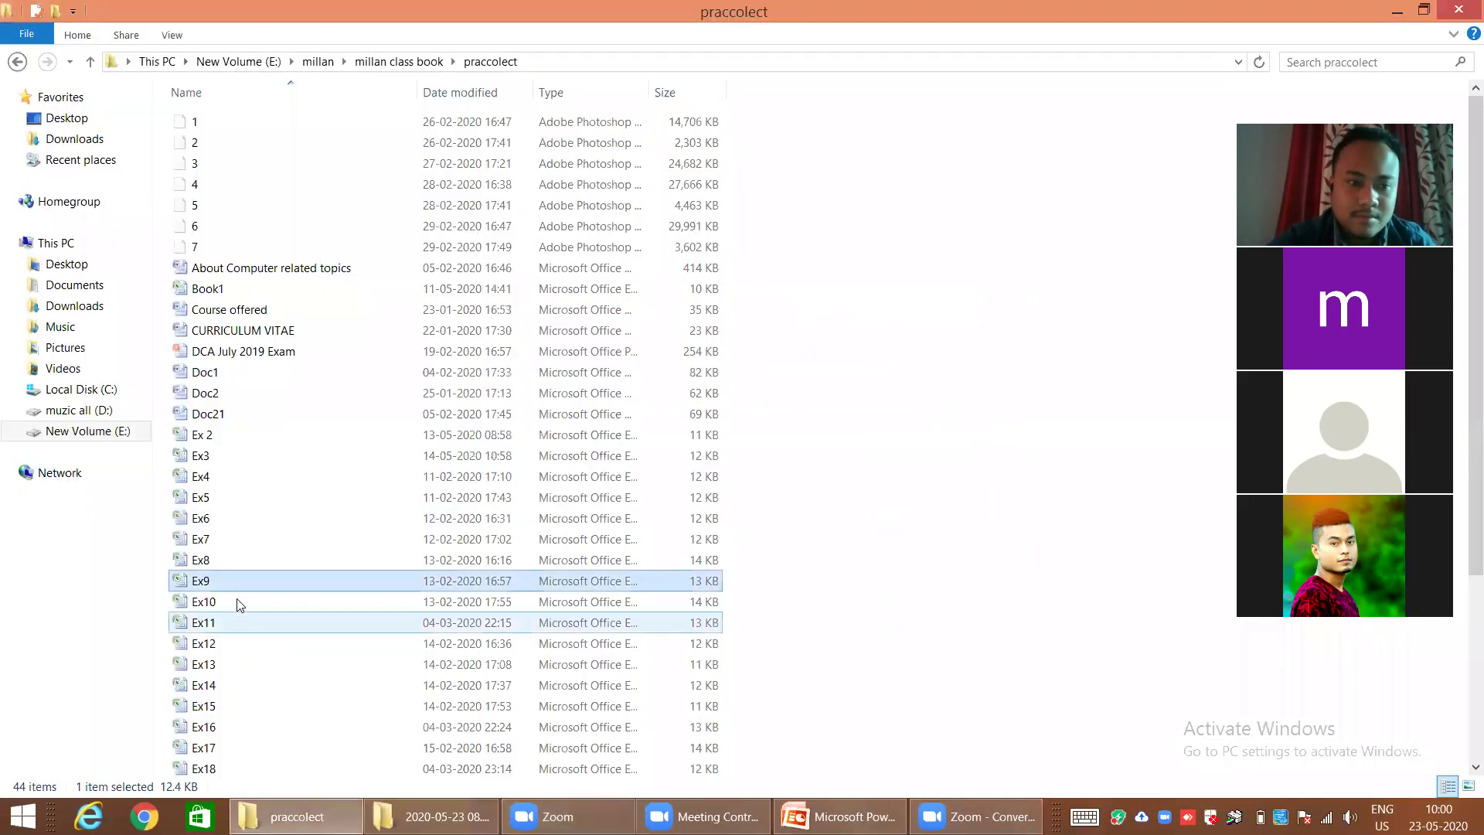
click(236, 605)
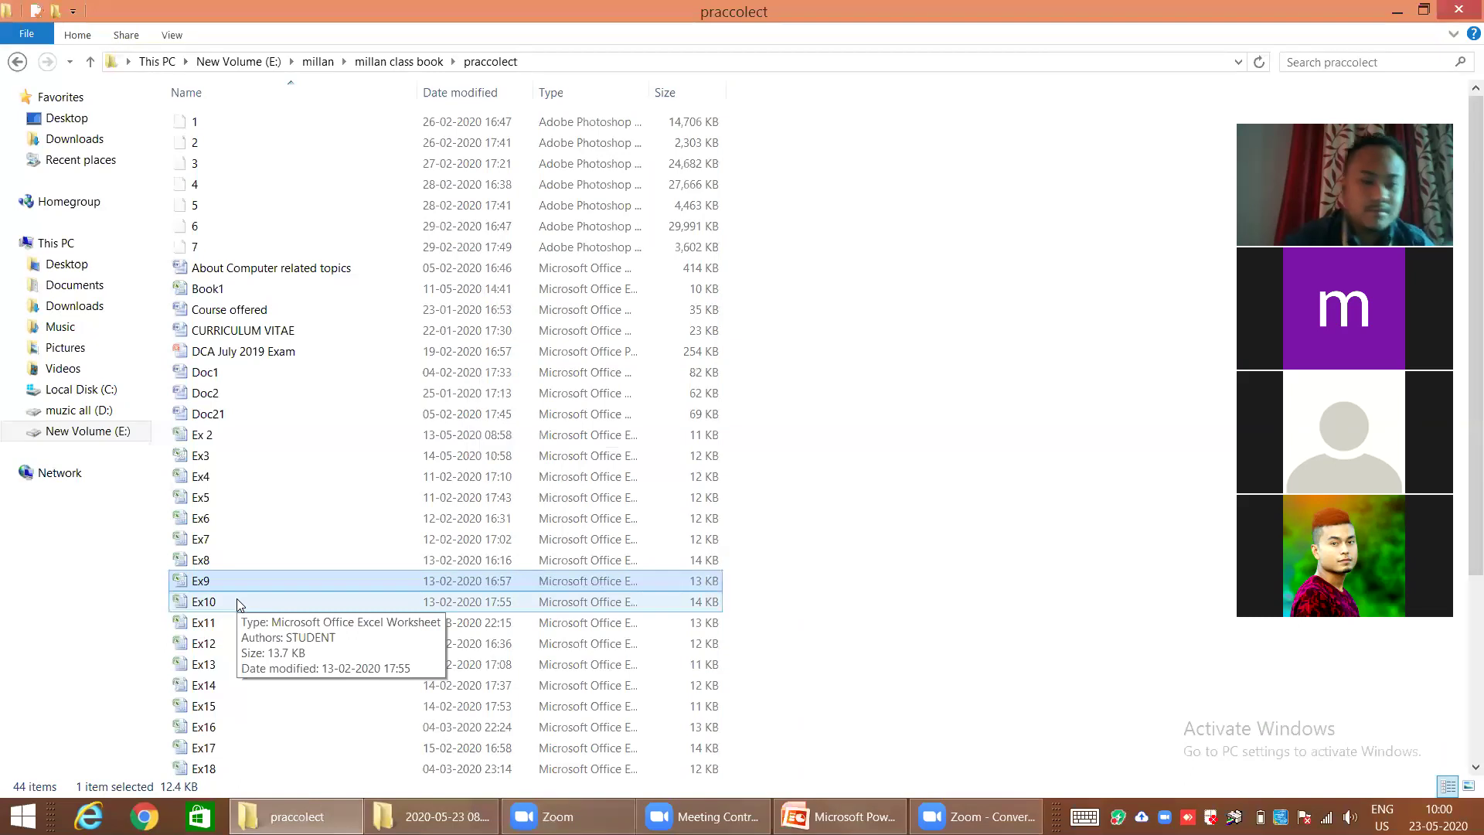
double_click(226, 603)
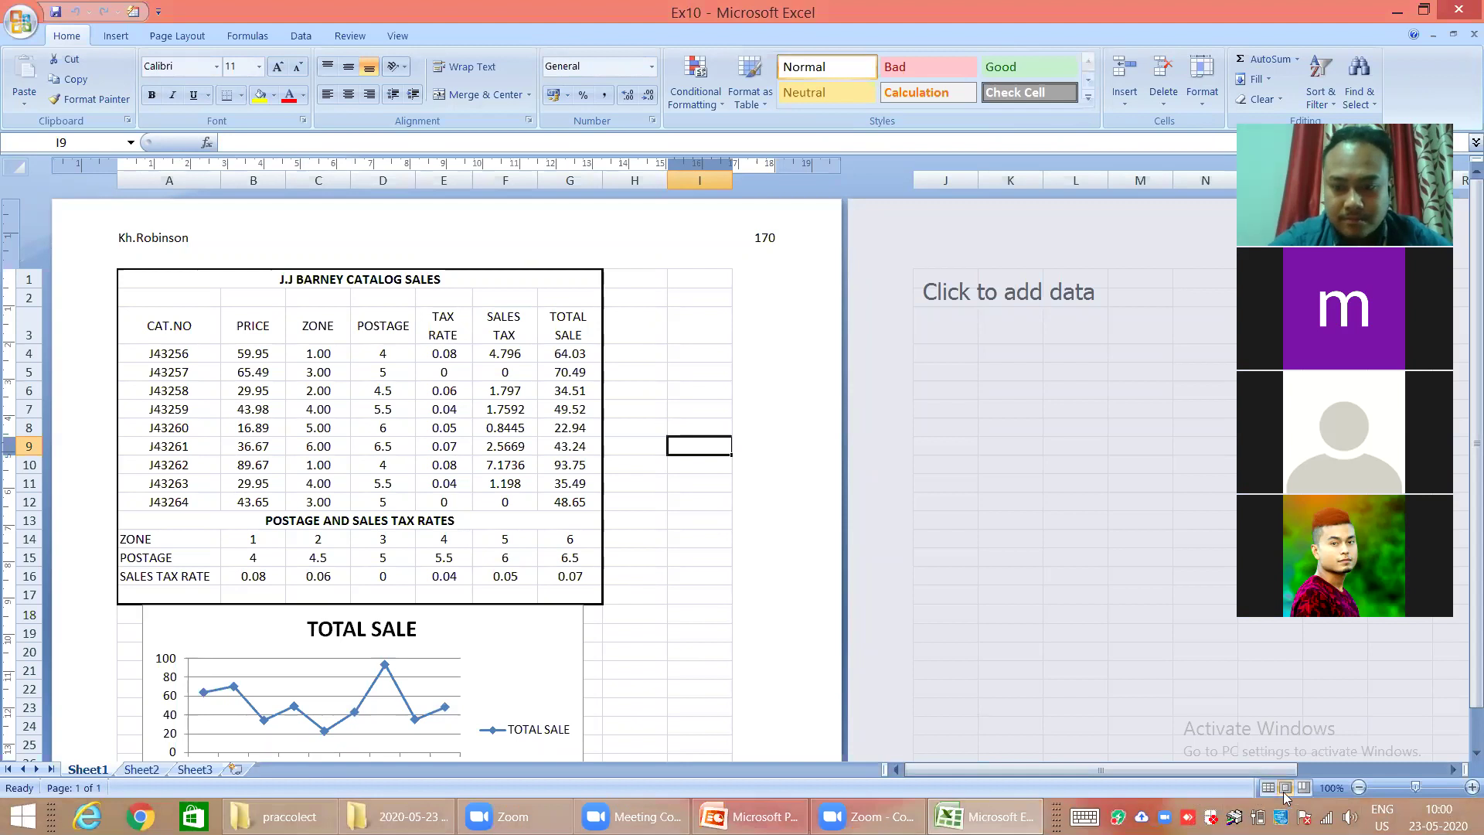
click(1267, 788)
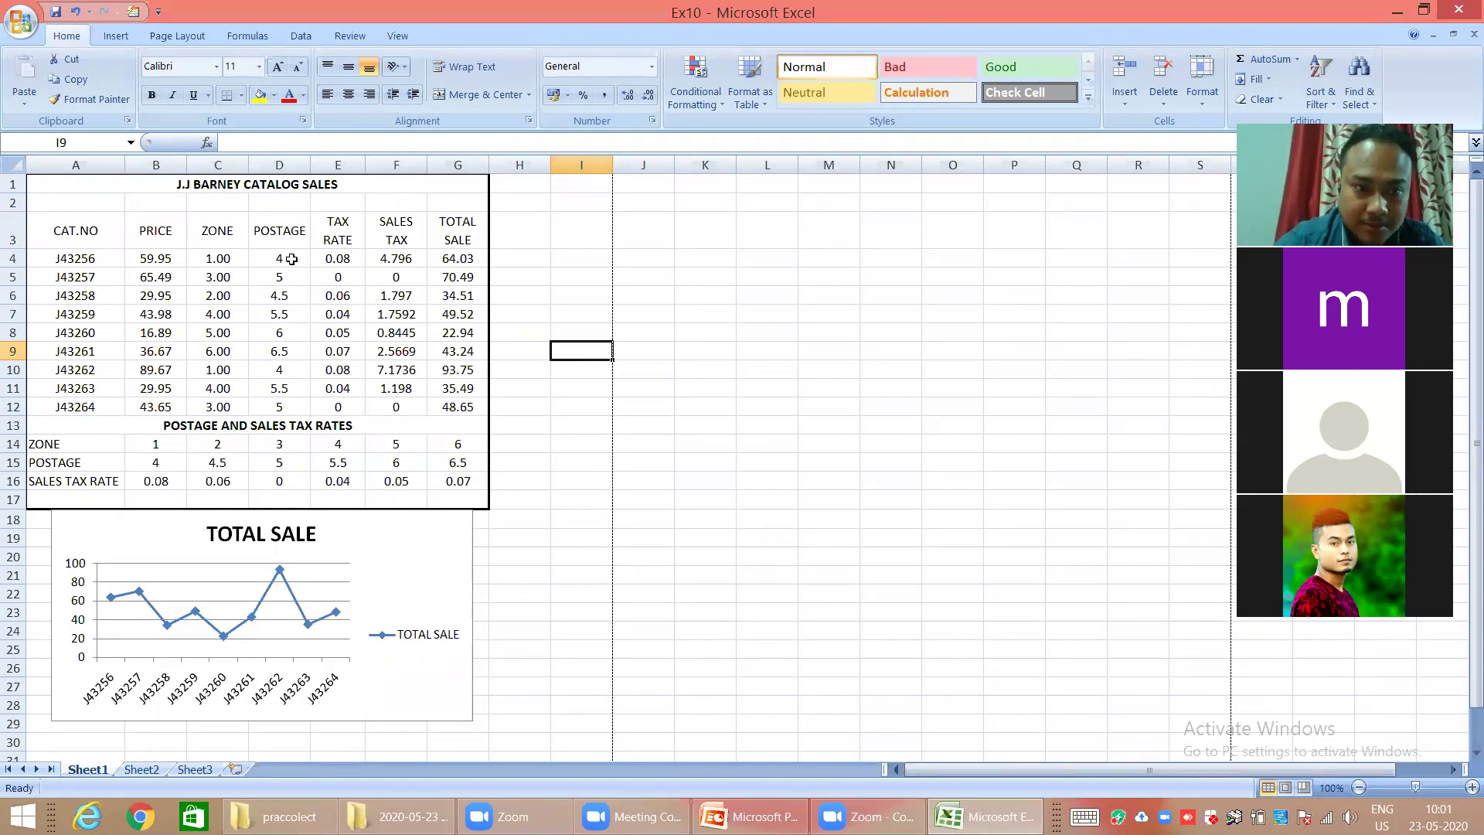
Clear the contents of the POSTAGE column cells D4 through D12
click(291, 259)
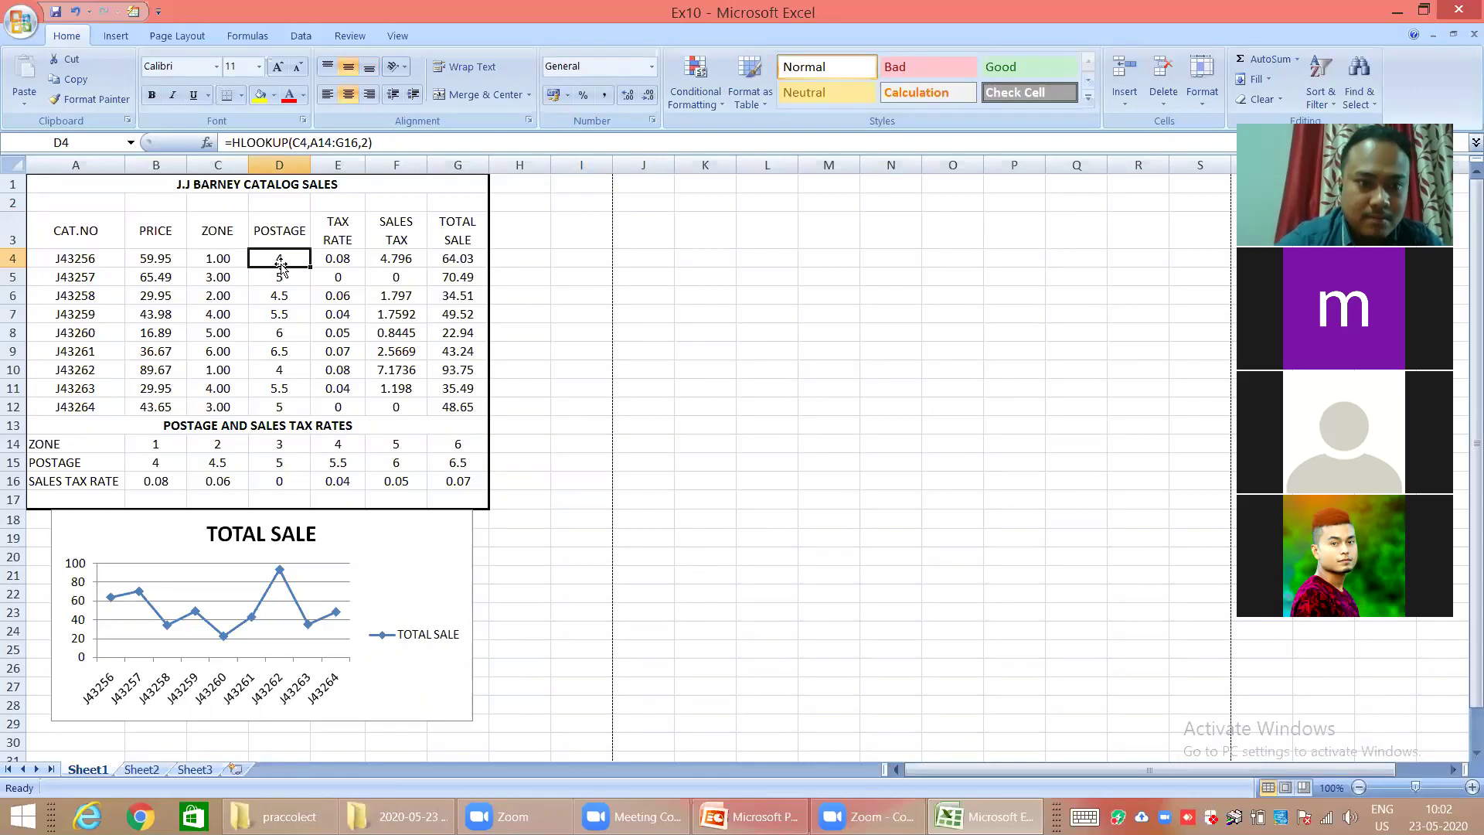
drag(283, 263, 283, 402)
right_click(283, 402)
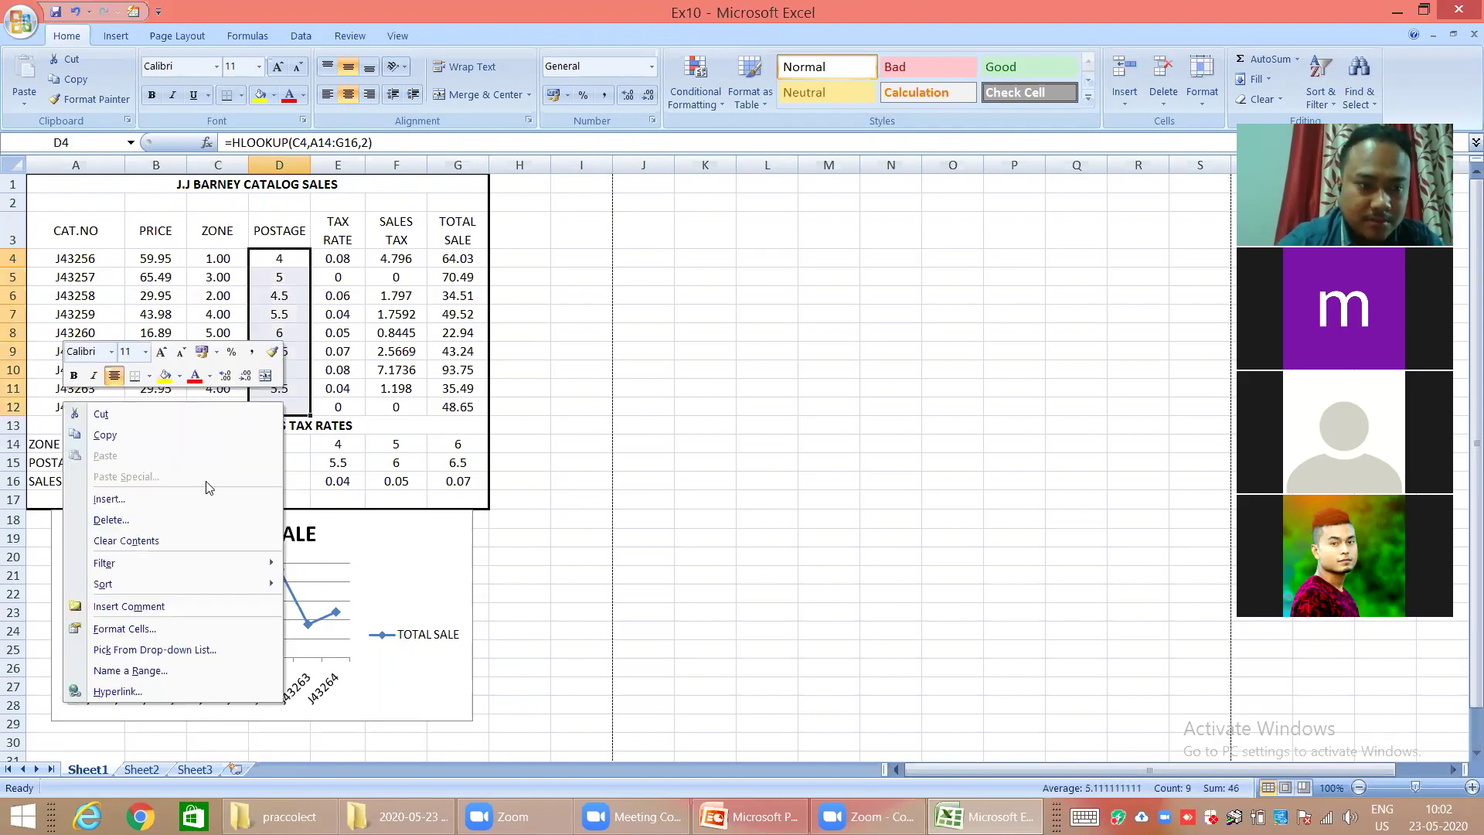
click(200, 539)
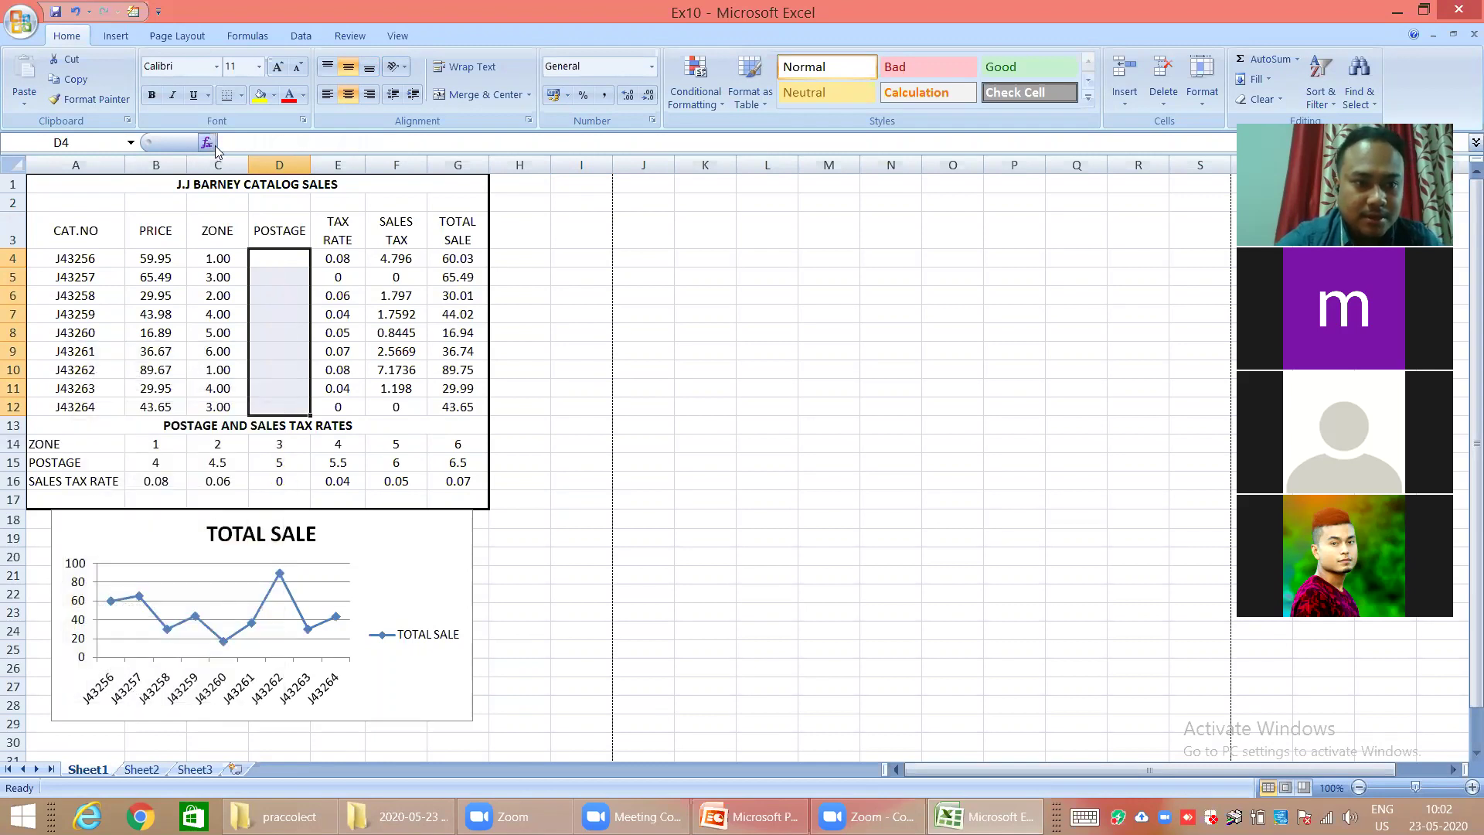
Insert an HLOOKUP function in cell D4 with c4 as its lookup value
click(285, 260)
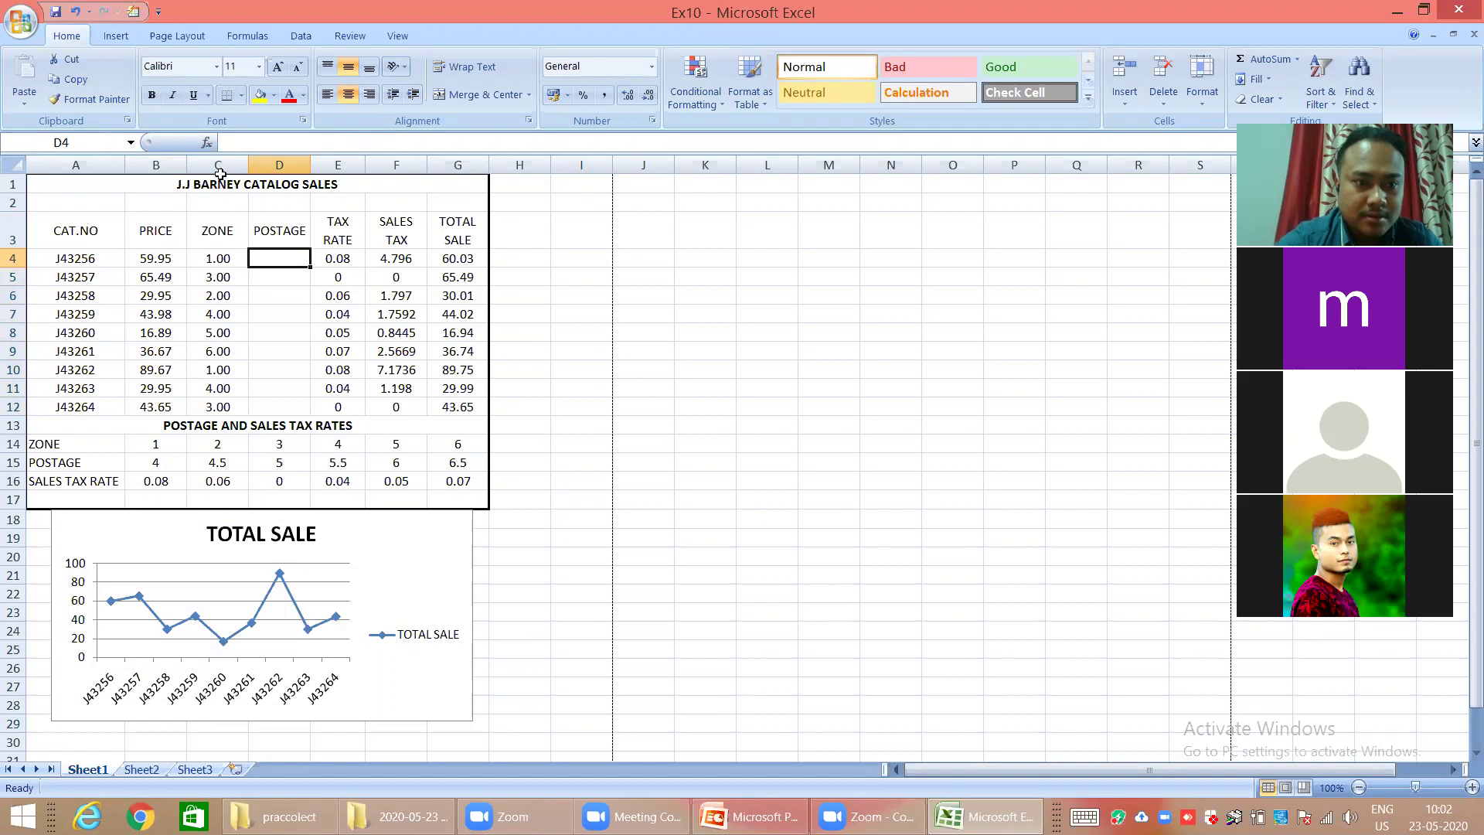
click(207, 144)
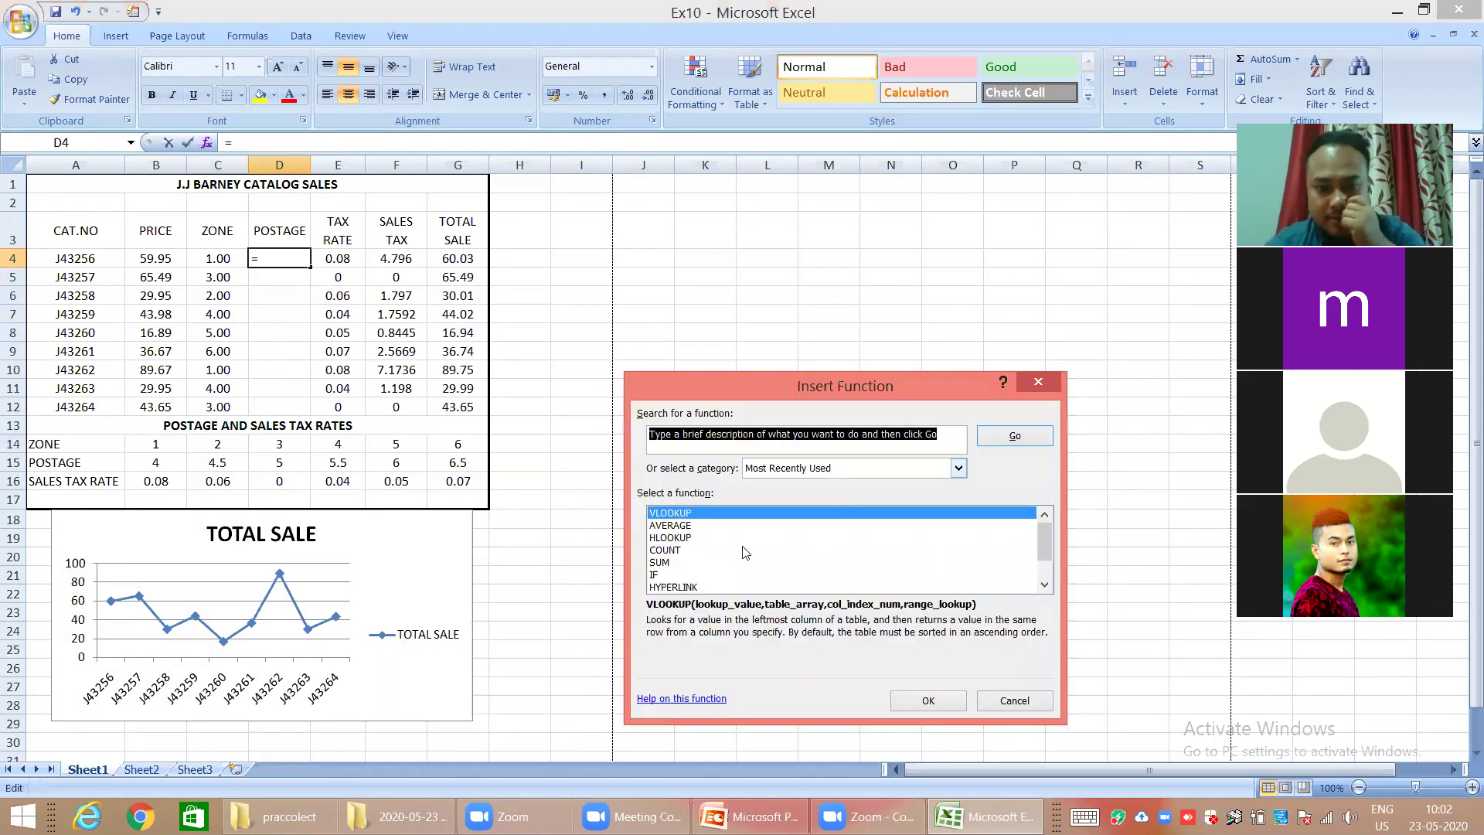
click(671, 536)
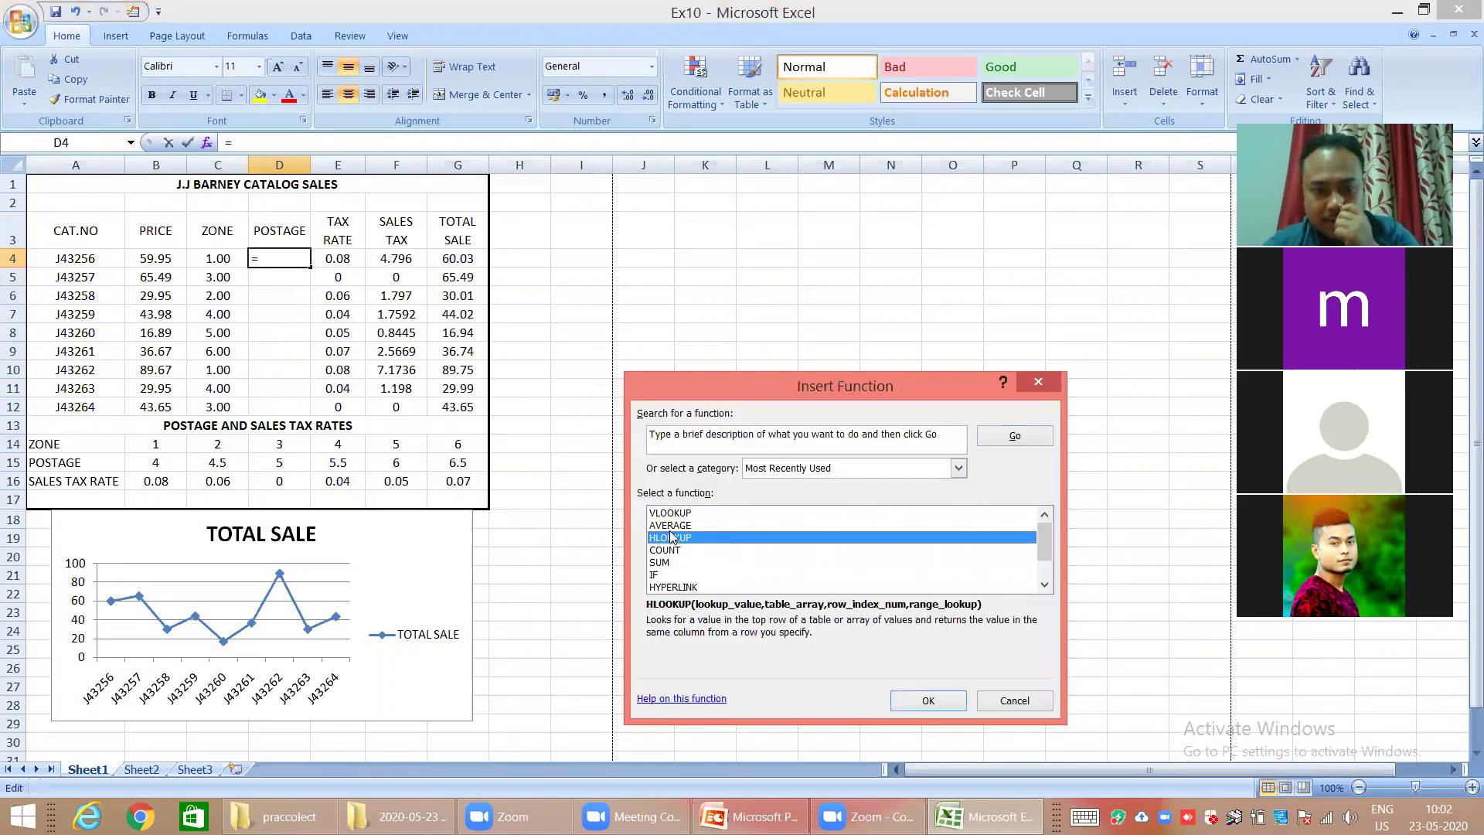
click(933, 700)
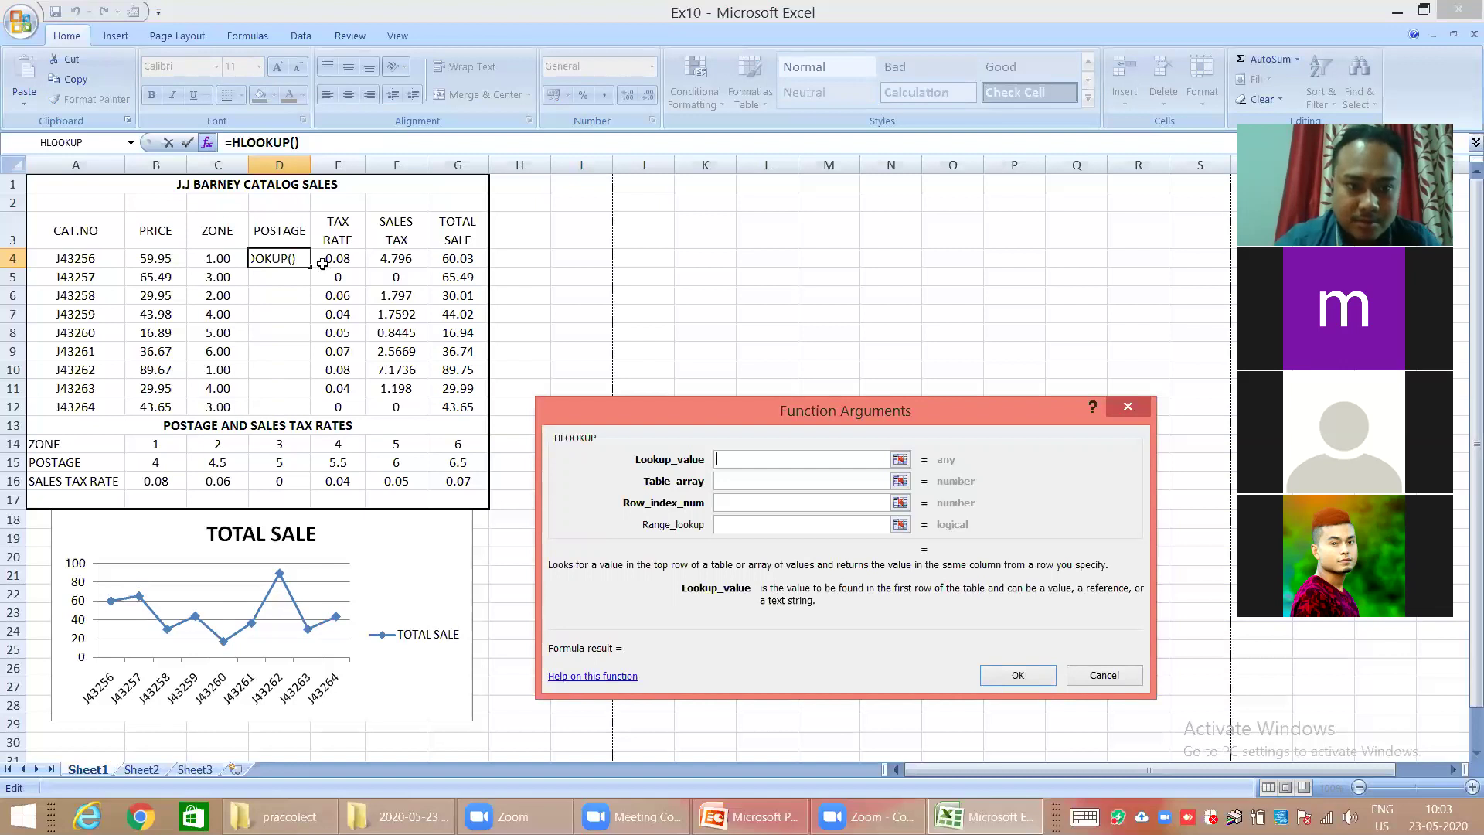
text(c4)
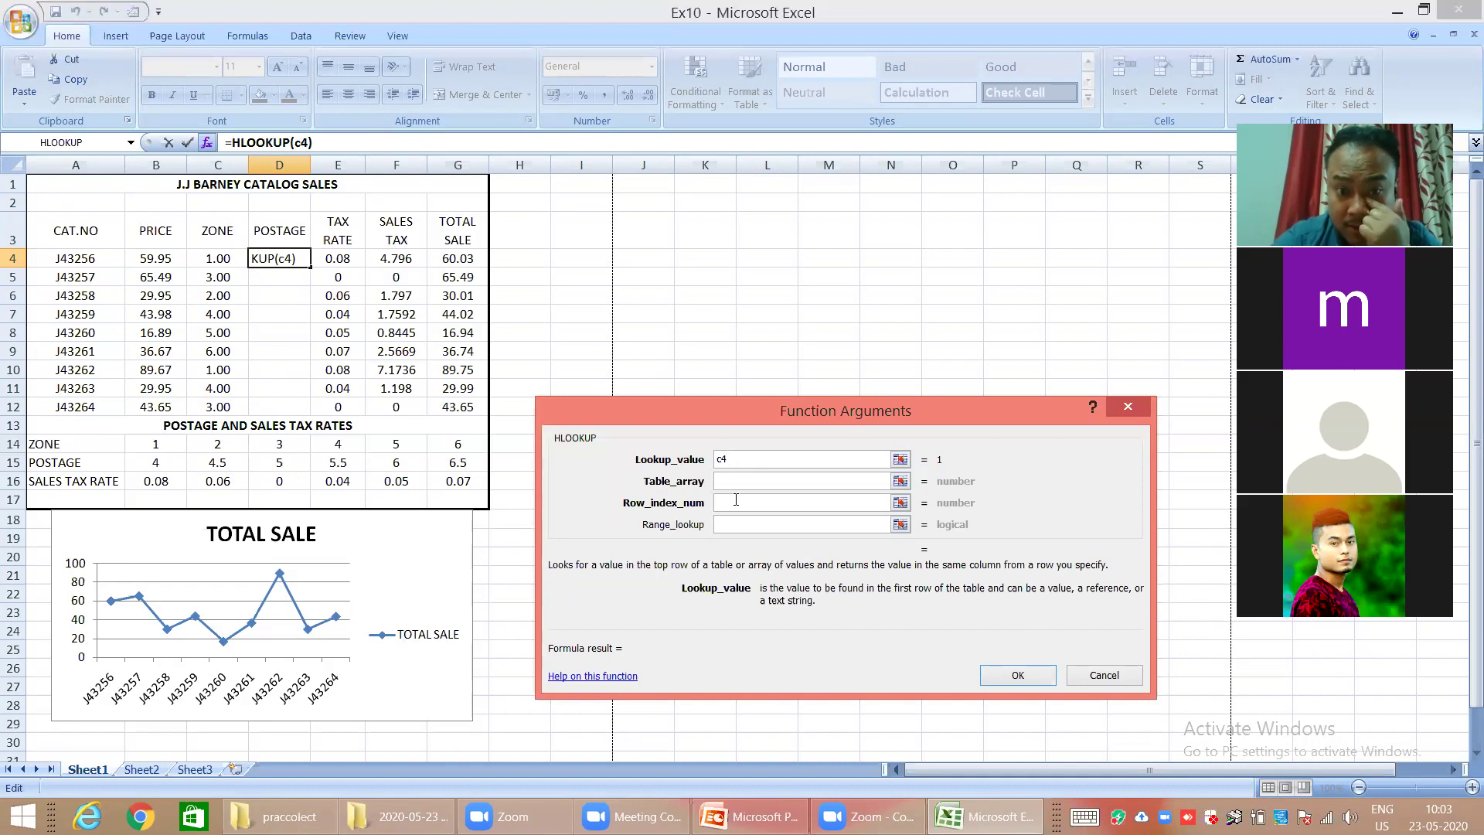
Enter $a$14:$g$16 as the table array of the HLOOKUP function in D4
click(752, 481)
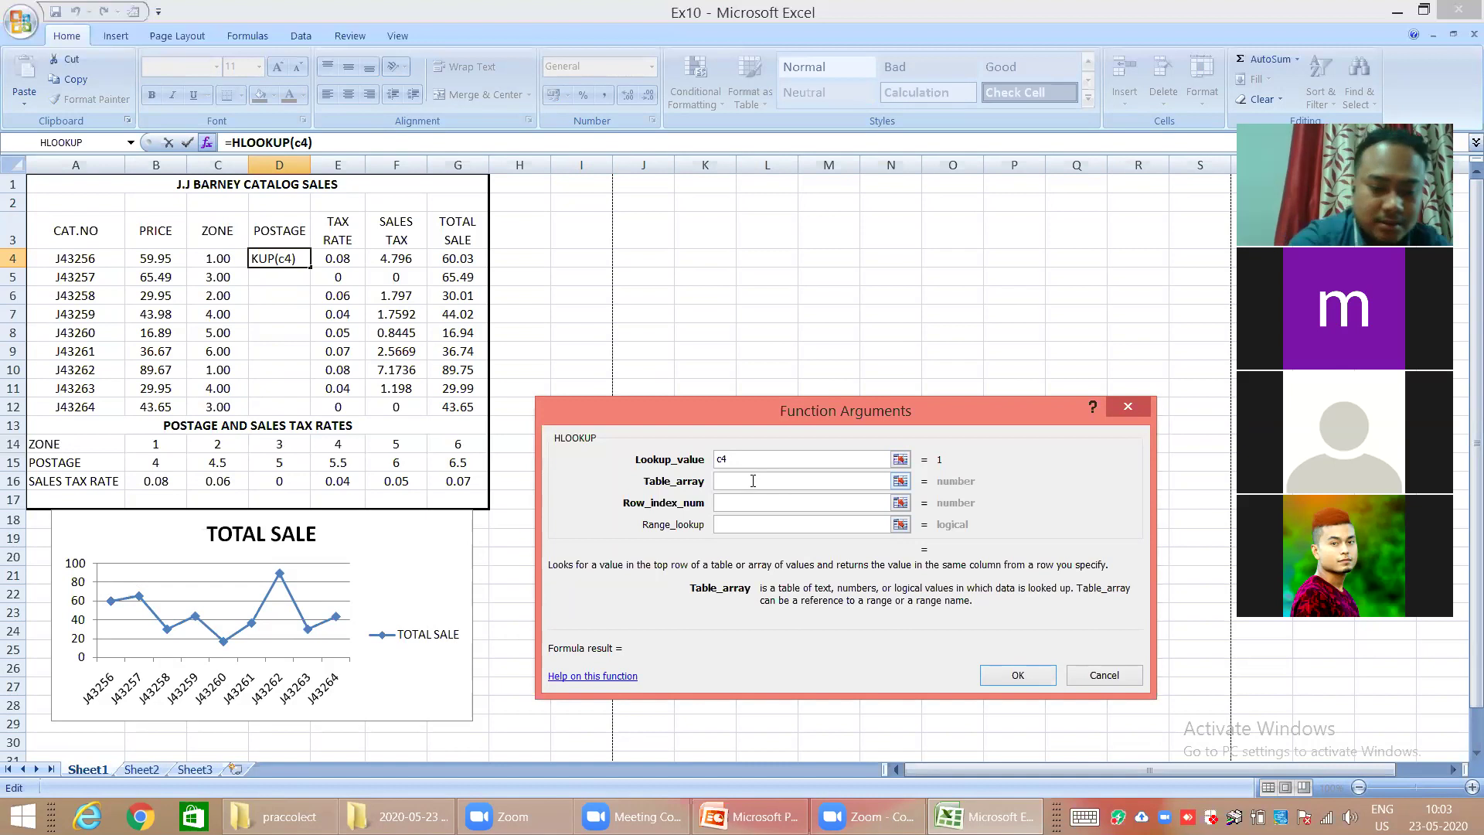
text($)
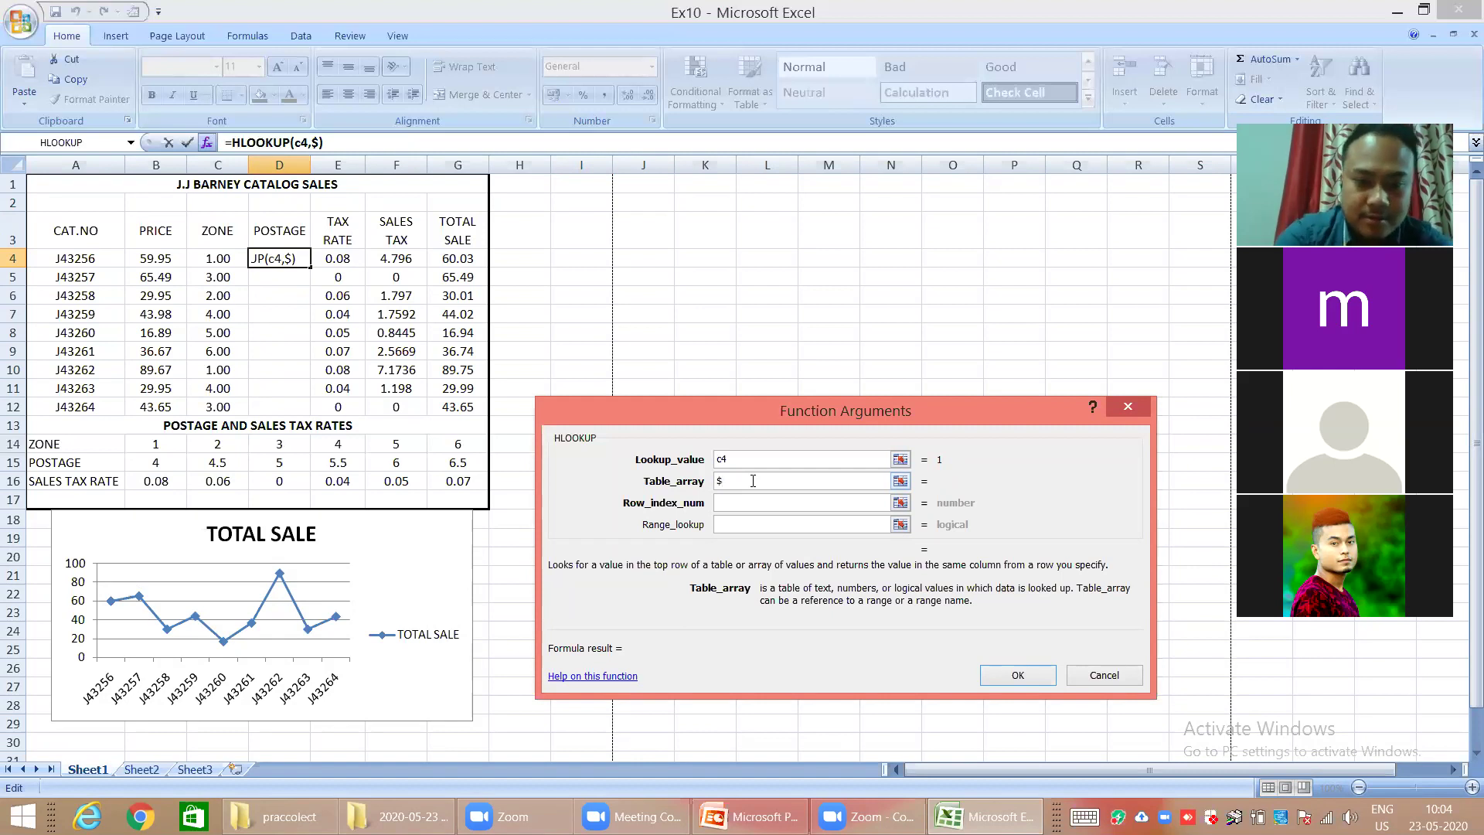
text(a)
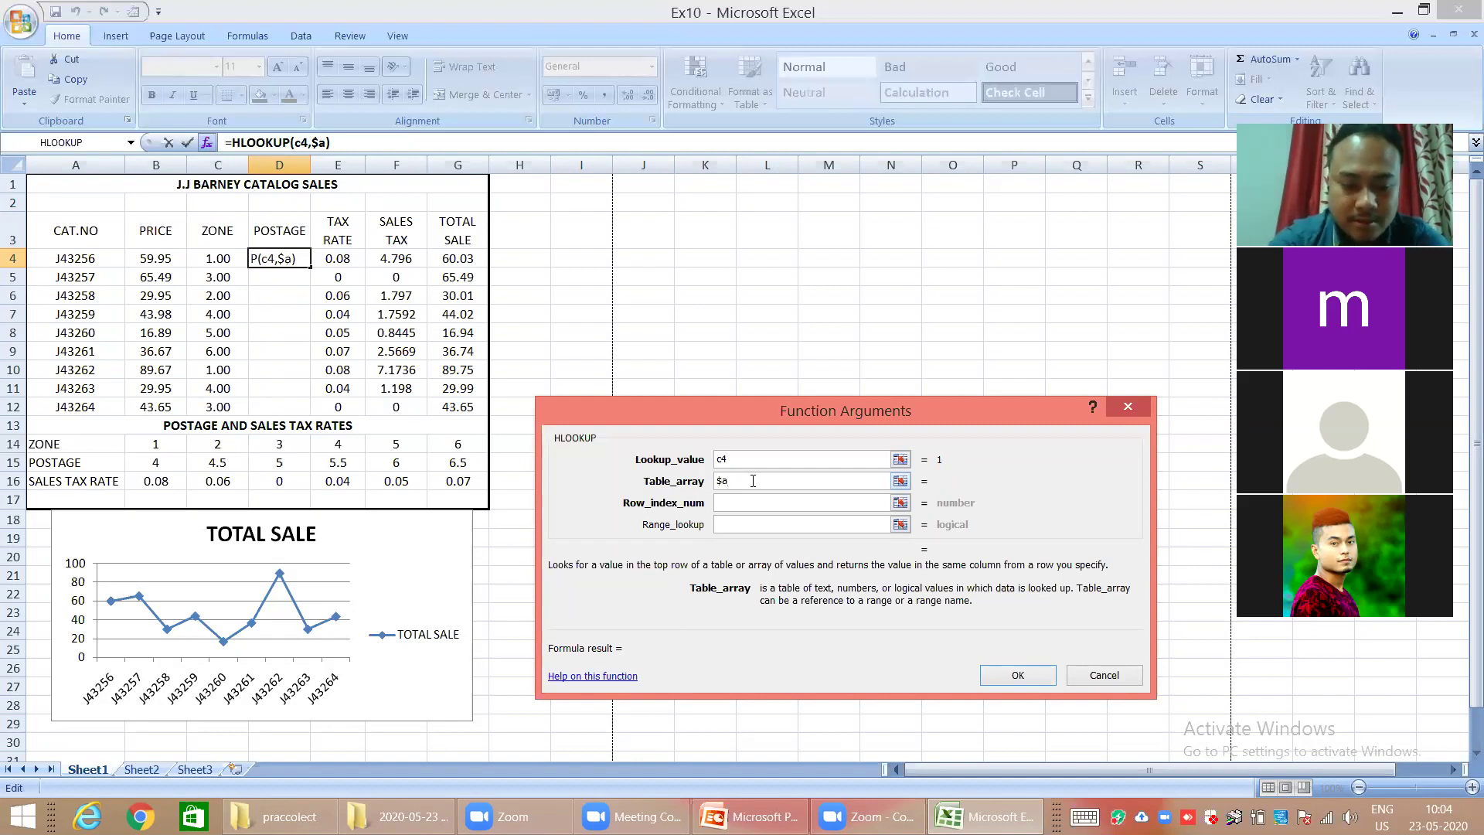
text($14)
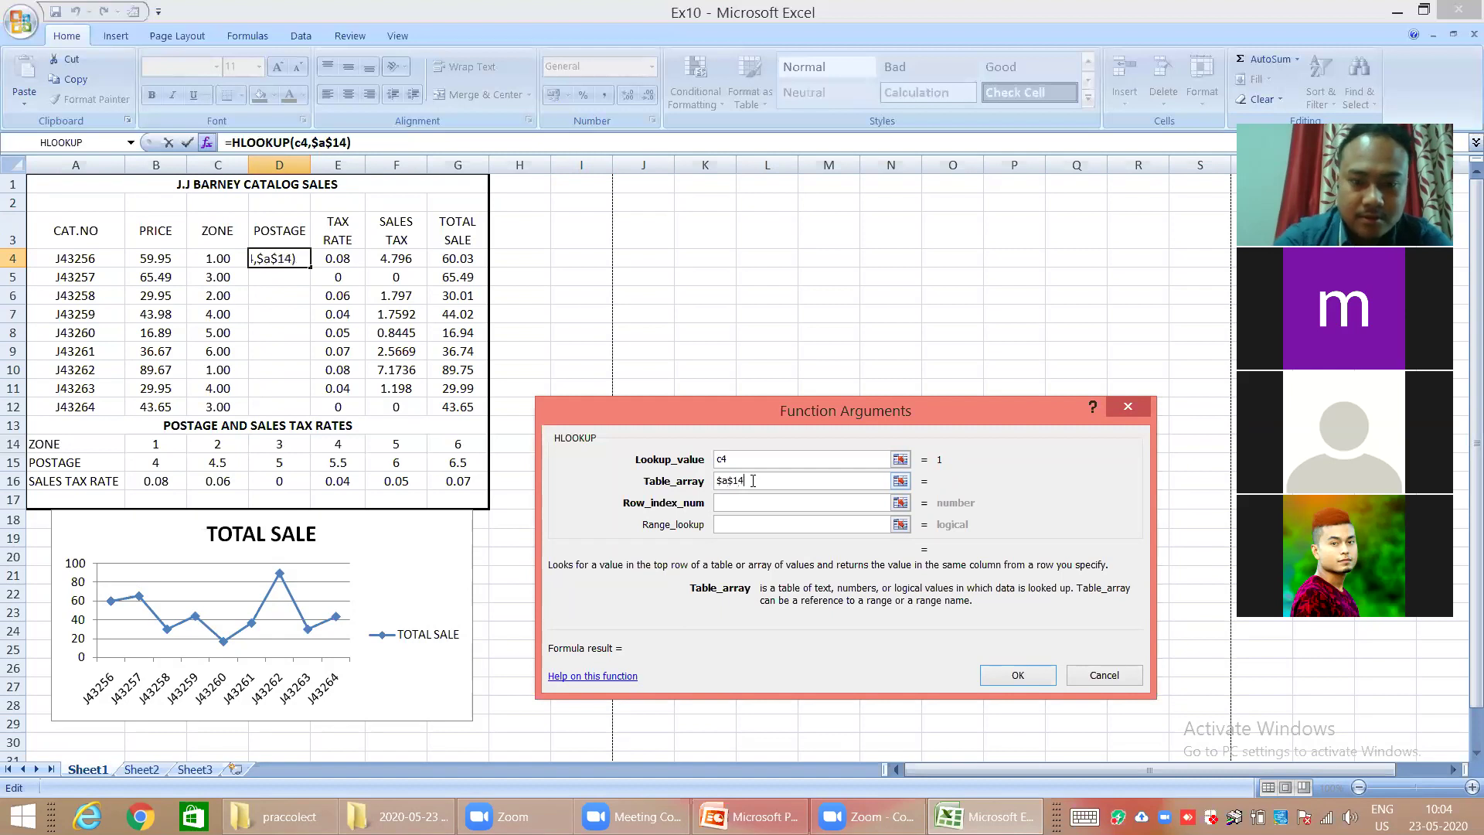
text(:)
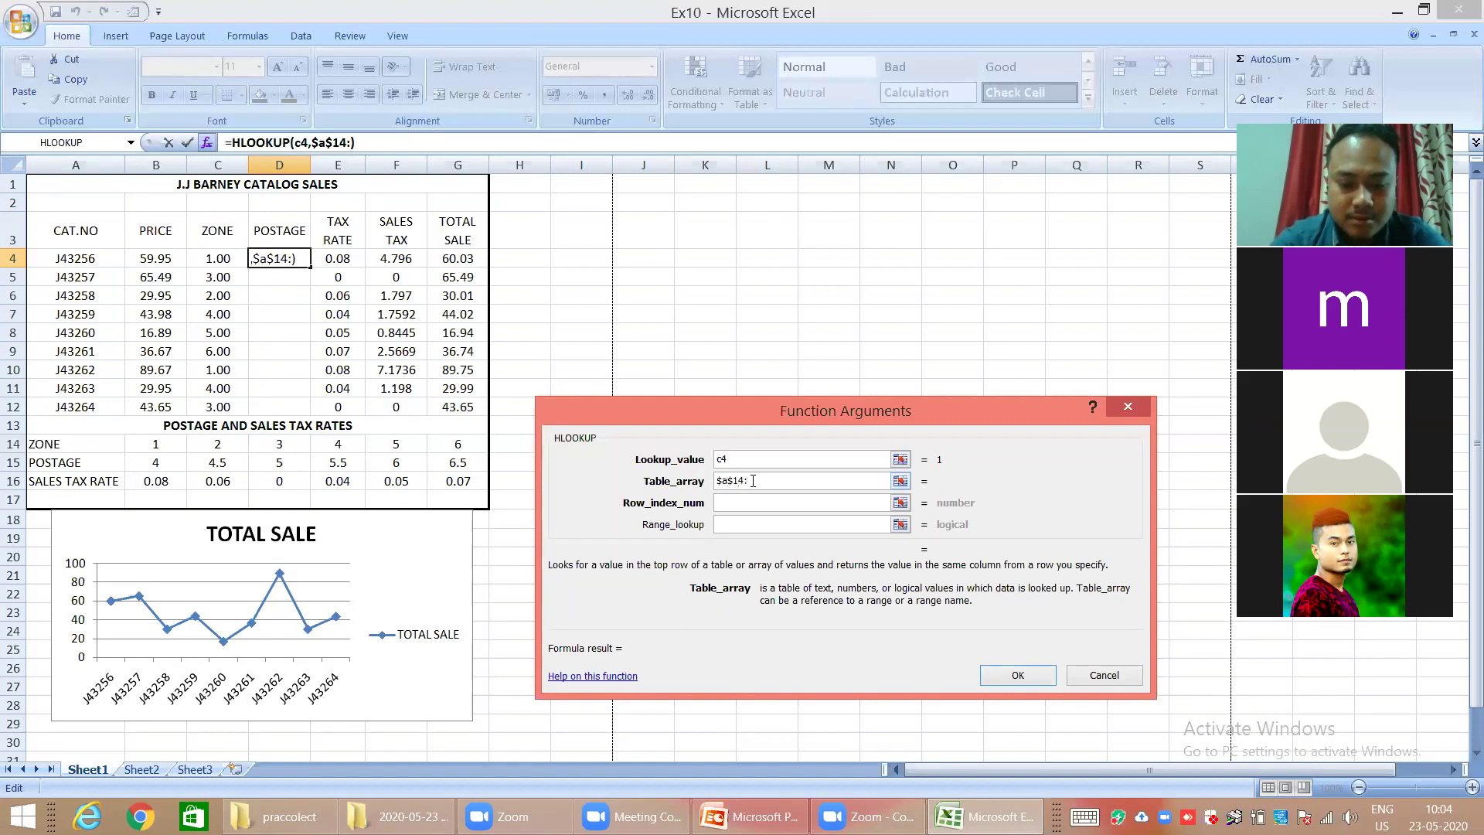
text($)
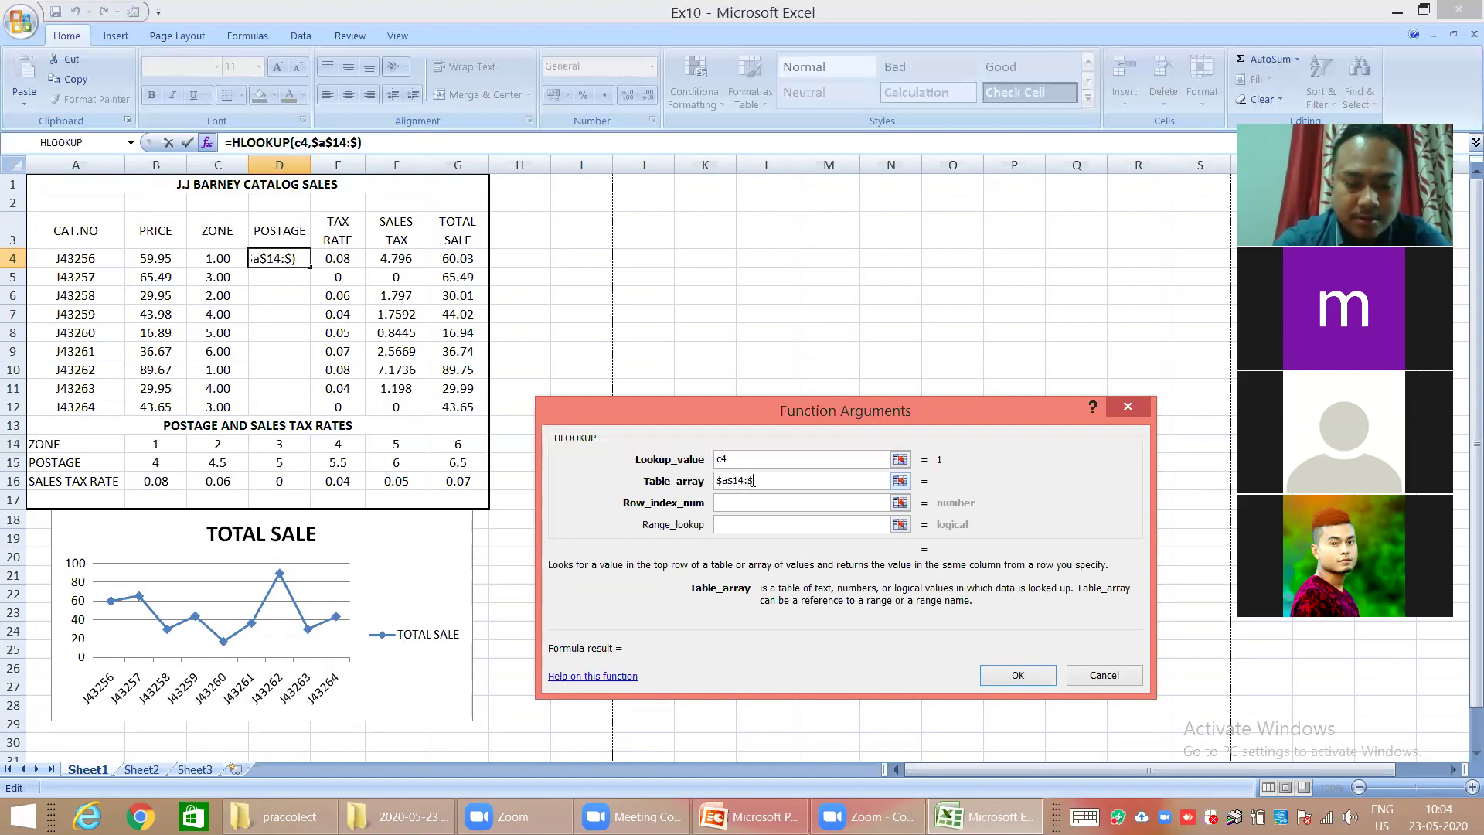
text(g$)
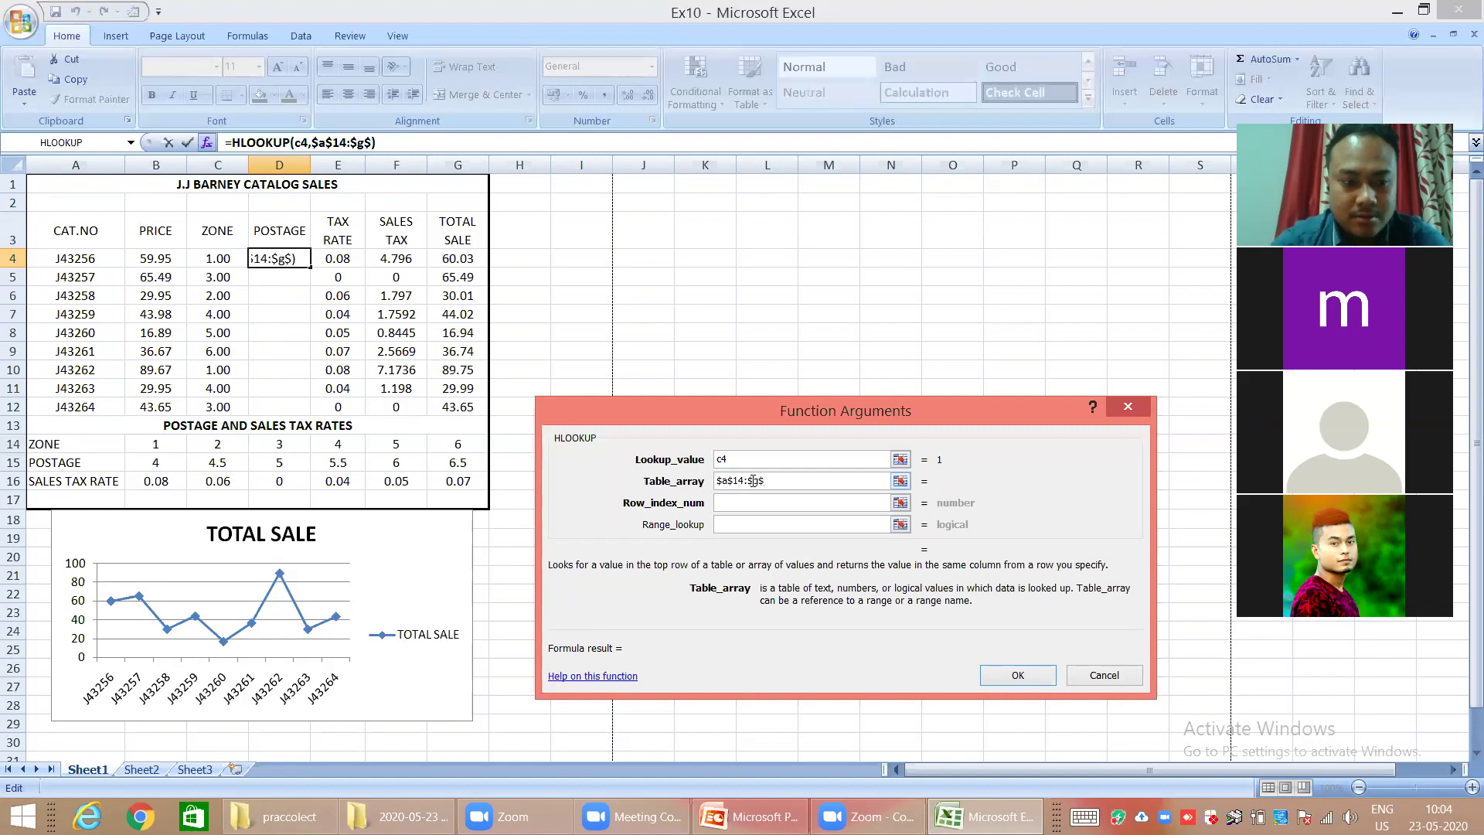
text(1)
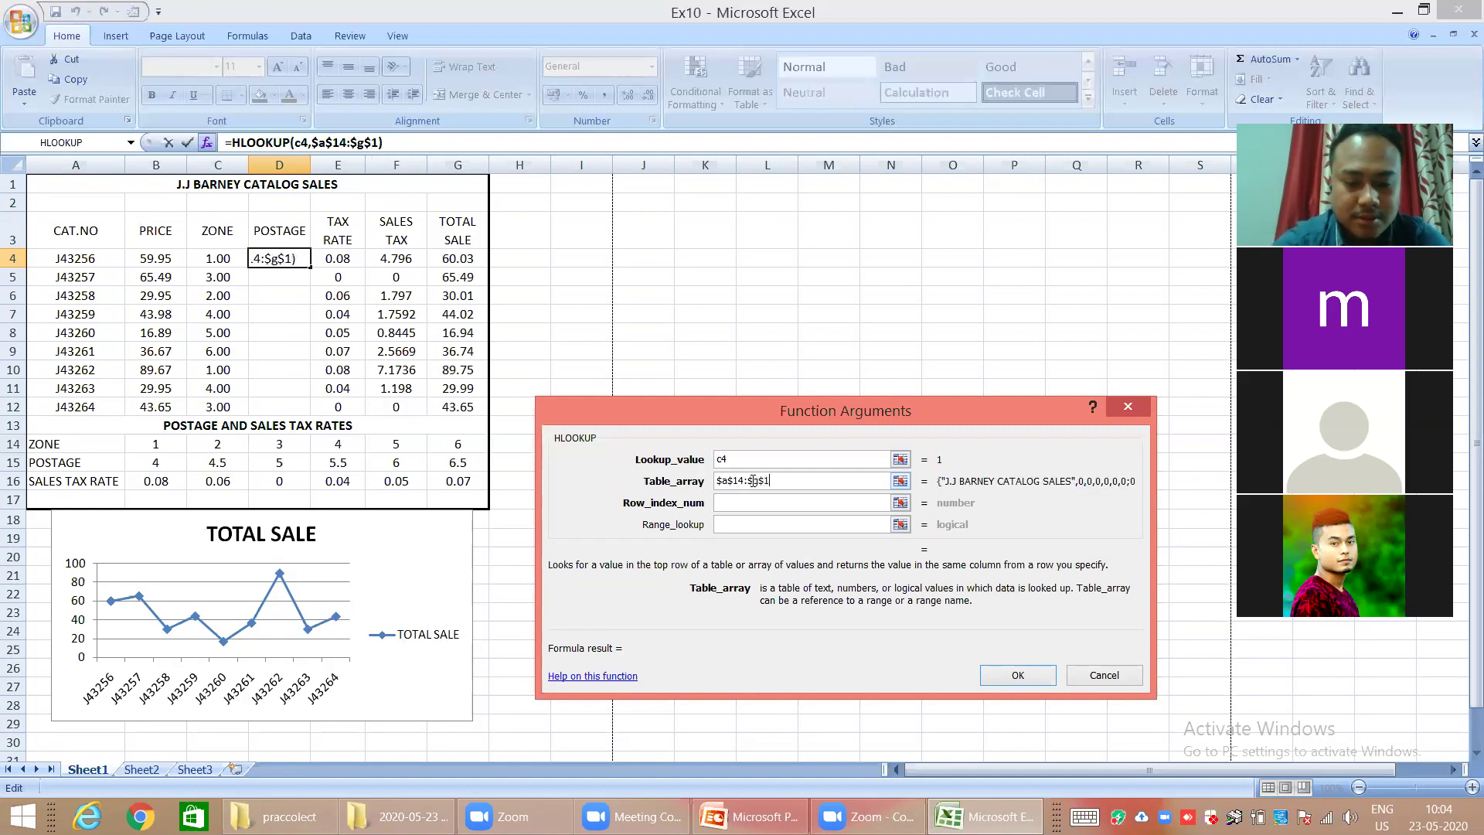
text(6)
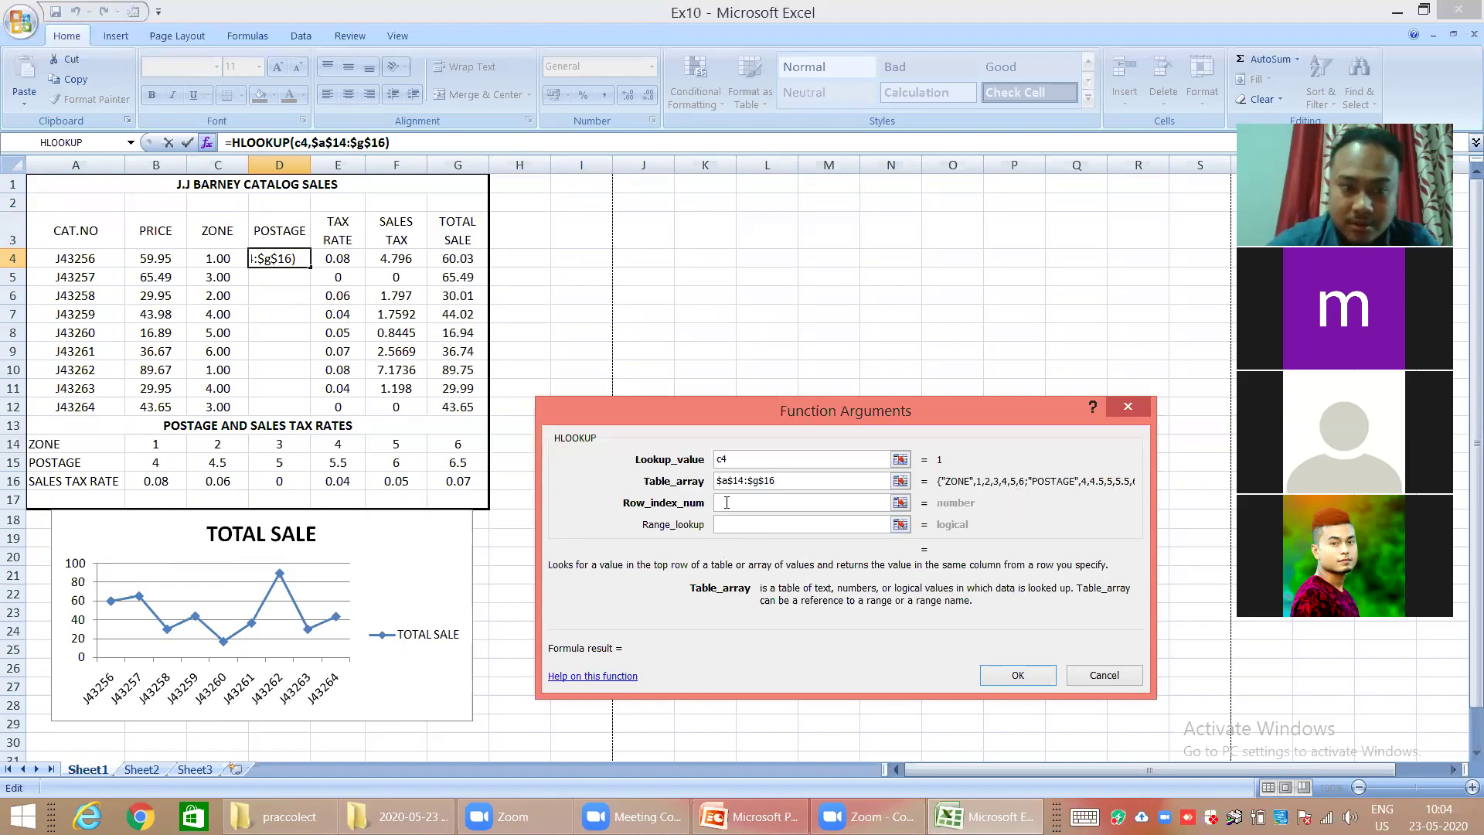
Complete the HLOOKUP in D4 with row index number 2 and no range lookup, and fill the formula down to D12
click(785, 504)
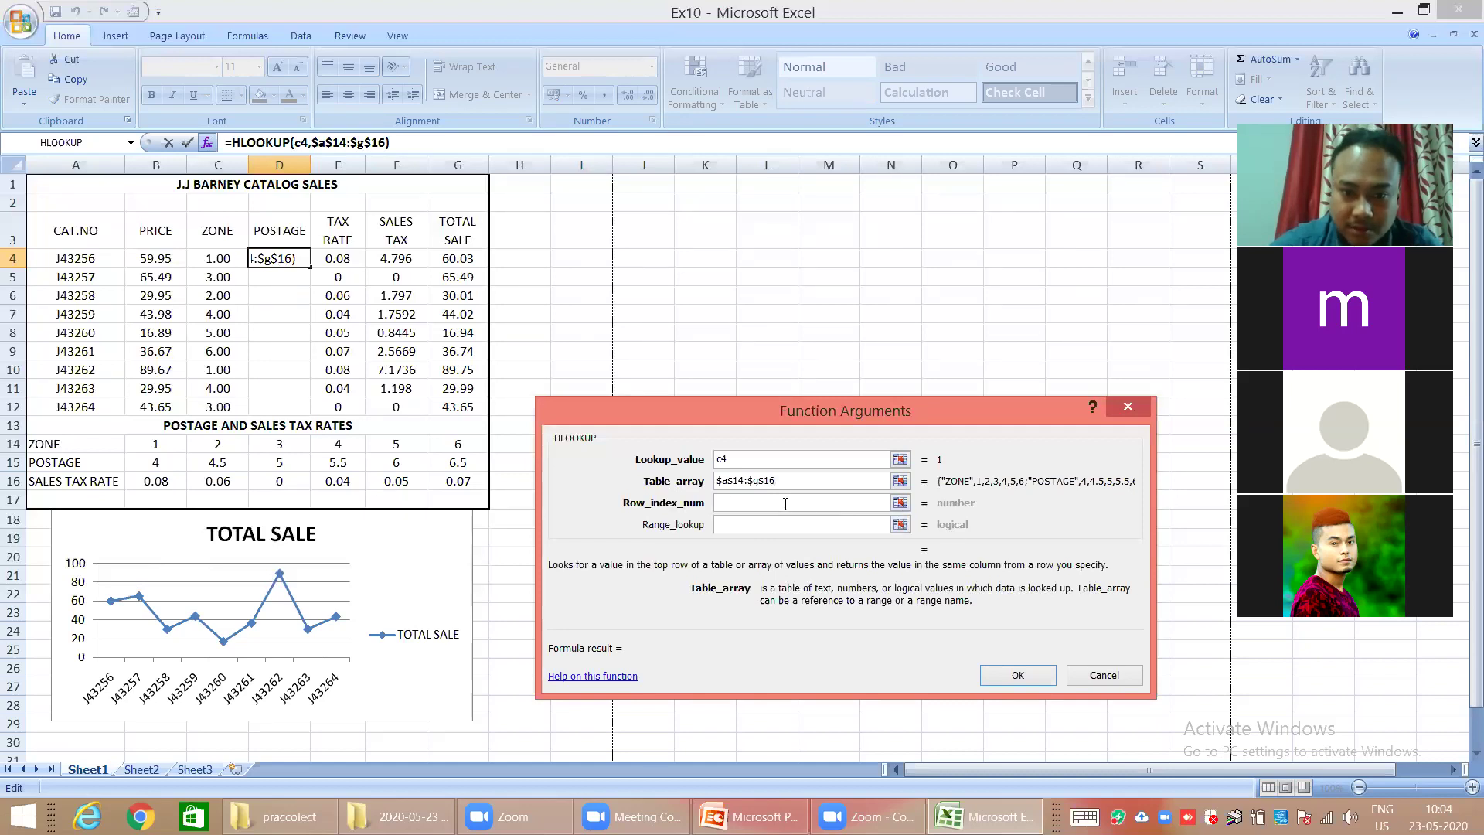
click(786, 504)
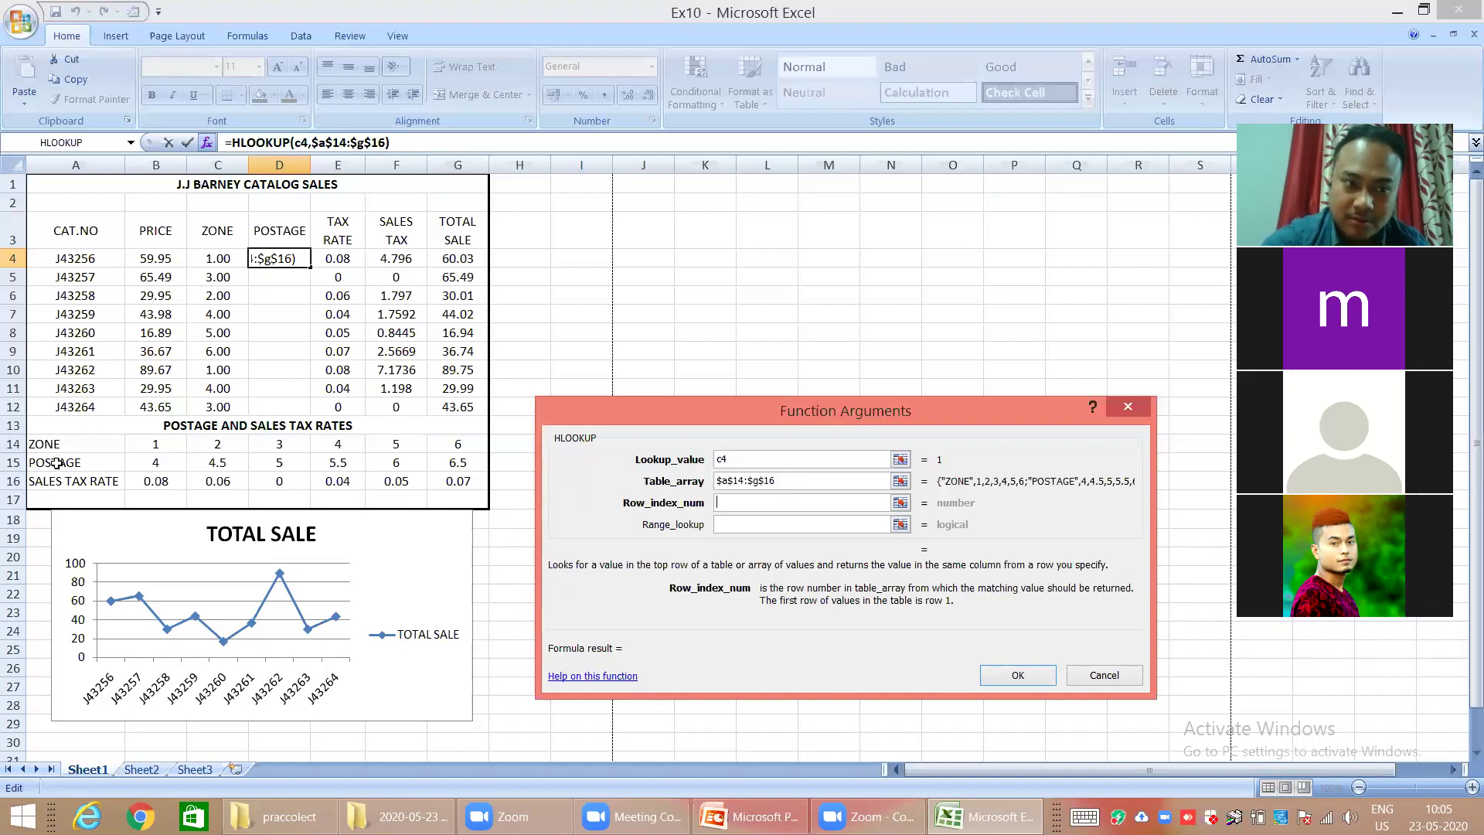
click(752, 502)
text(2)
click(762, 523)
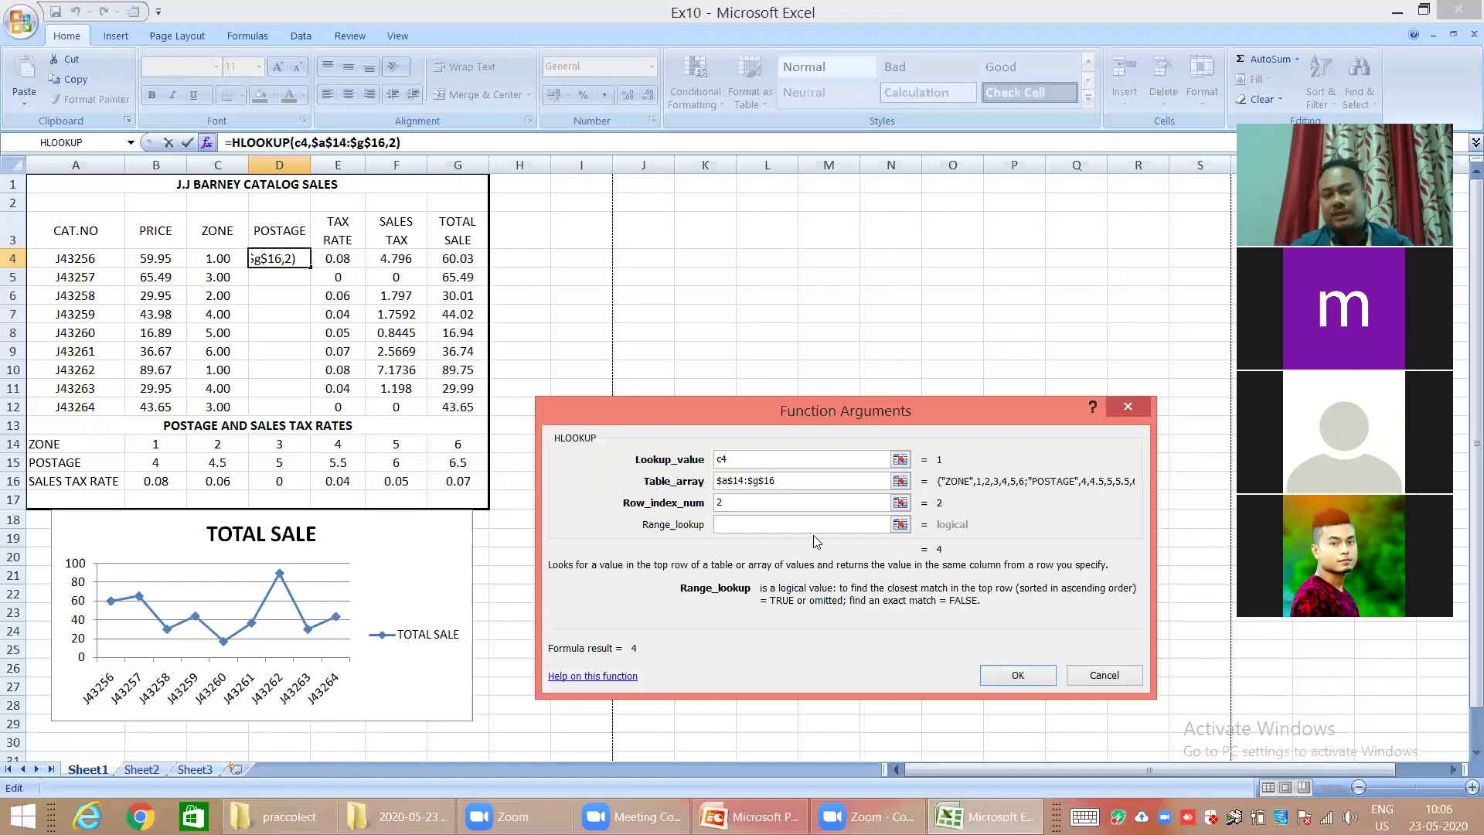
click(1045, 673)
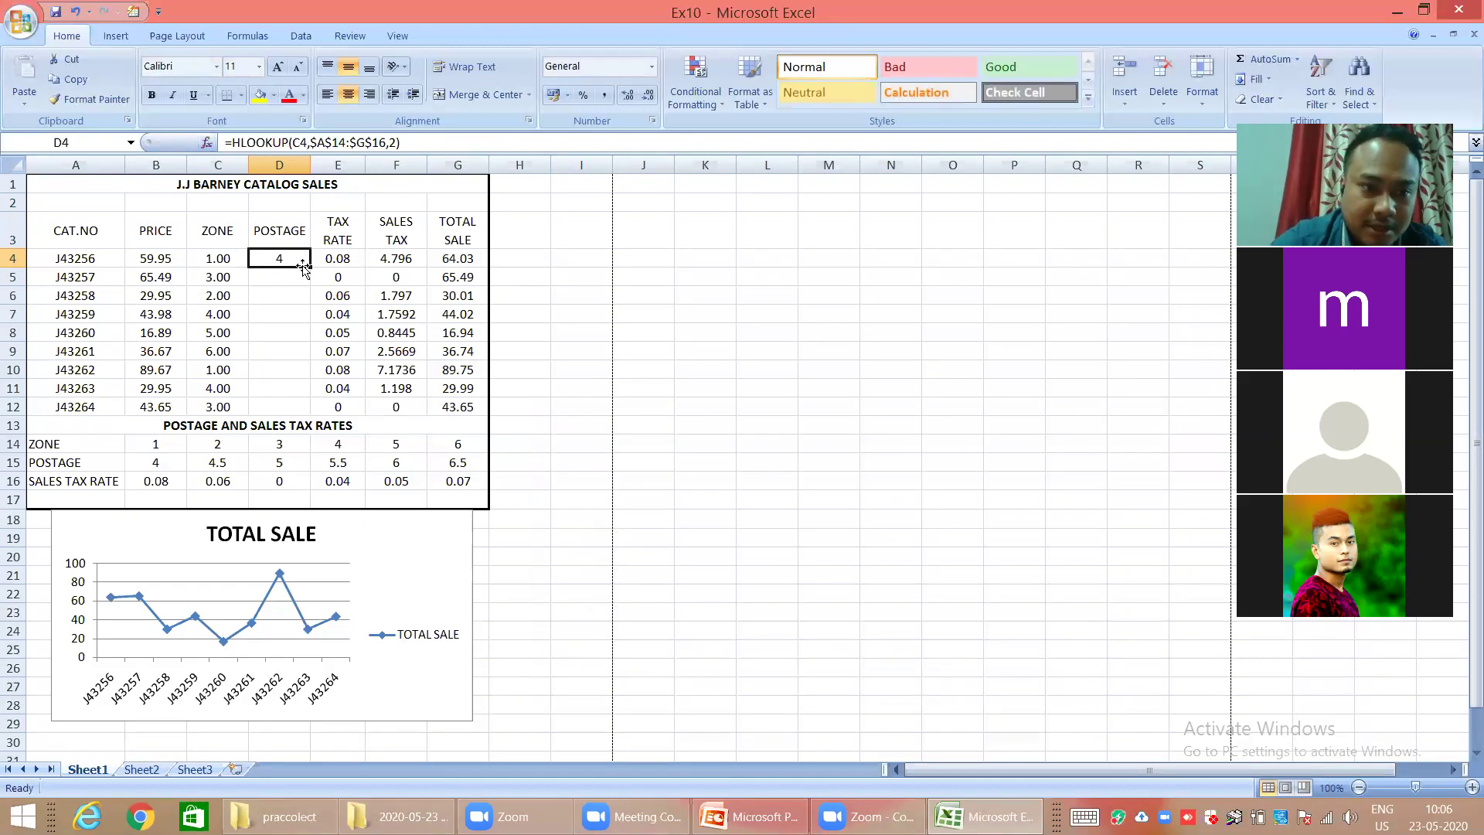
drag(308, 265, 299, 418)
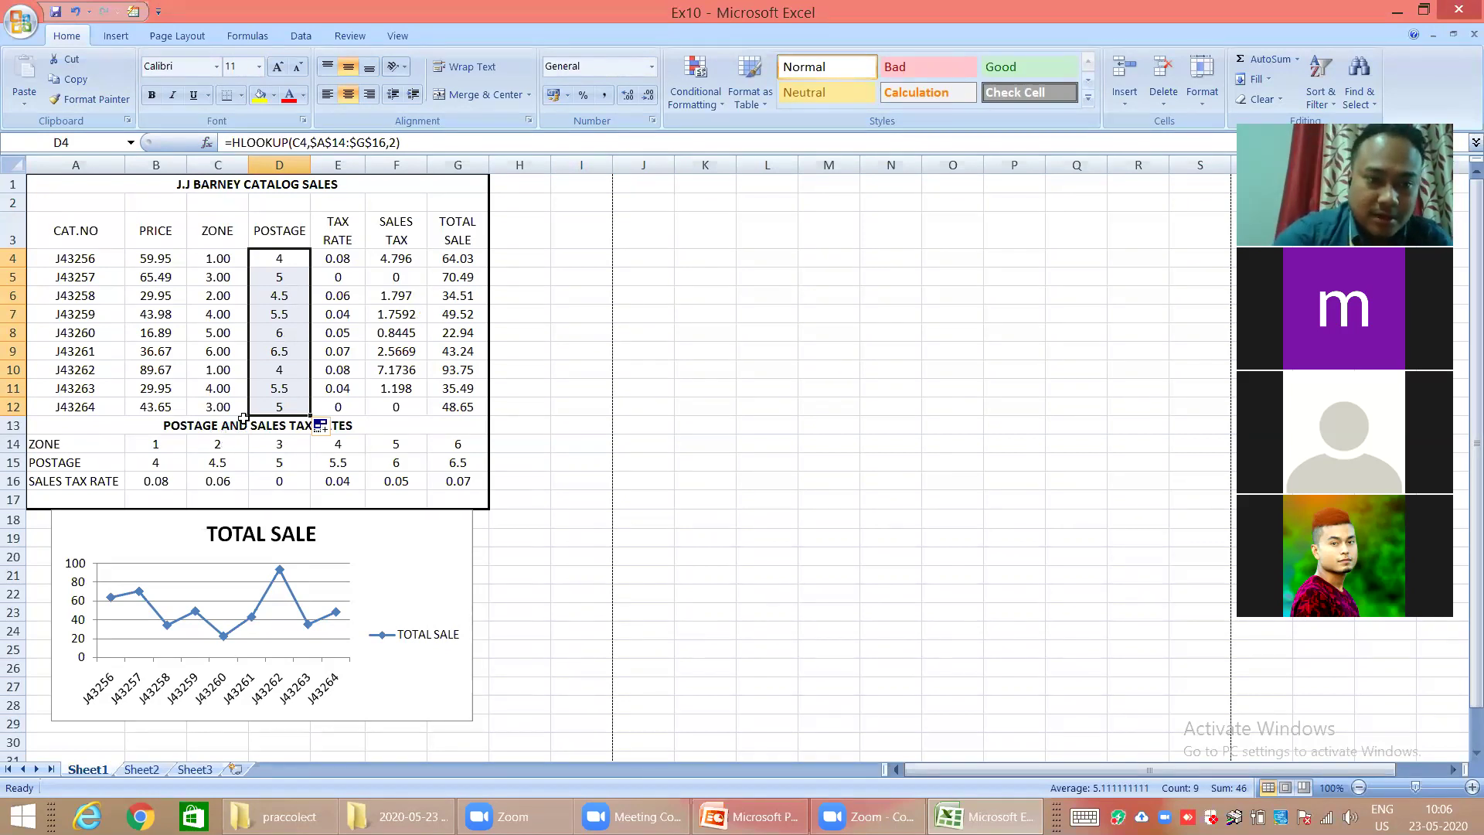
Set the ZONE value in C11 for catalog number J43263 to 7
click(213, 390)
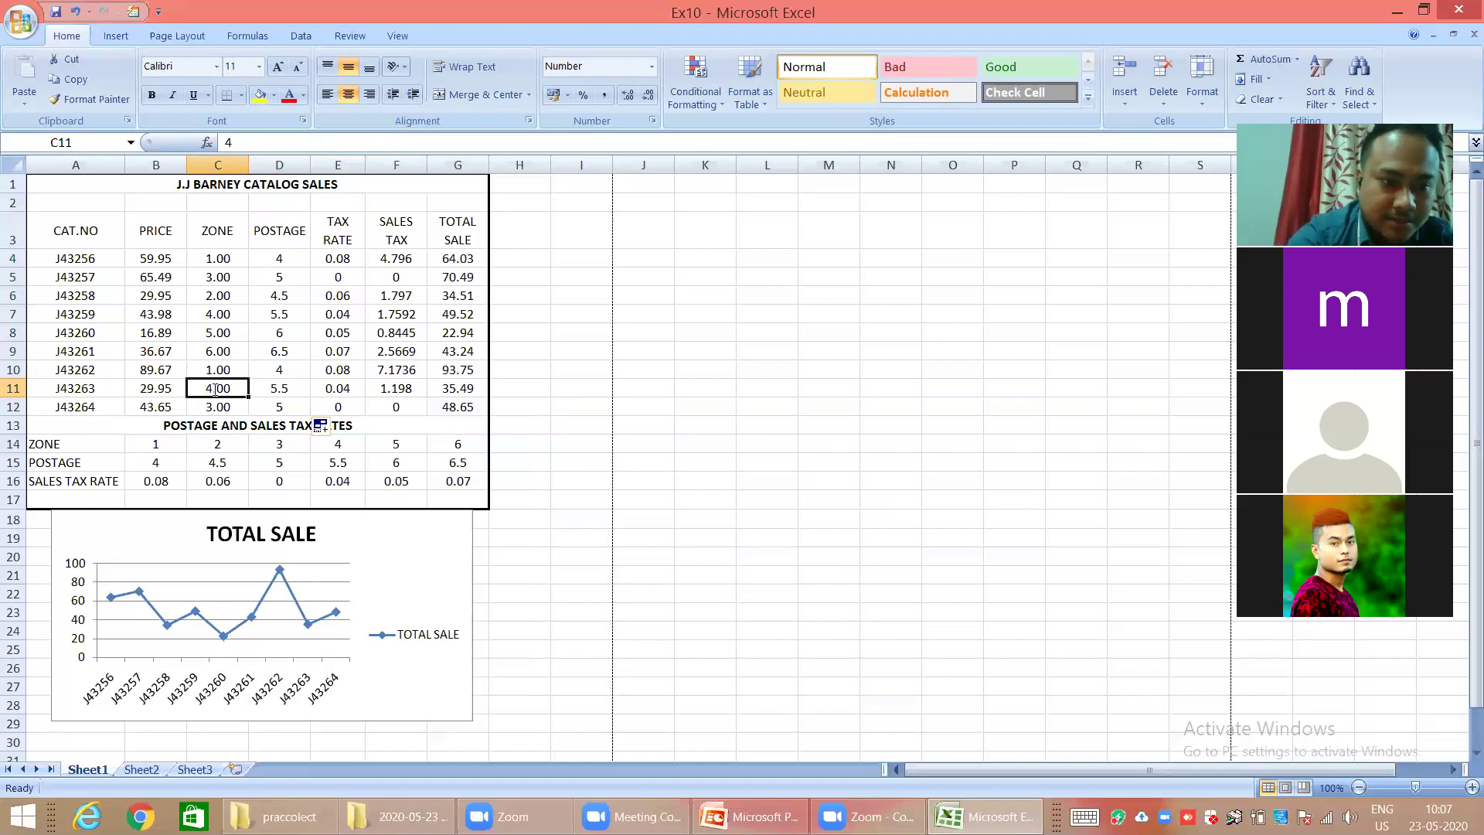
text(7)
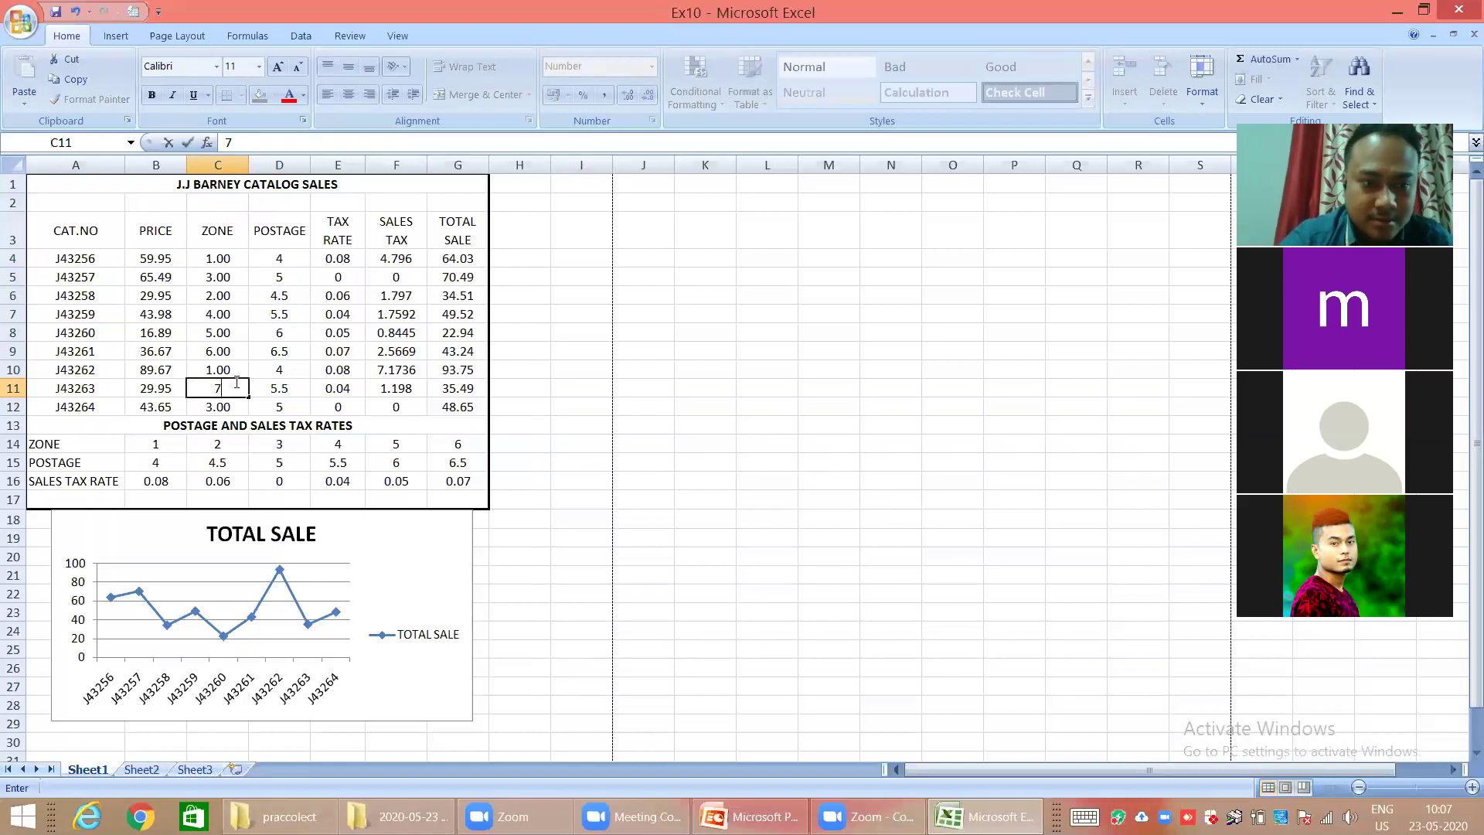
click(278, 386)
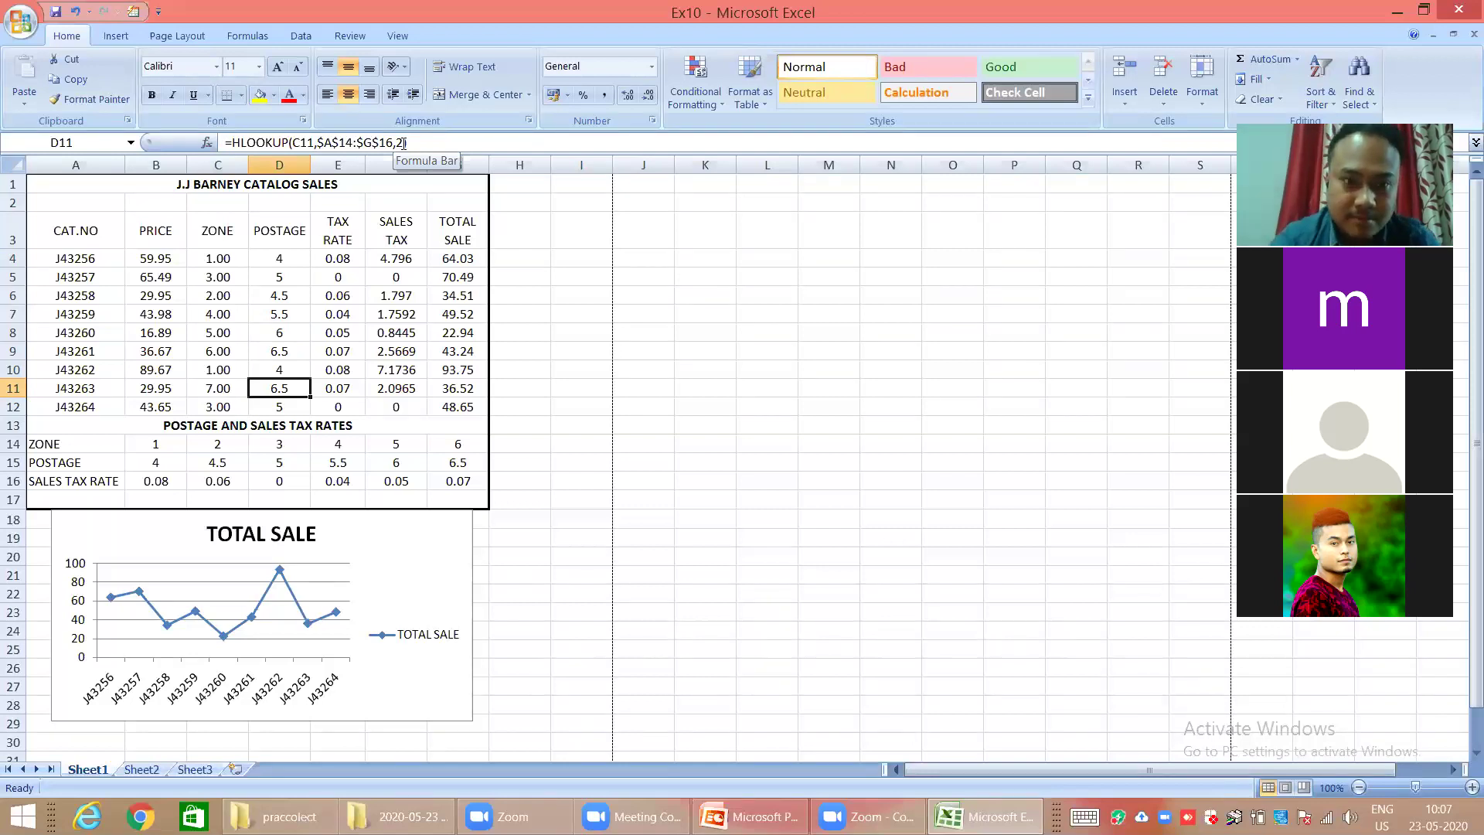
text(,)
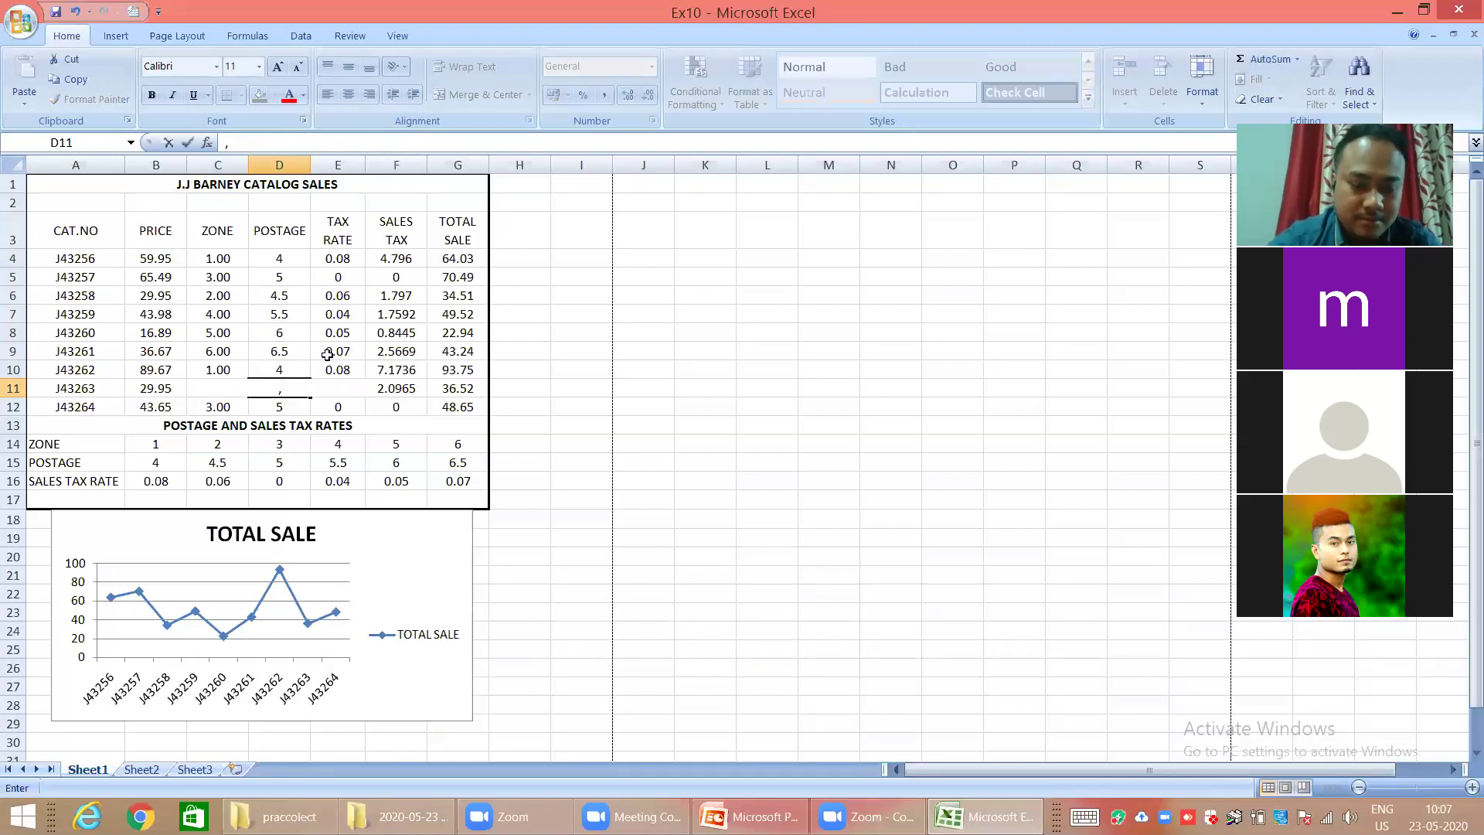
key(ctrl+z)
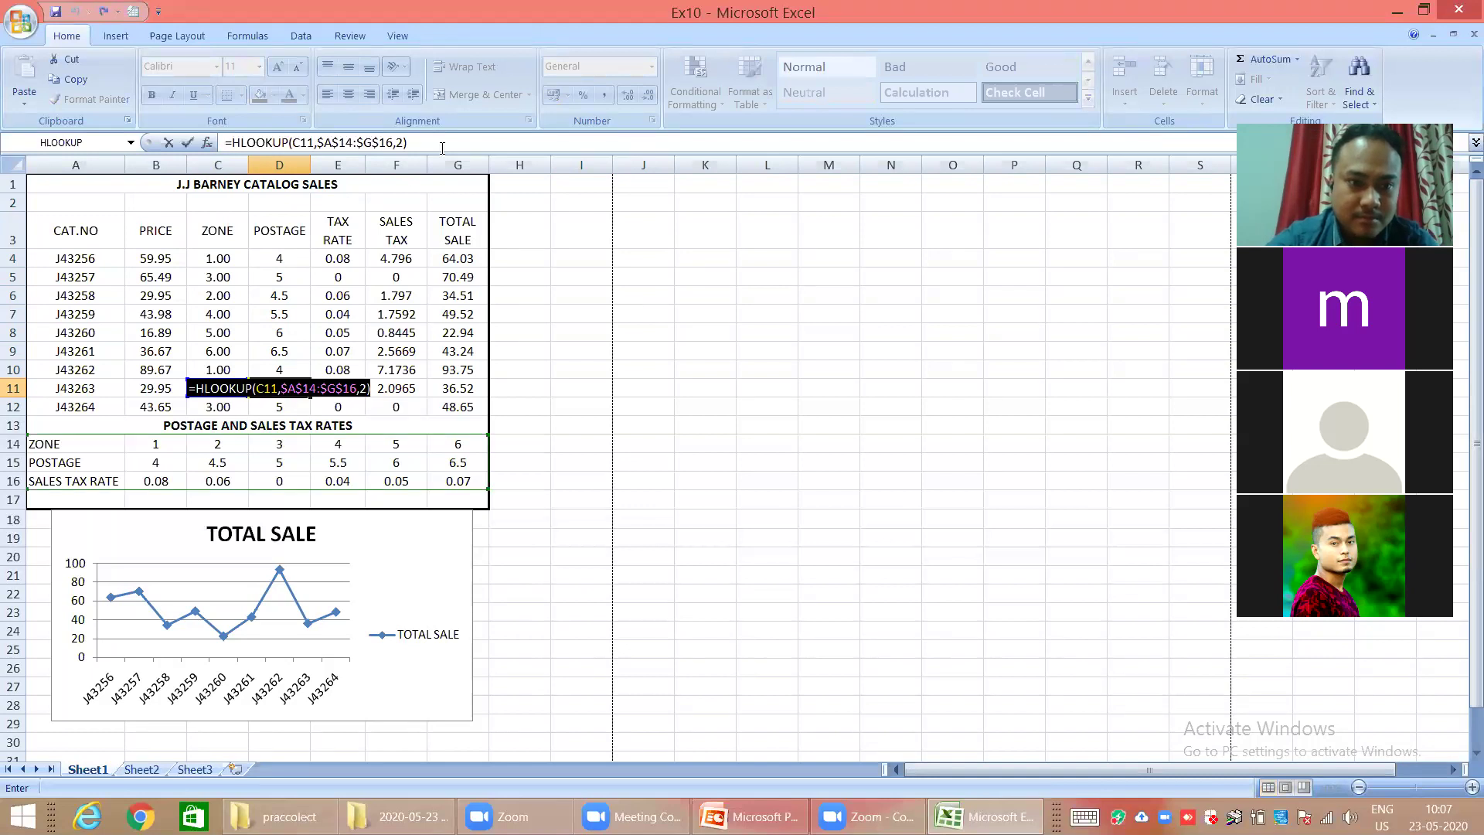
key(End)
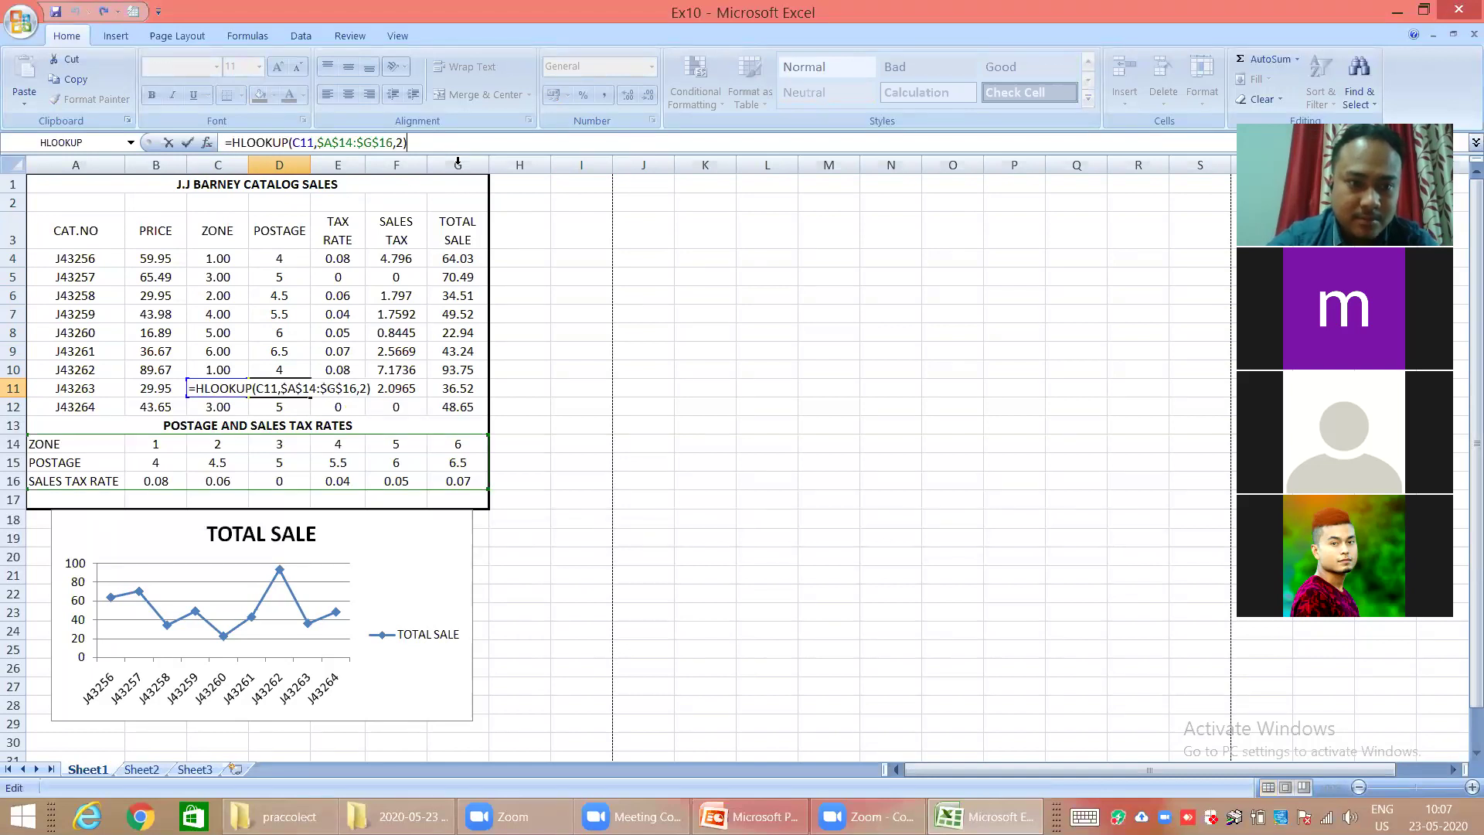
click(518, 376)
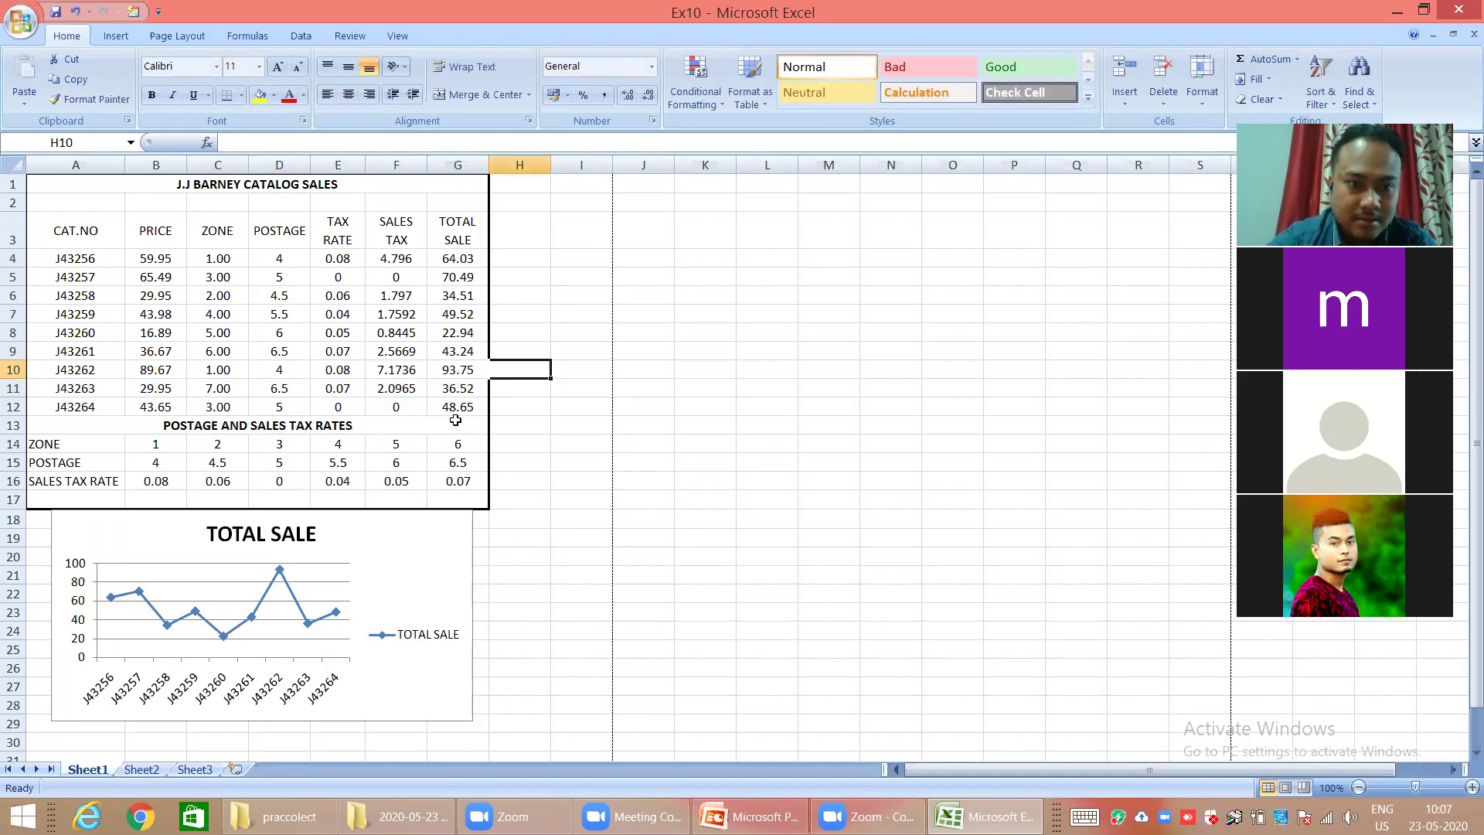
Add FALSE as the range lookup argument of the HLOOKUP formula in D11
click(294, 371)
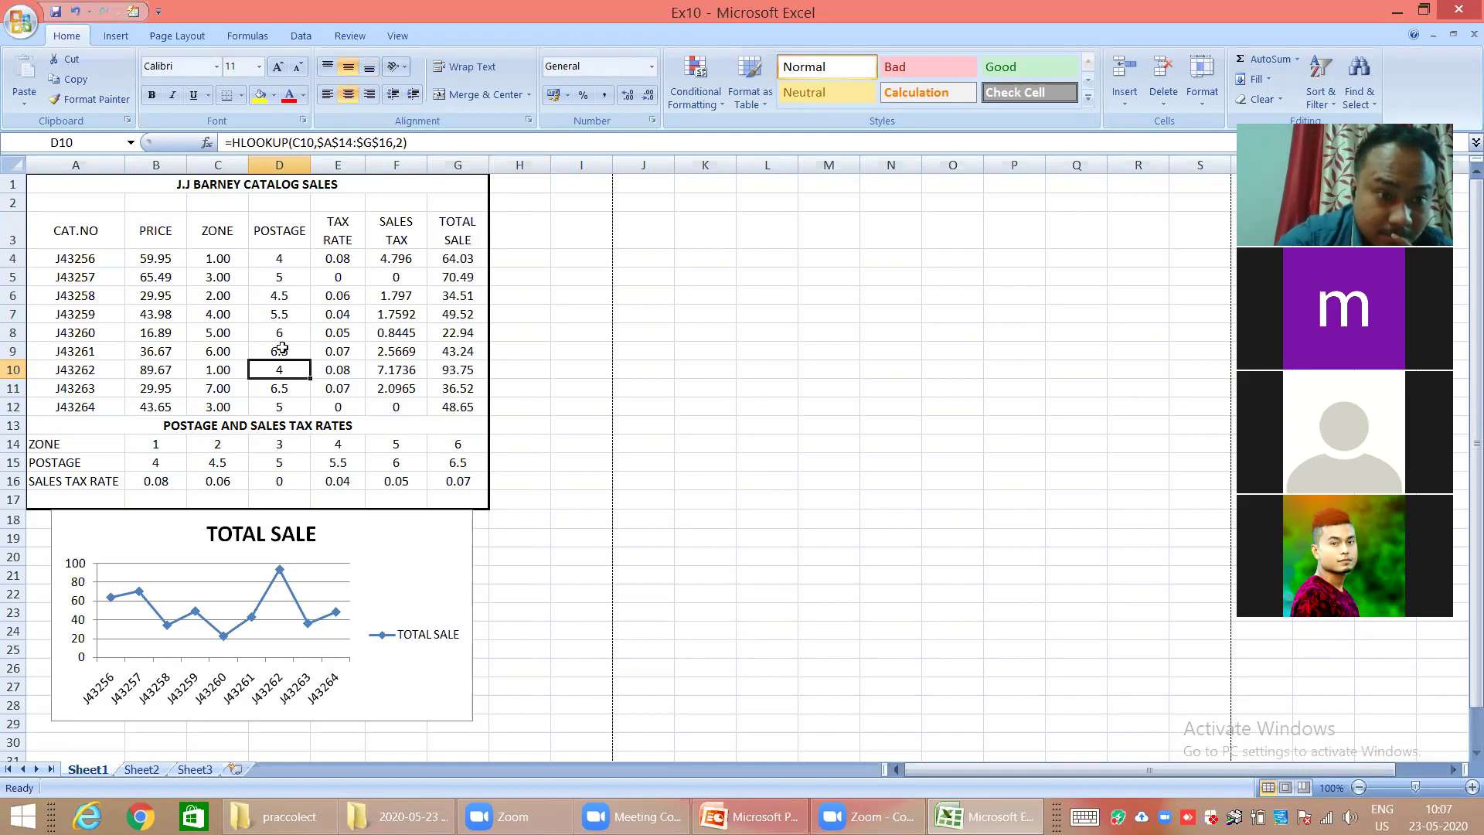
click(274, 392)
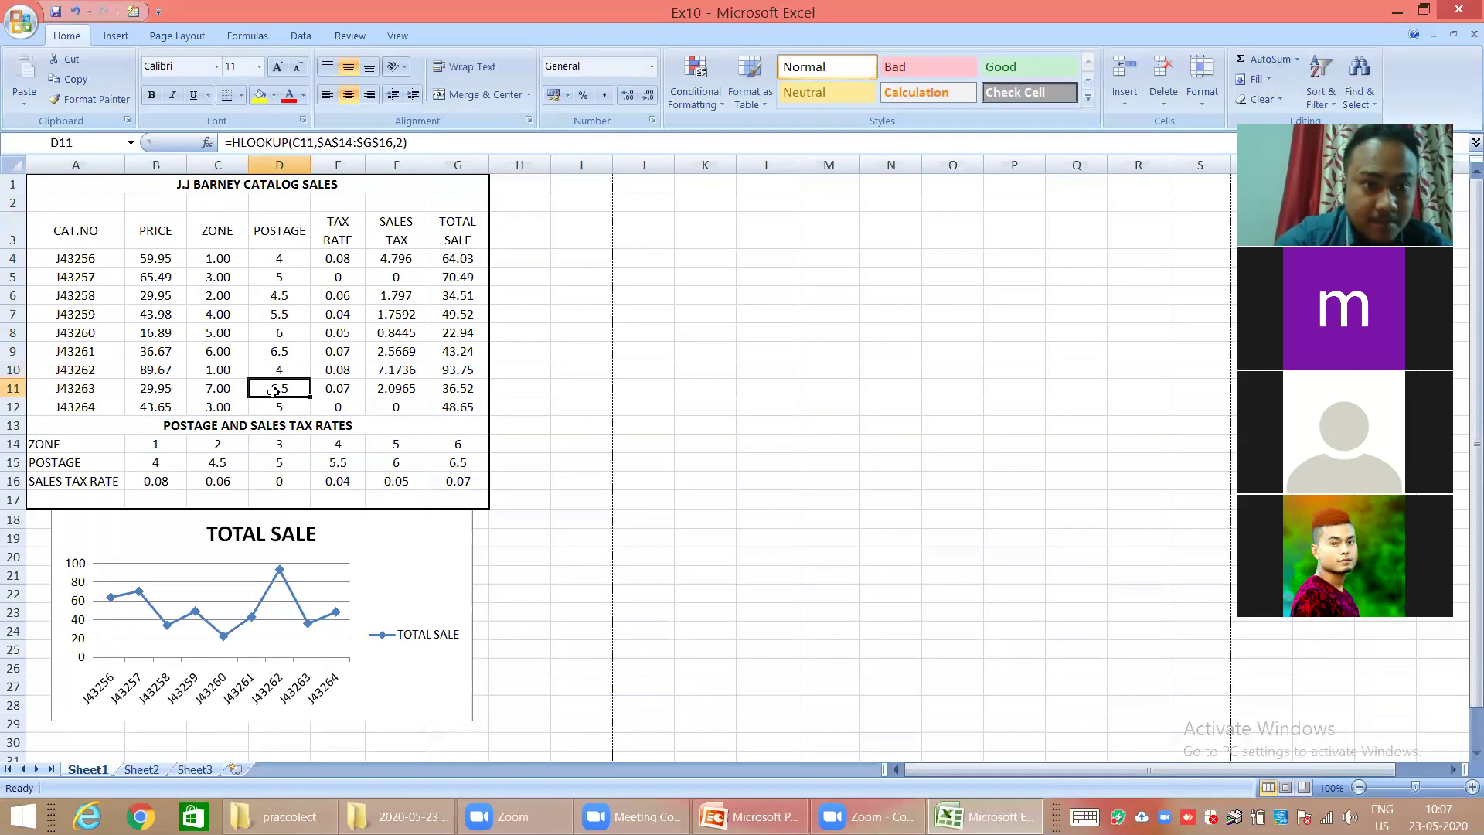
click(403, 143)
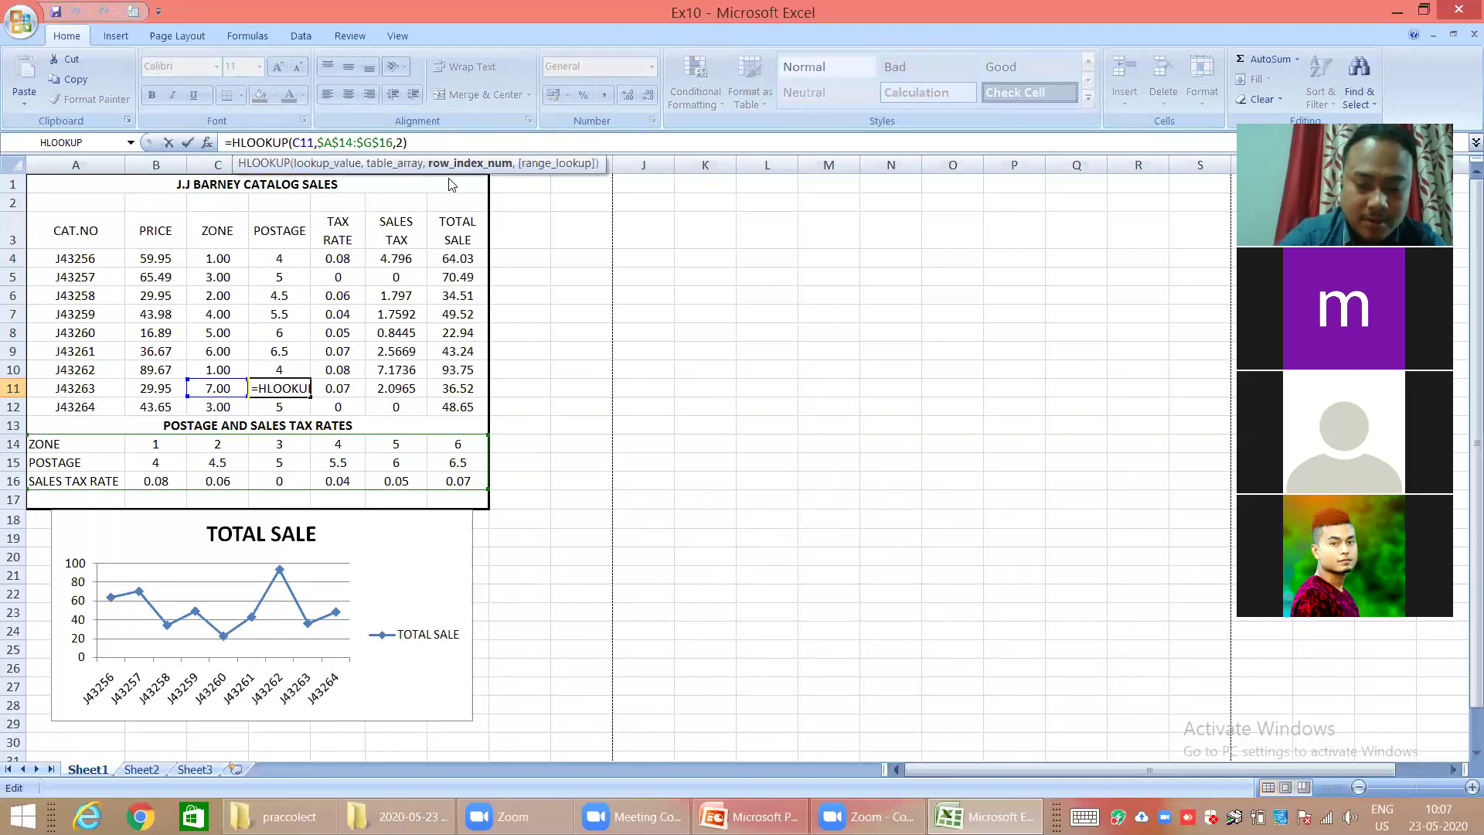
text(,falser)
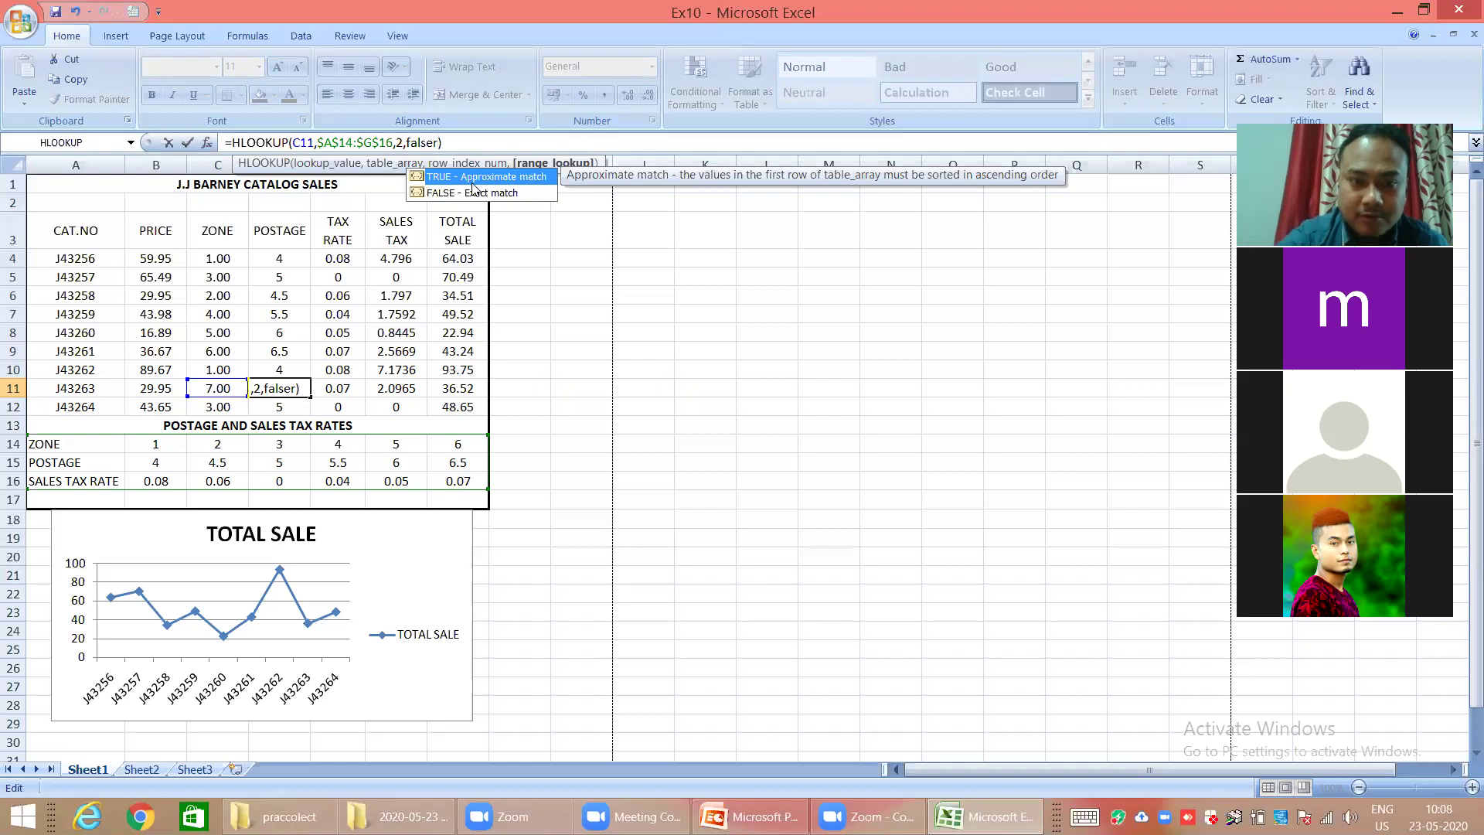
key(BackSpace)
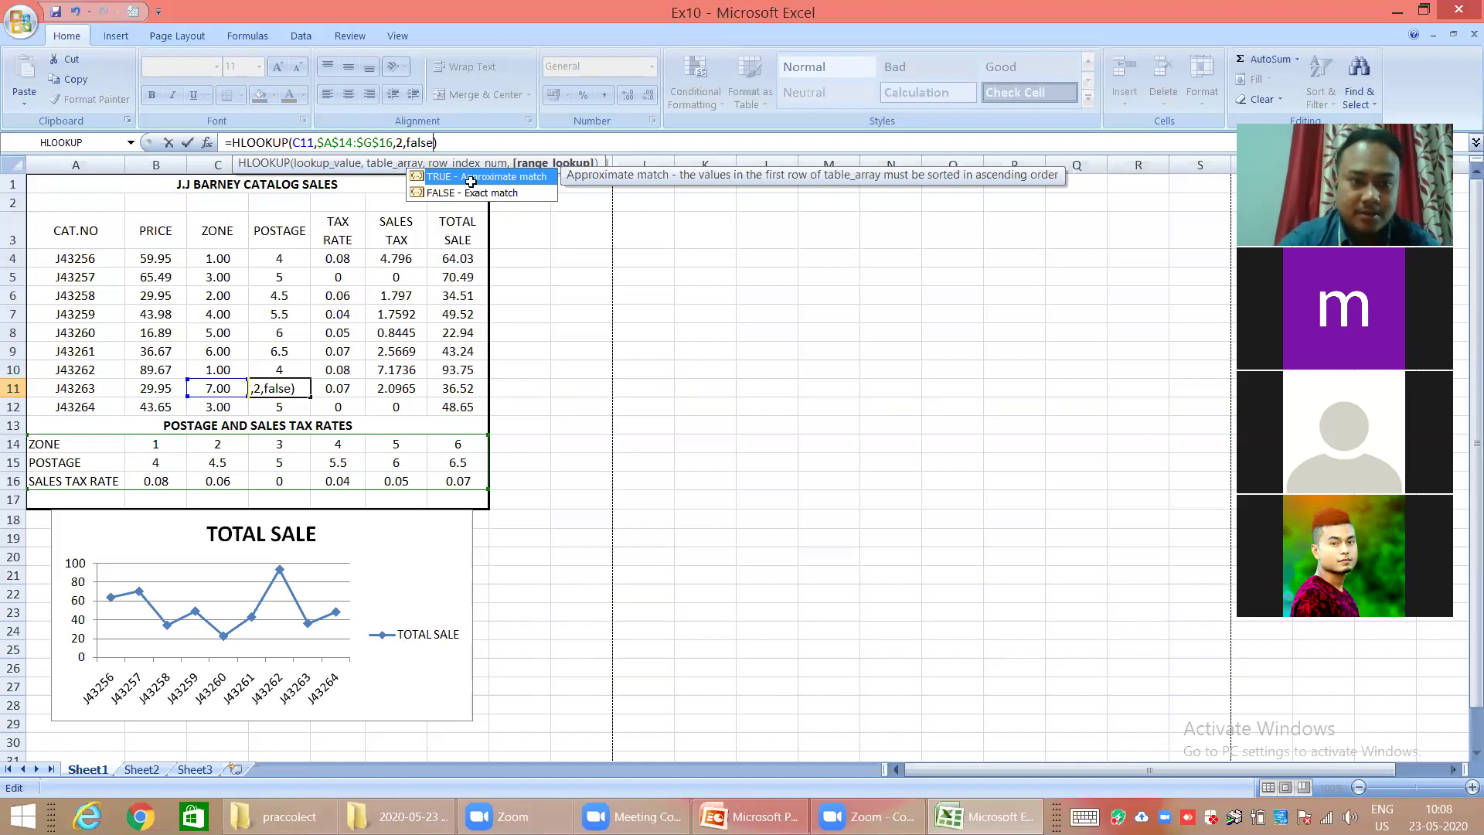
key(Return)
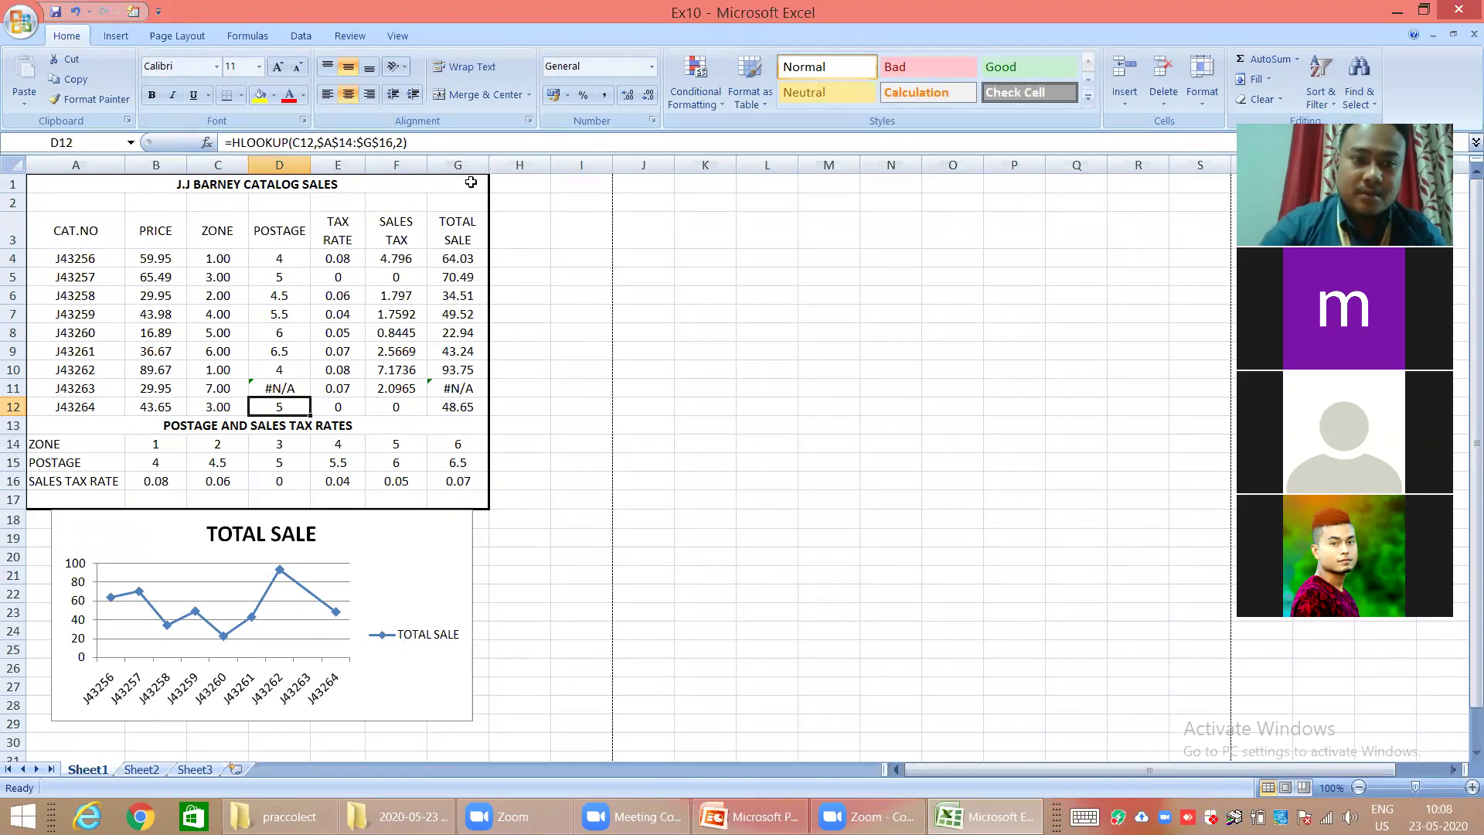
Change the range lookup argument of the HLOOKUP formula in D11 to TRUE for an approximate match
click(299, 394)
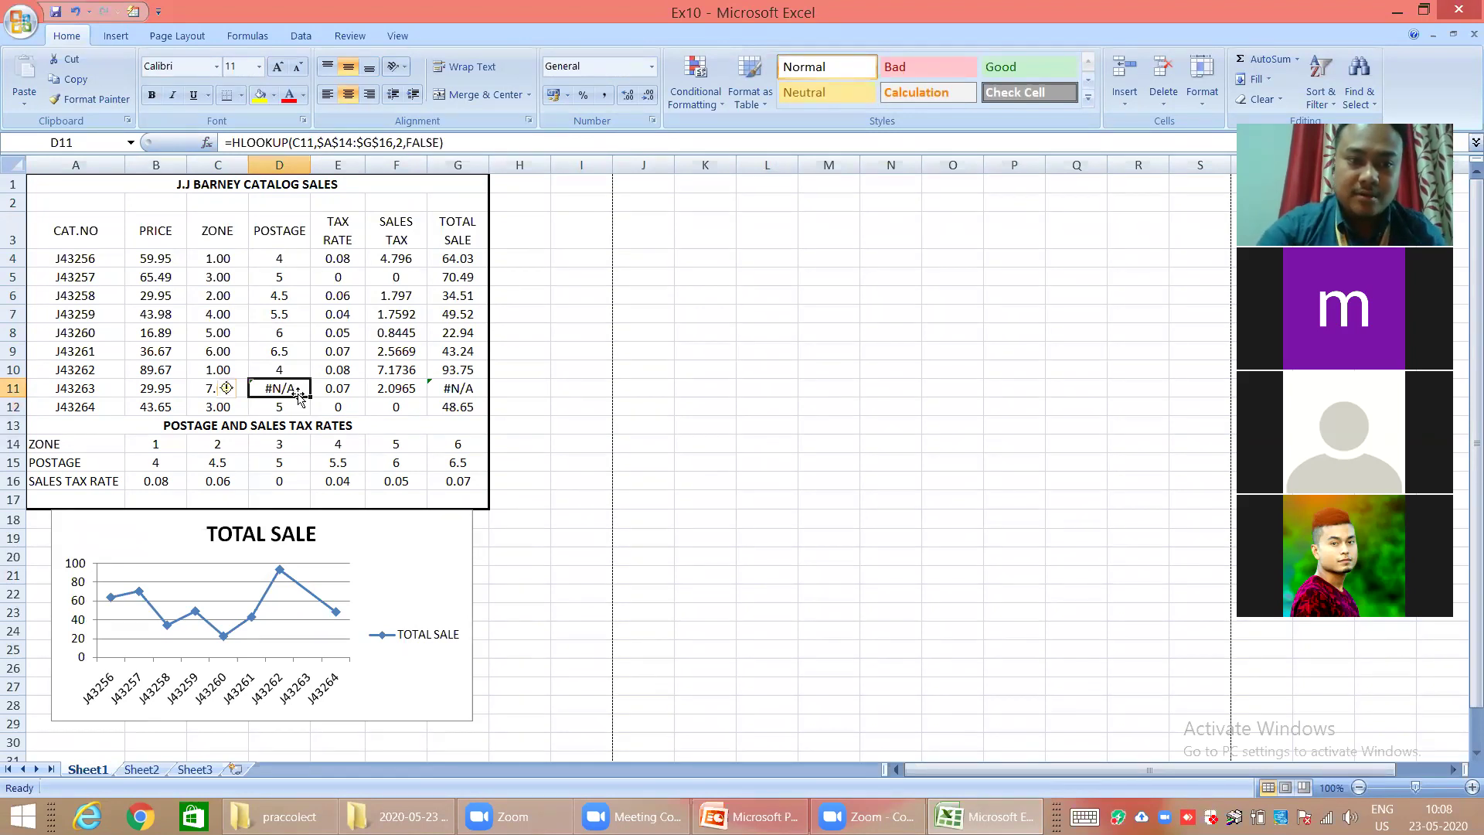
click(439, 141)
key(BackSpace)
key(BackSpace)
key(BackSpace)
key(BackSpace)
key(BackSpace)
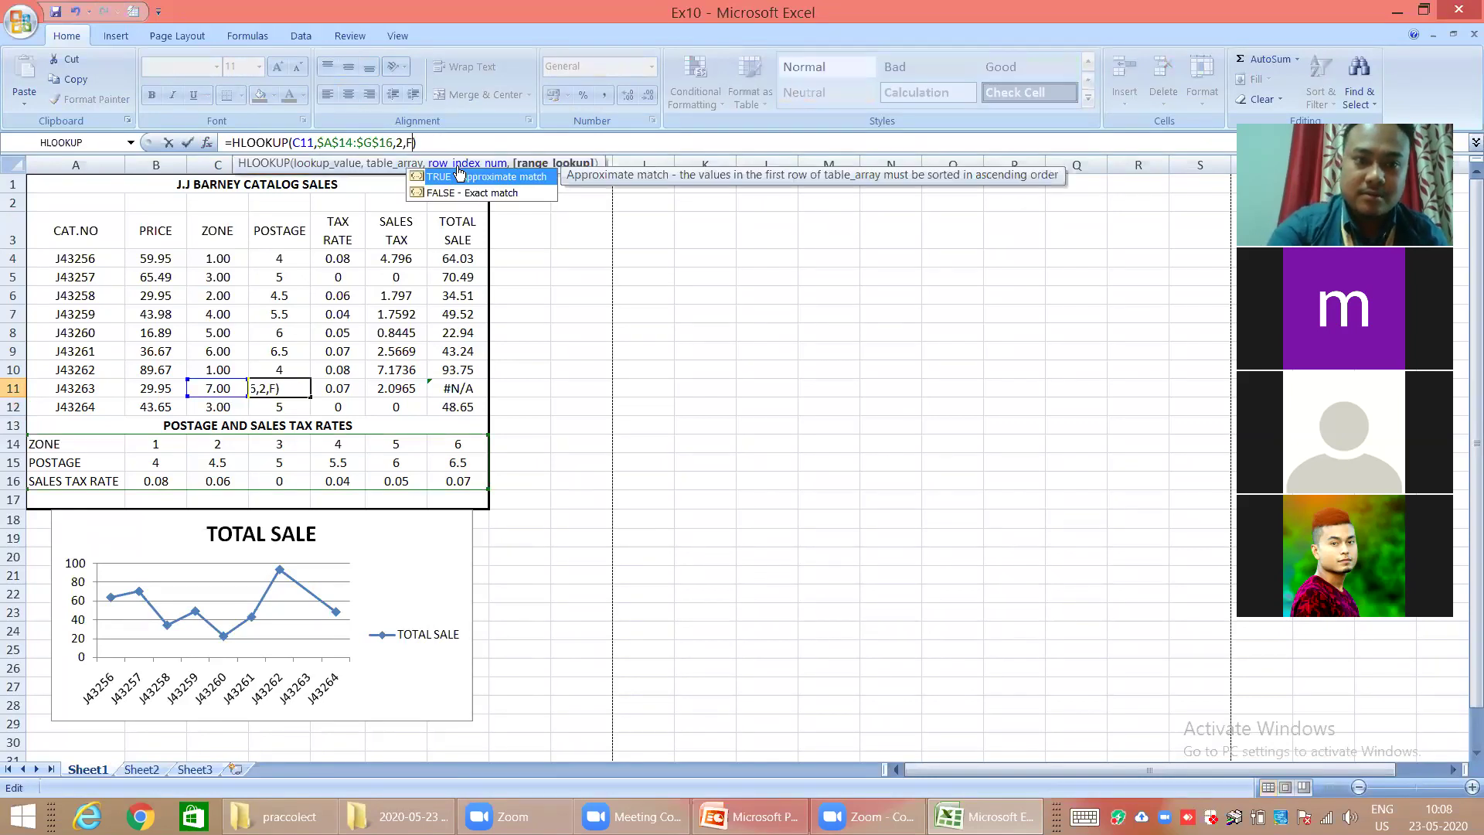
text(true)
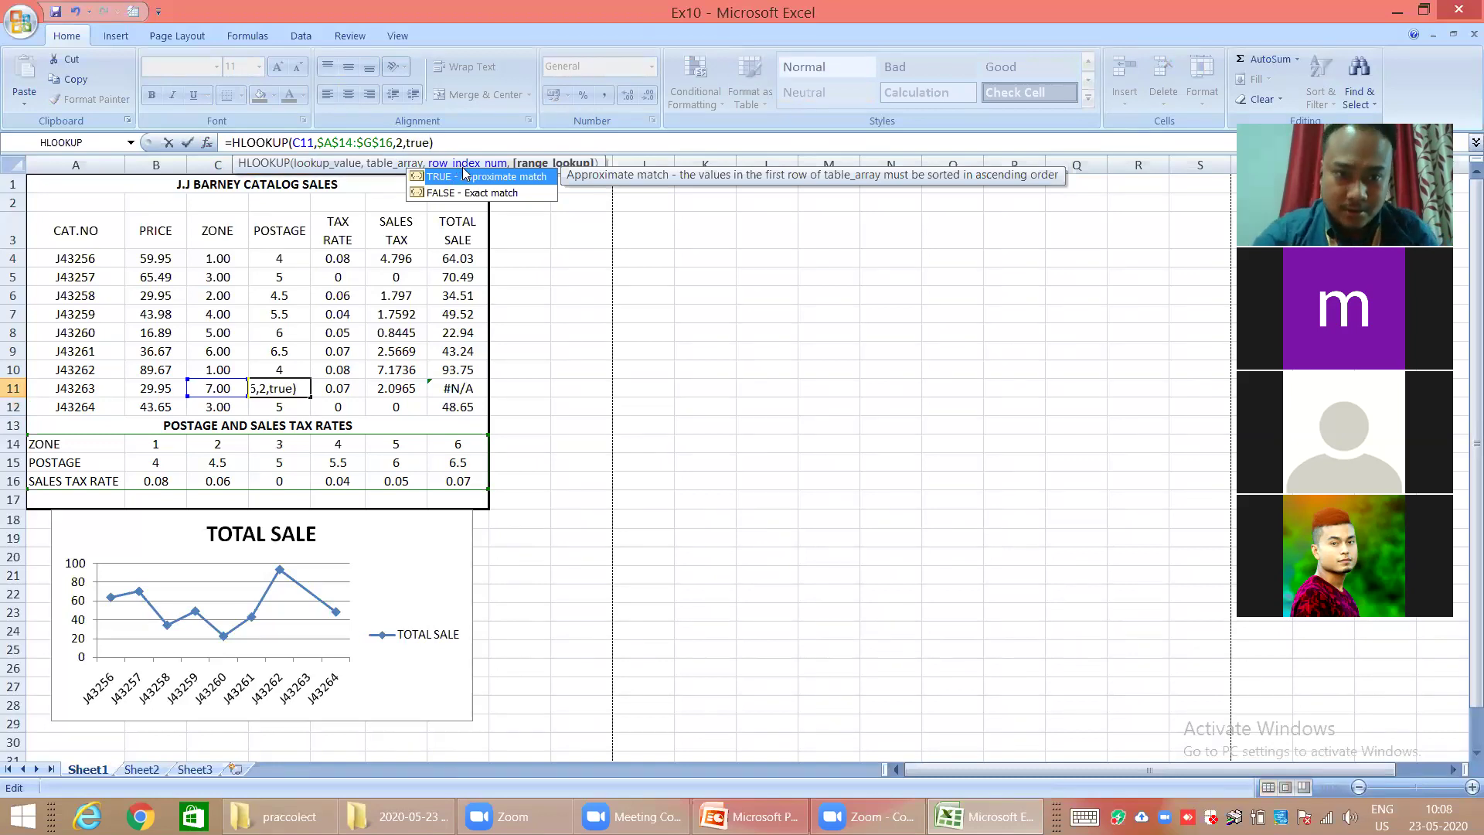
double_click(463, 176)
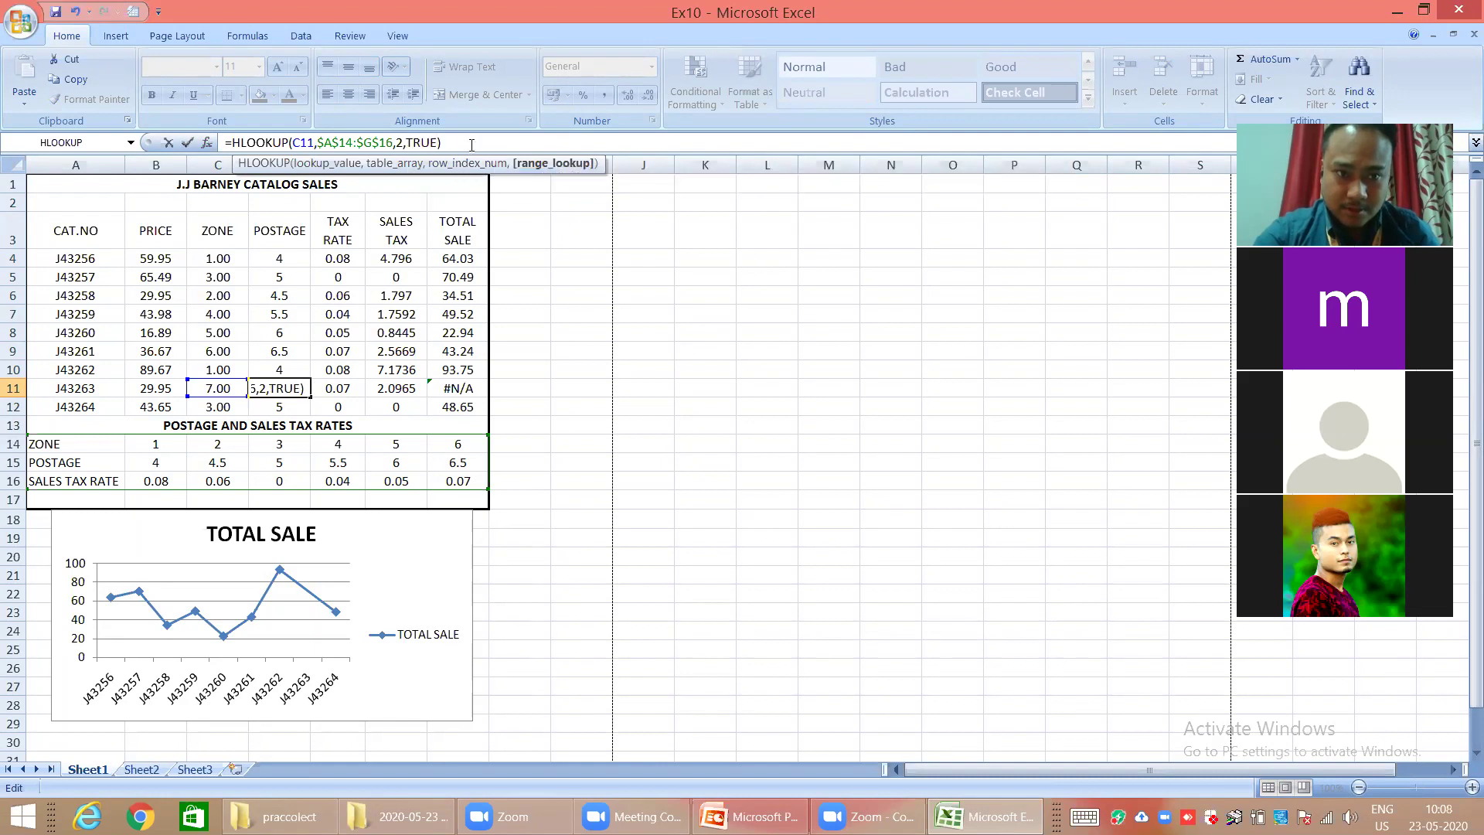
click(471, 144)
key(Return)
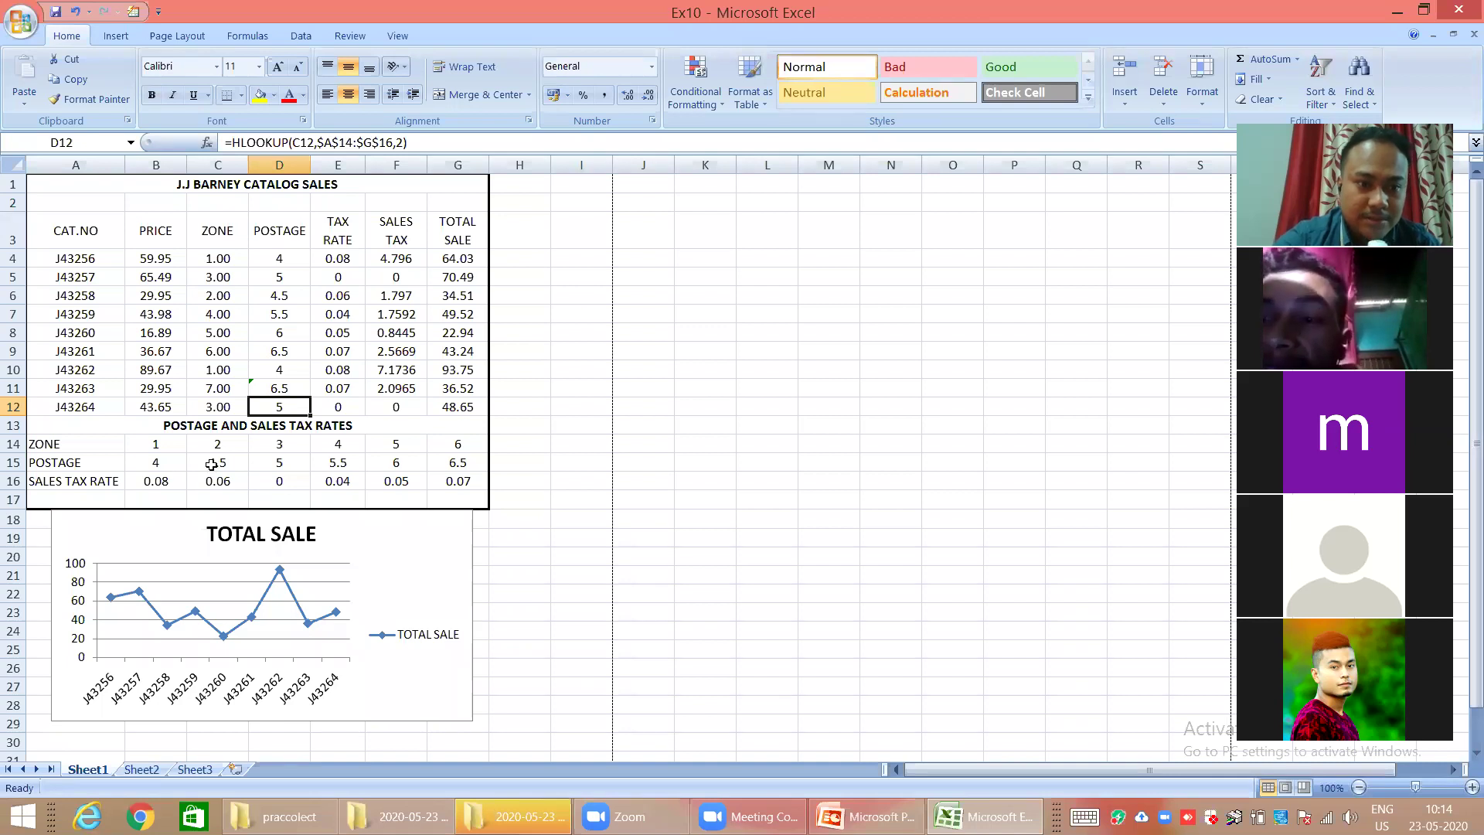
Display the TAX RATE formula in cell E4 and close the Ex10 workbook without saving the changes
click(341, 261)
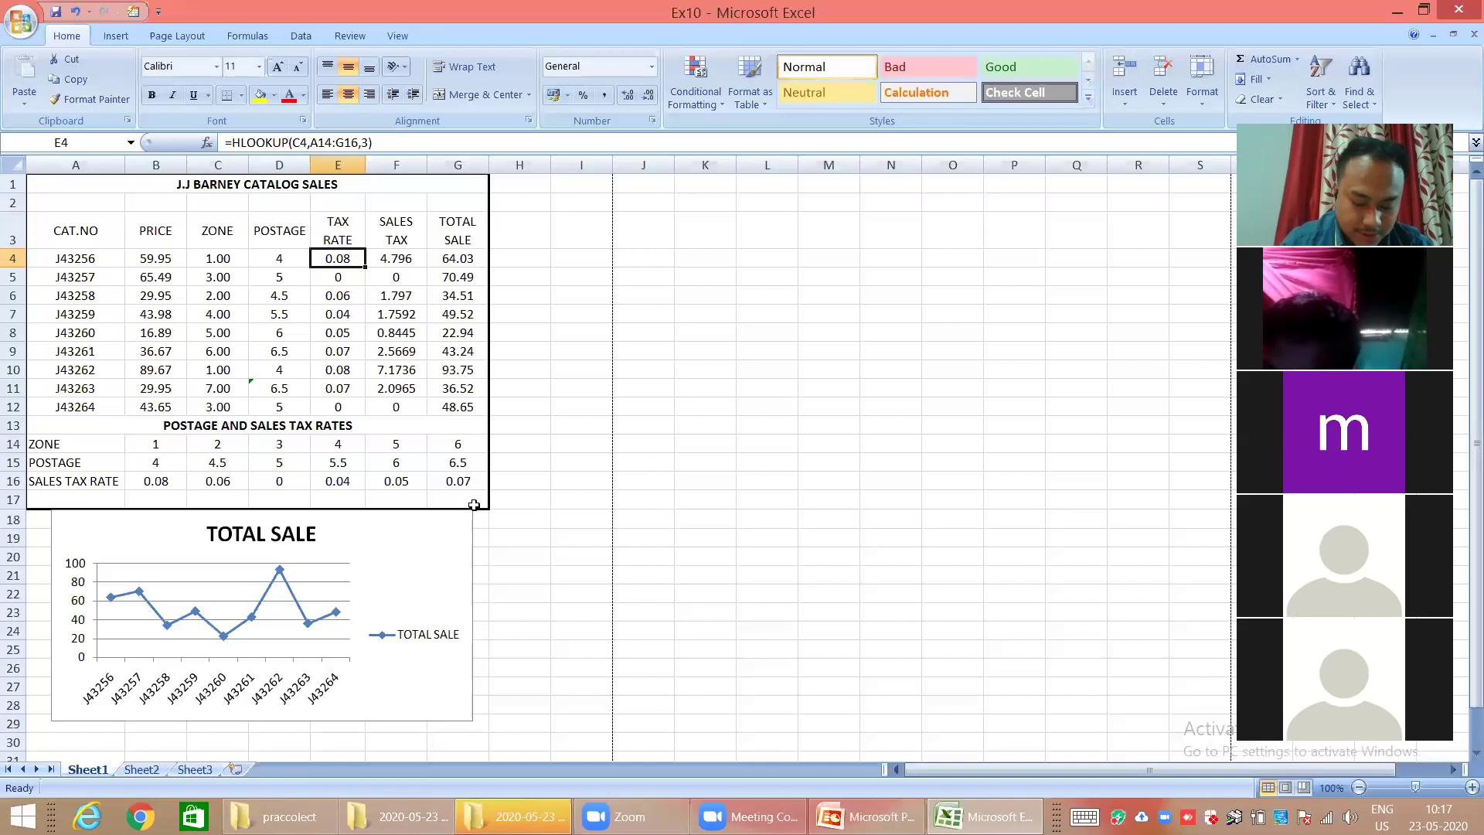
click(1459, 17)
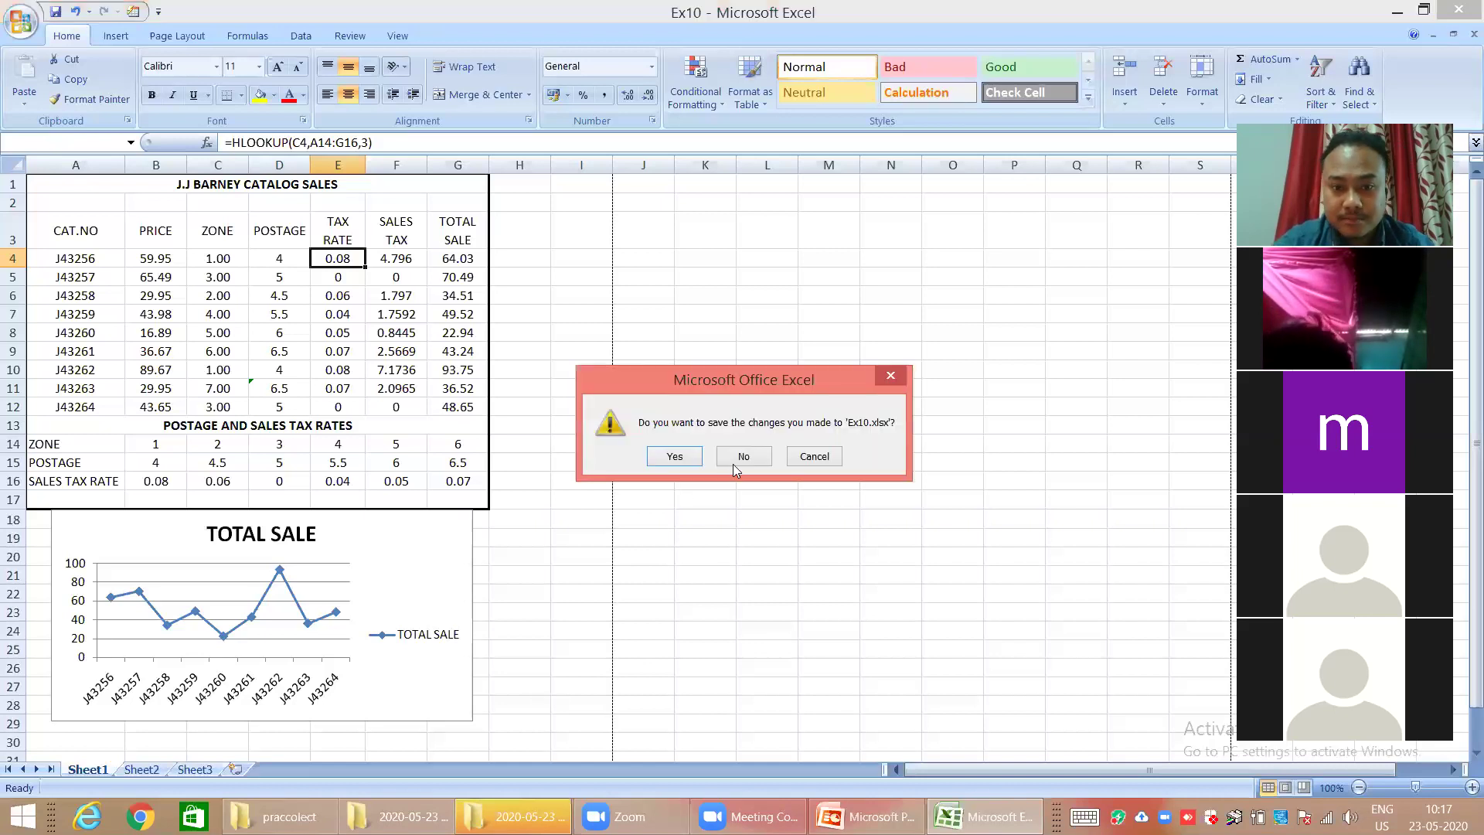
click(741, 456)
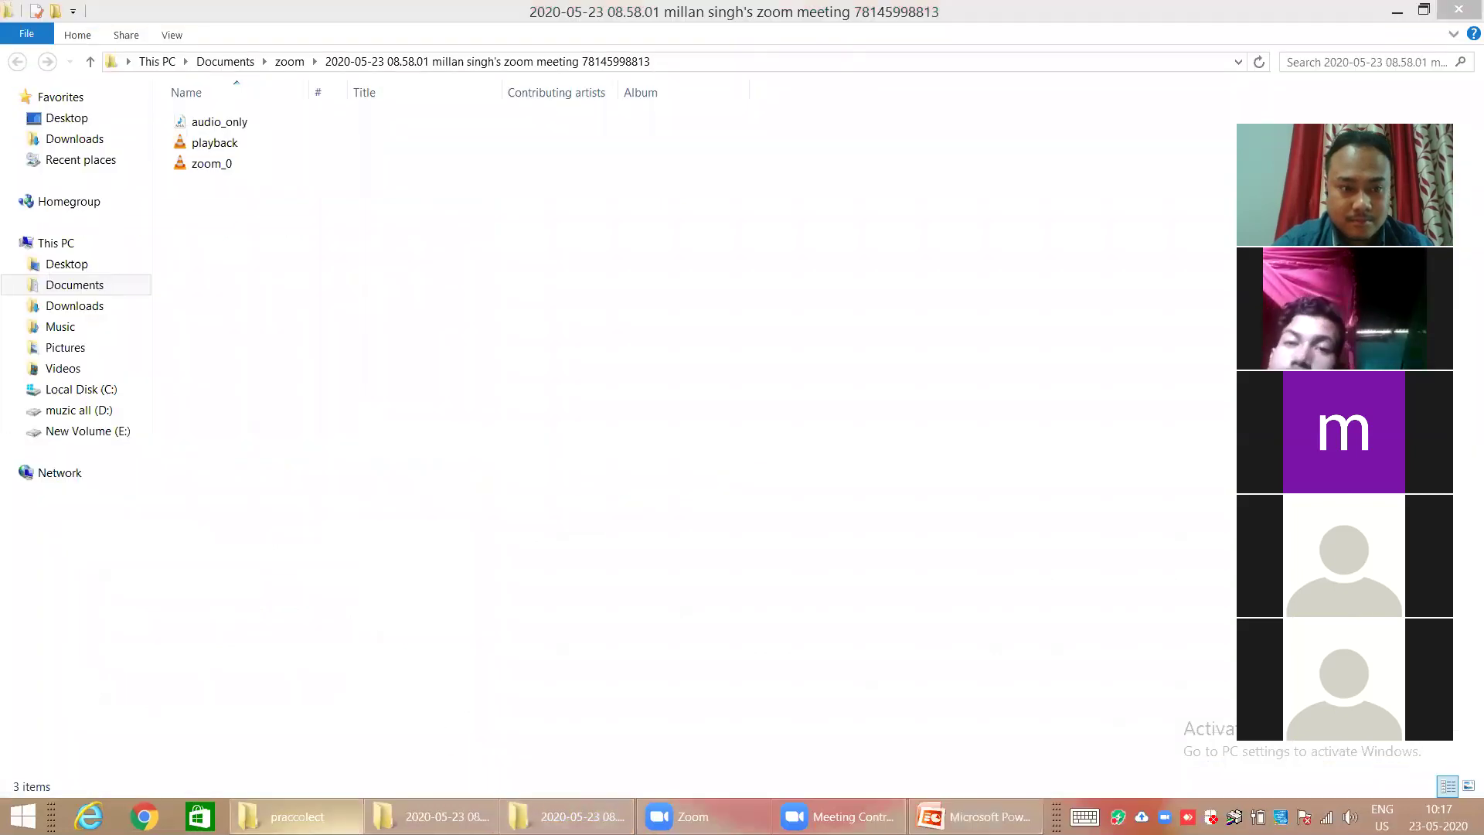
Open the Ex7 workbook to examine the count formulas in E16:E18 and the SUMIF formula in D15, and close the workbook
double_click(279, 537)
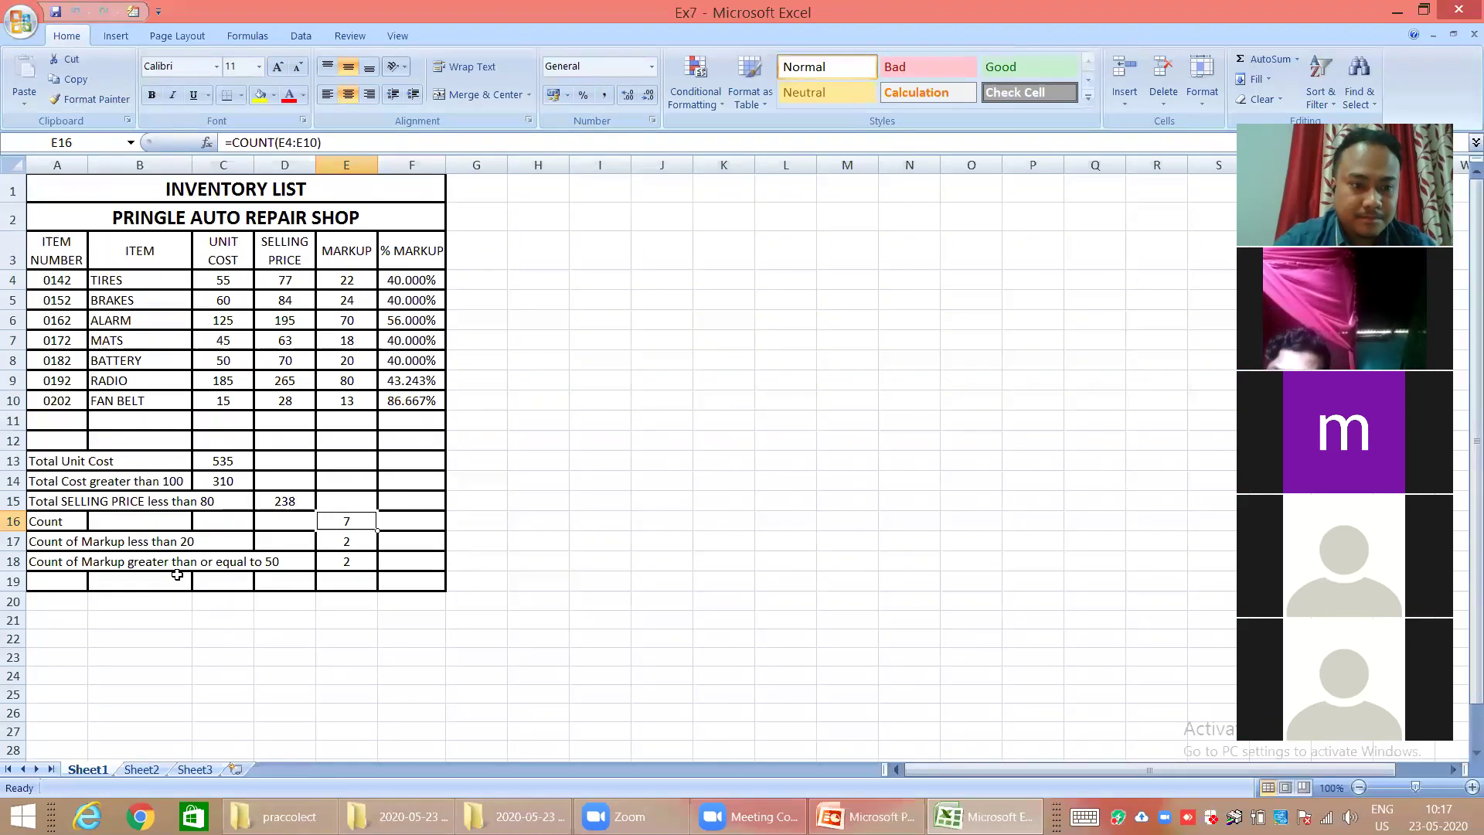
click(350, 544)
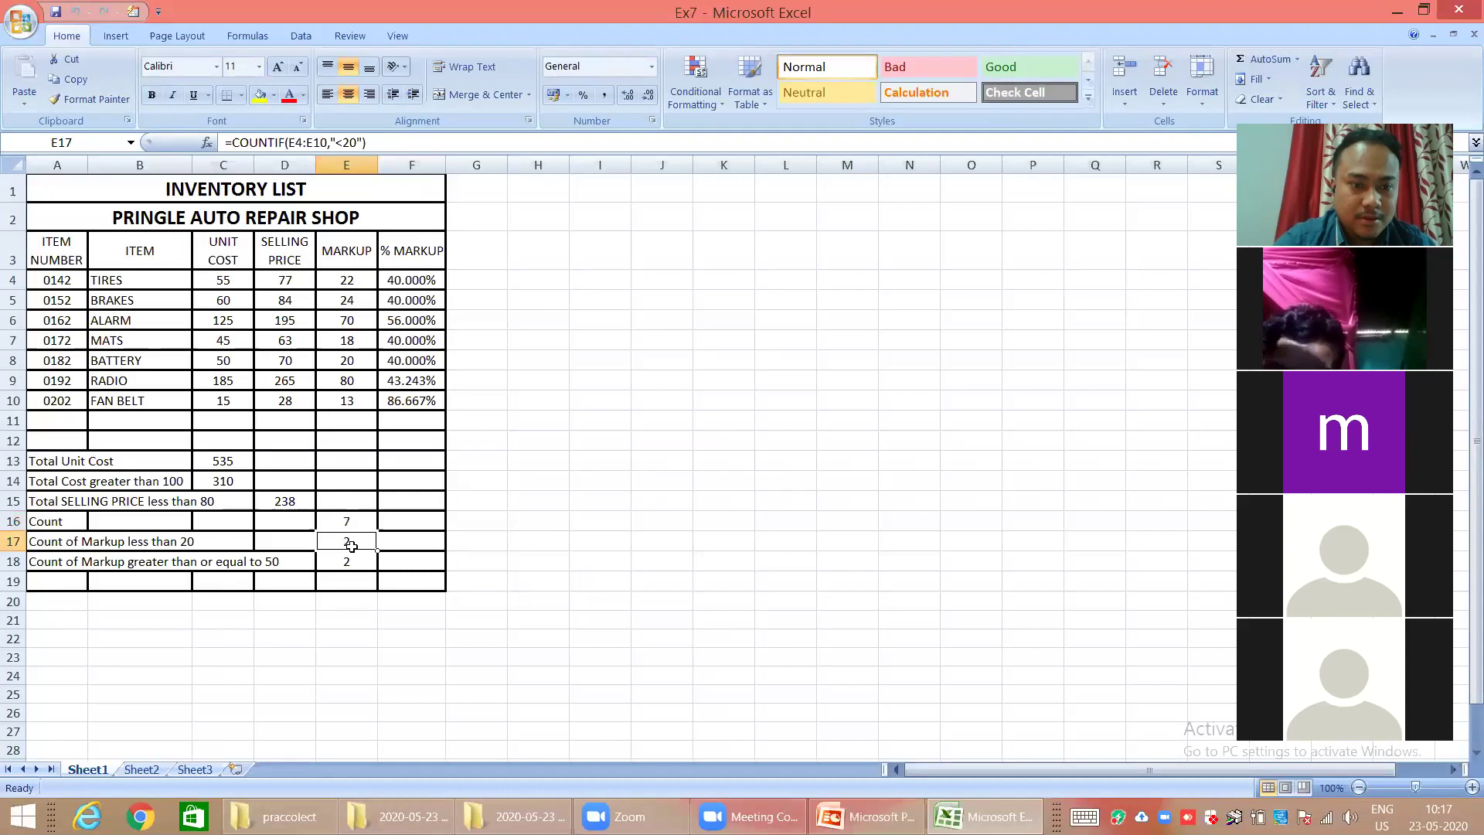
click(348, 562)
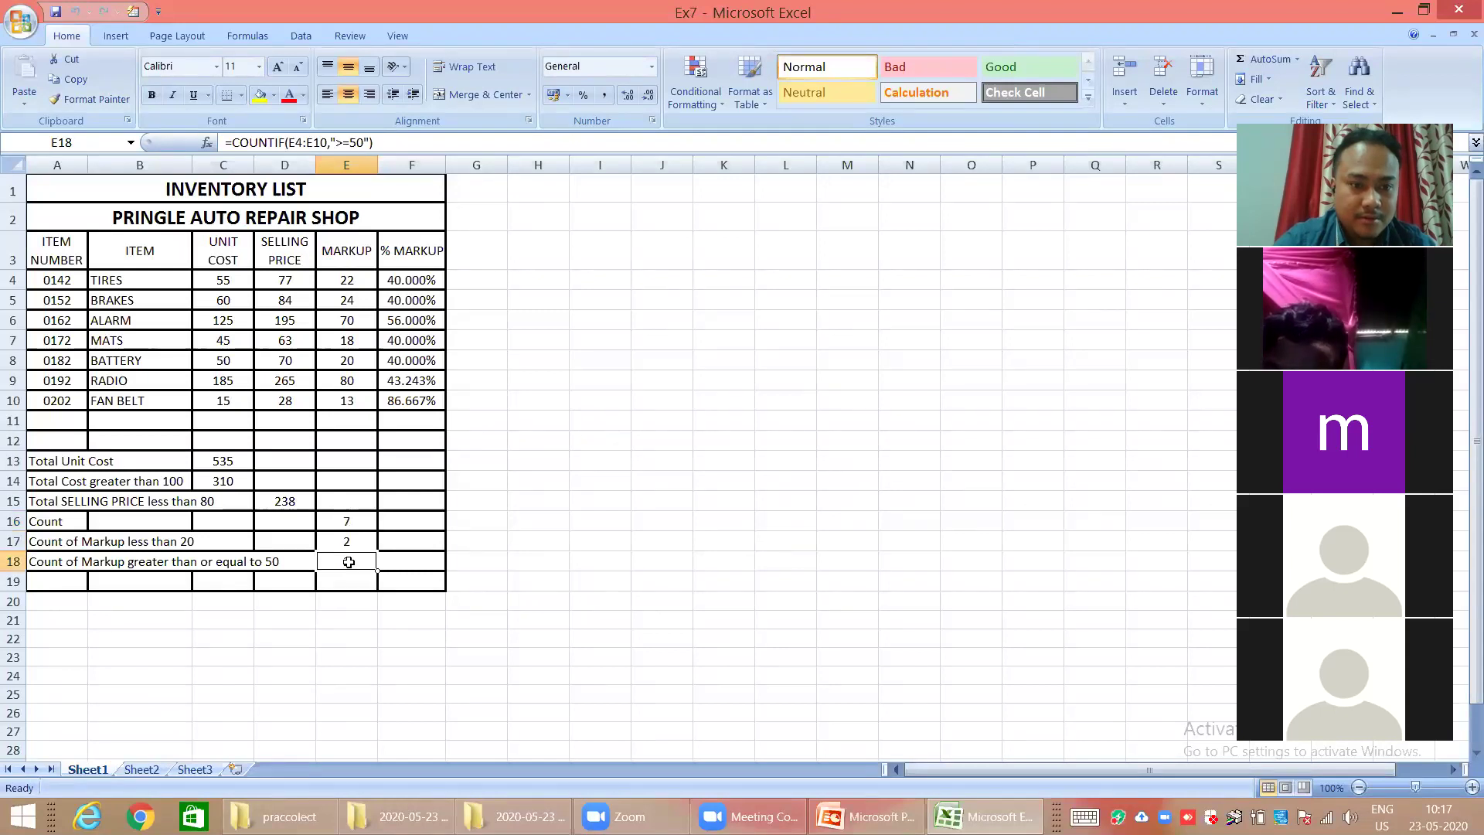
click(351, 544)
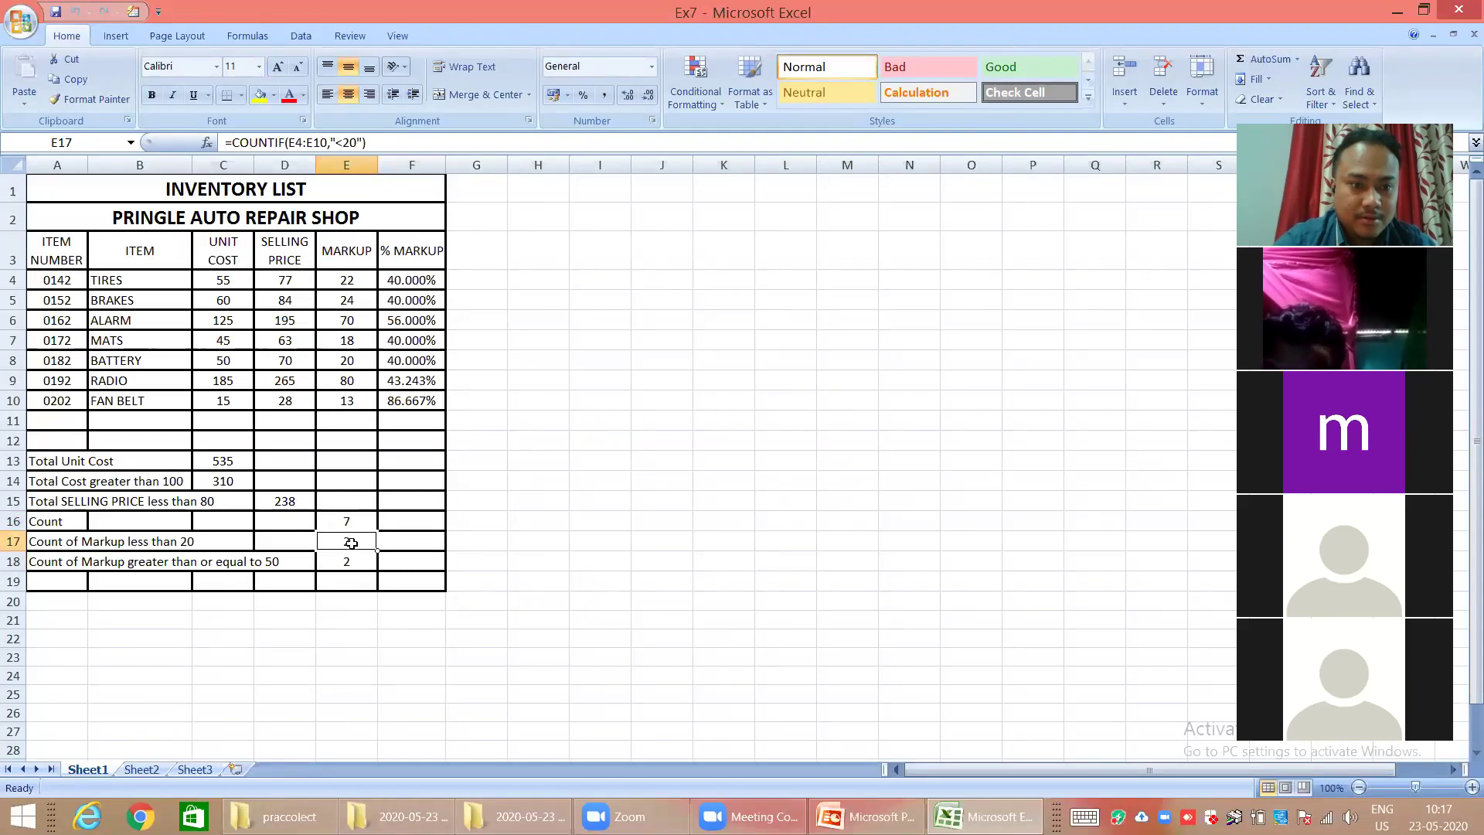
click(345, 563)
click(350, 543)
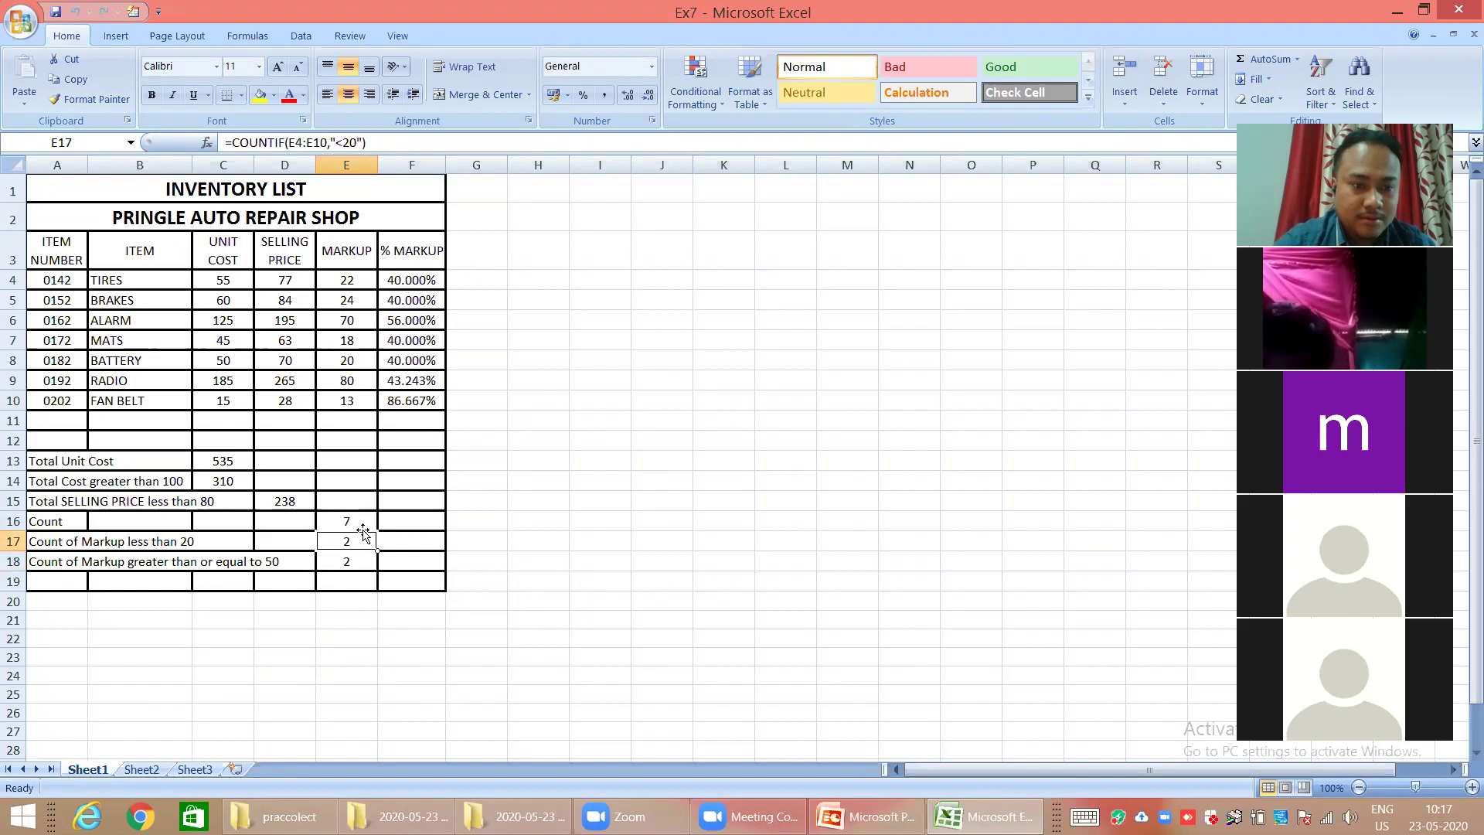
click(353, 524)
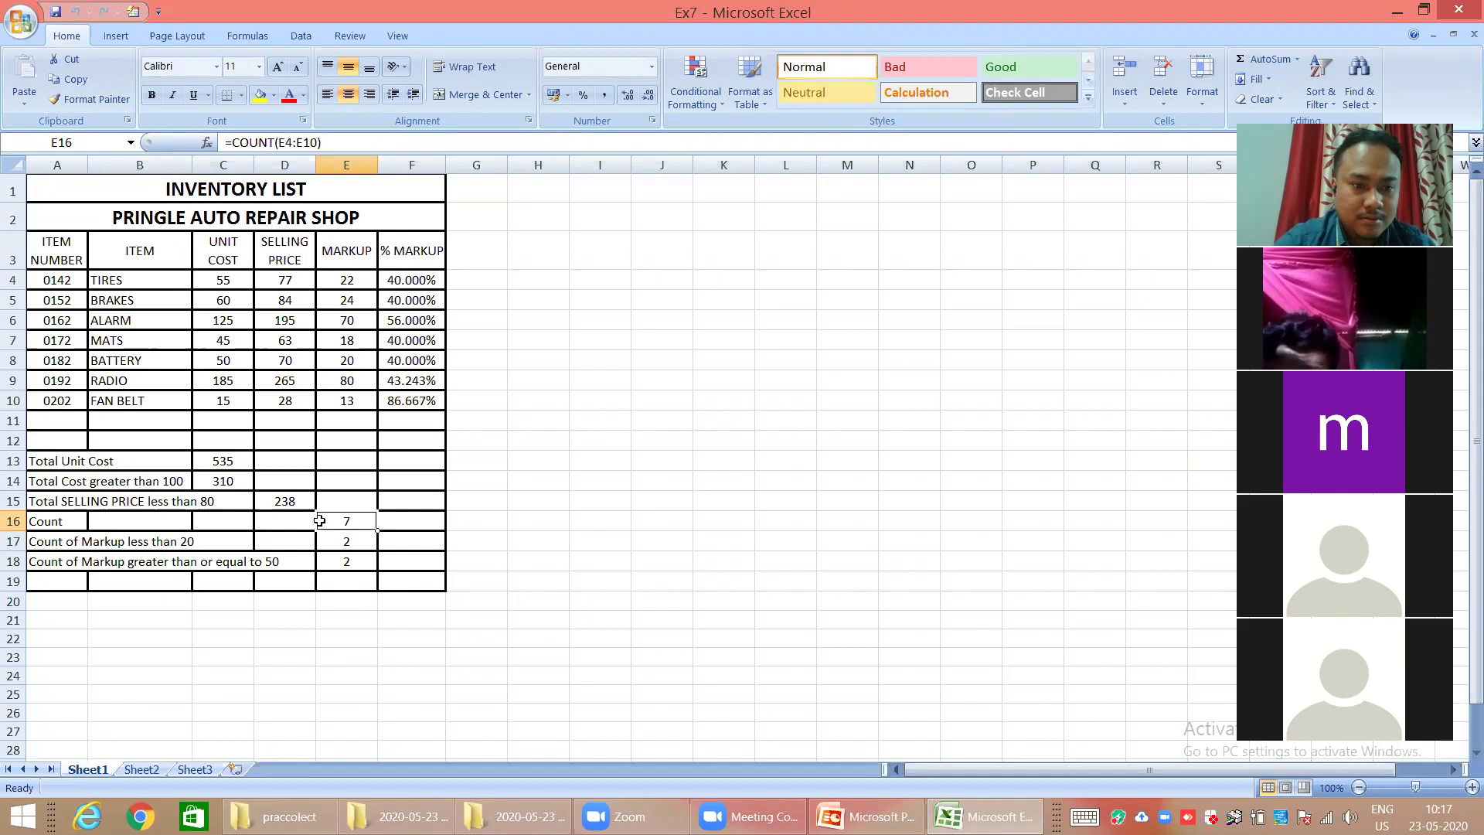
click(280, 503)
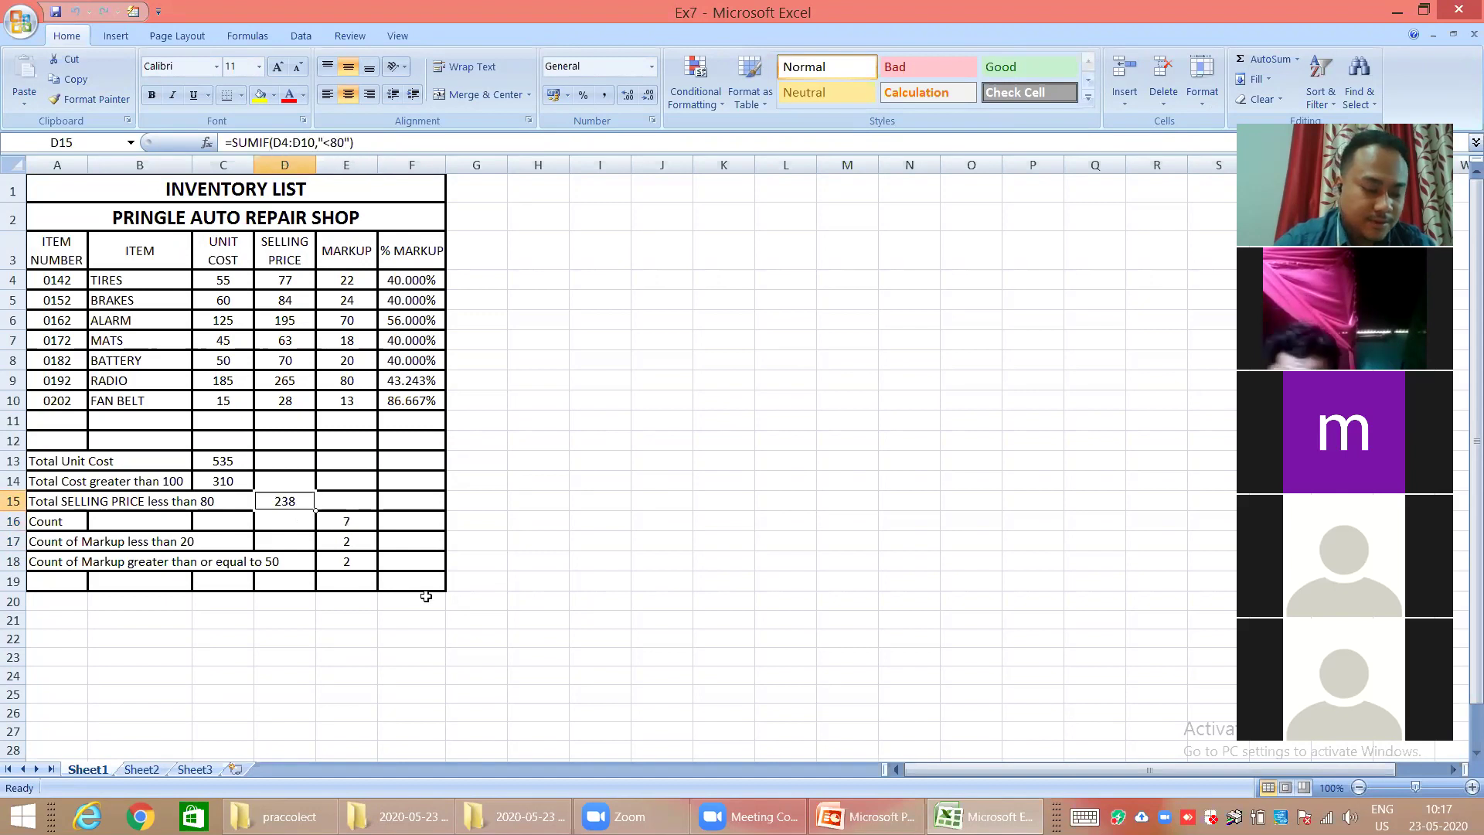
click(1464, 10)
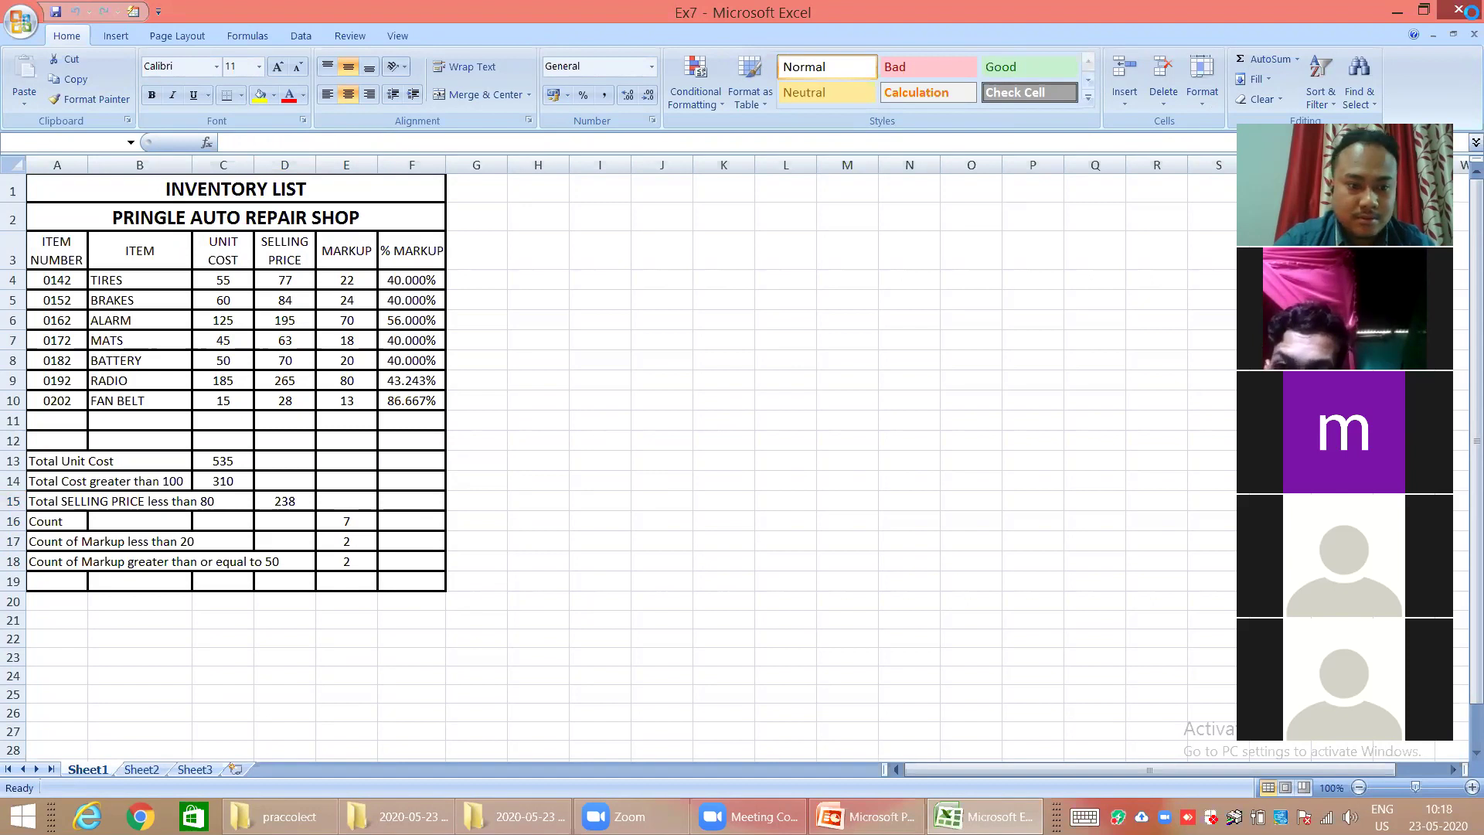
Open the Ex8 workbook and examine the COUNTIF formula in E14 and the SUMIF formula in F15
double_click(199, 559)
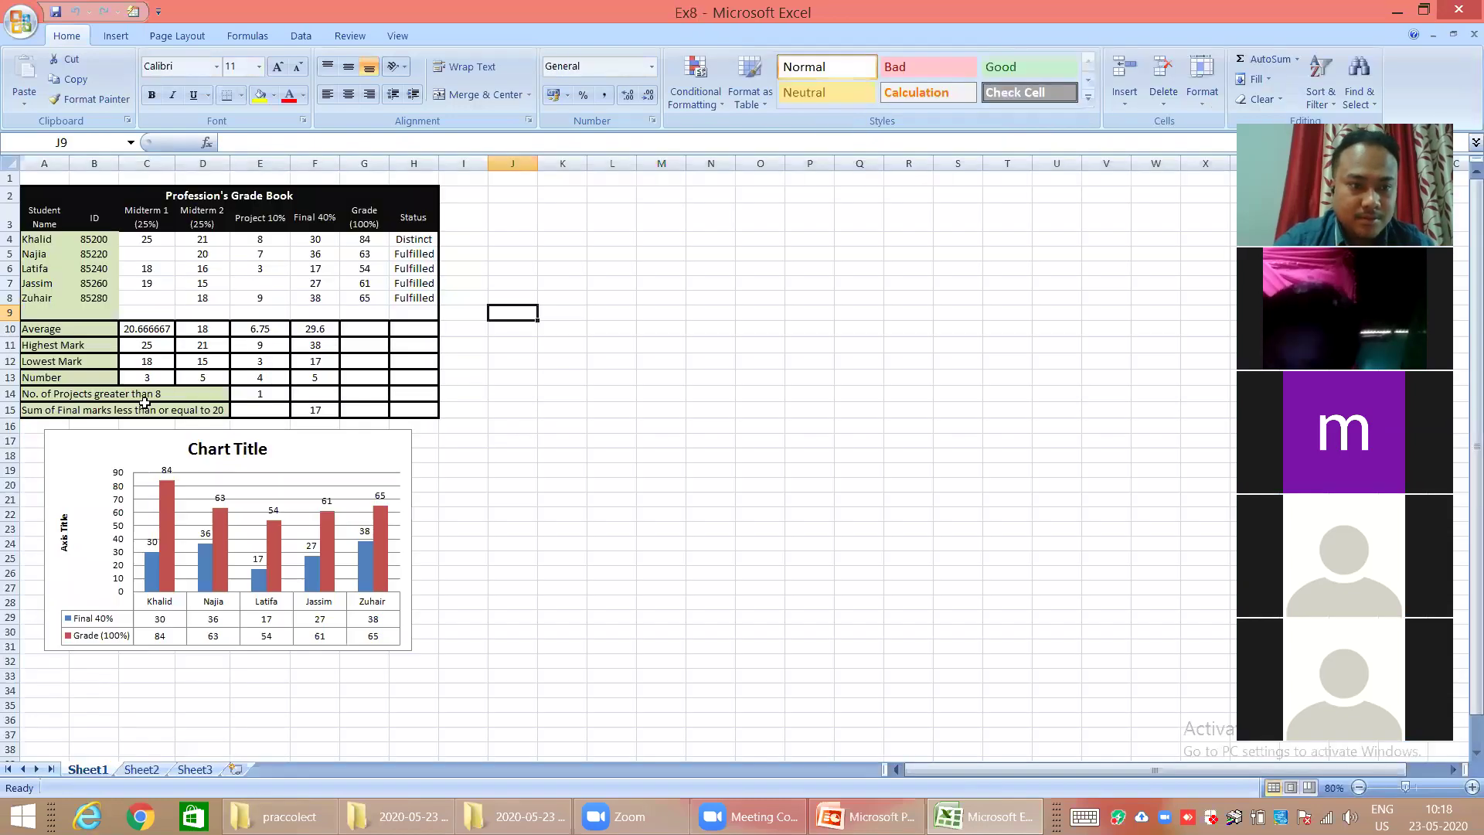
click(261, 395)
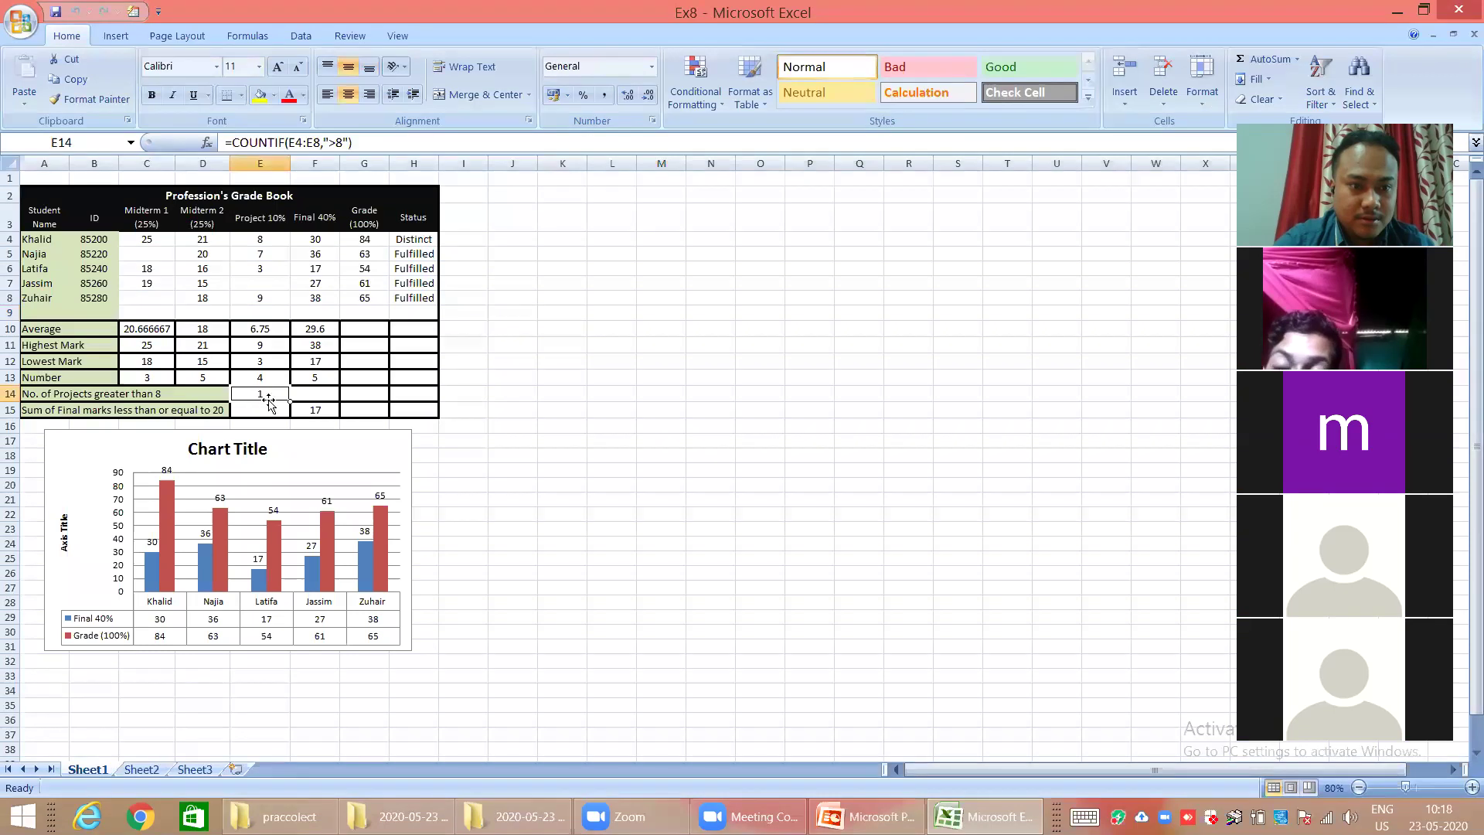
click(307, 416)
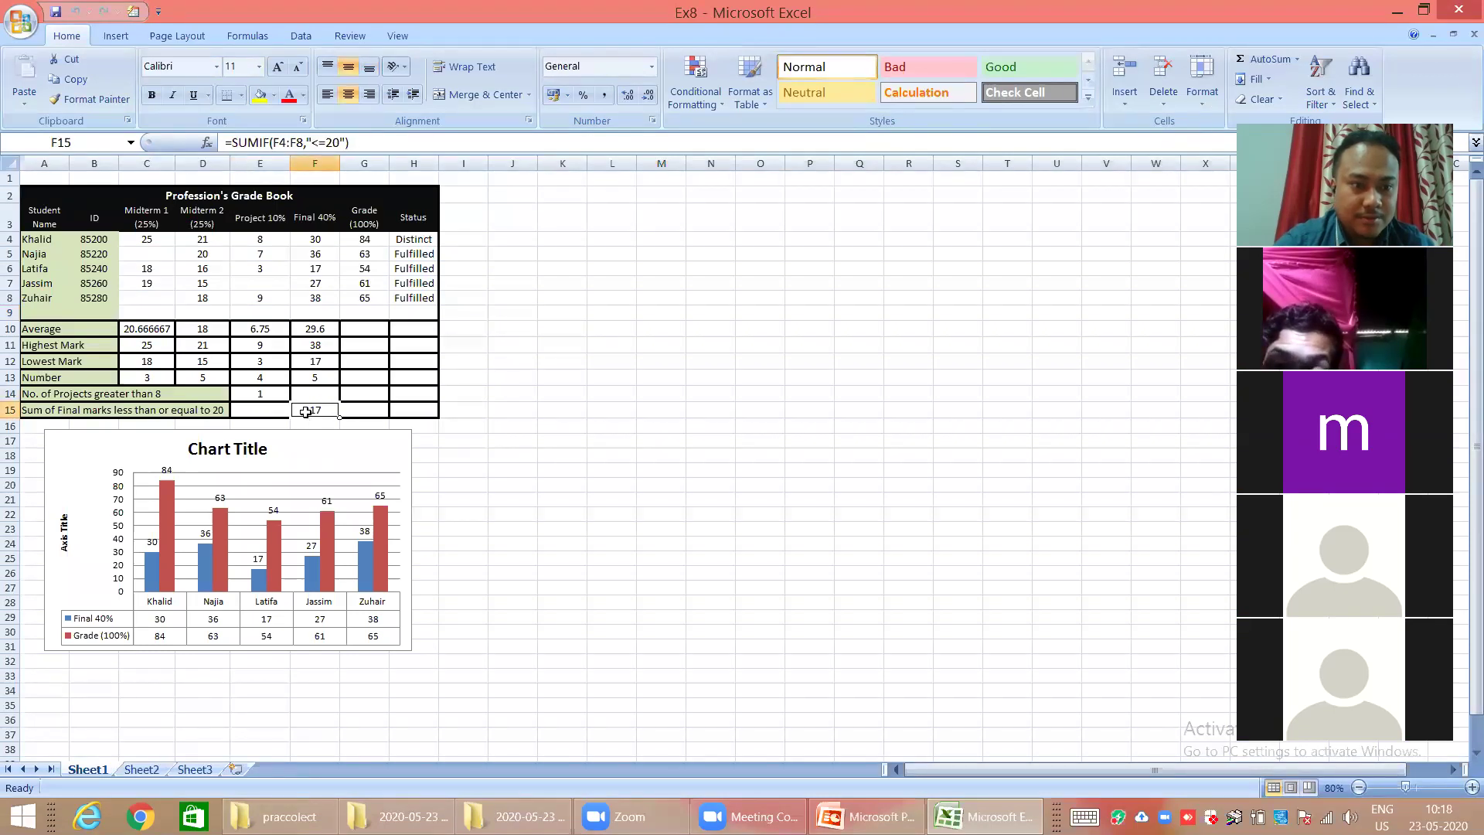
click(264, 394)
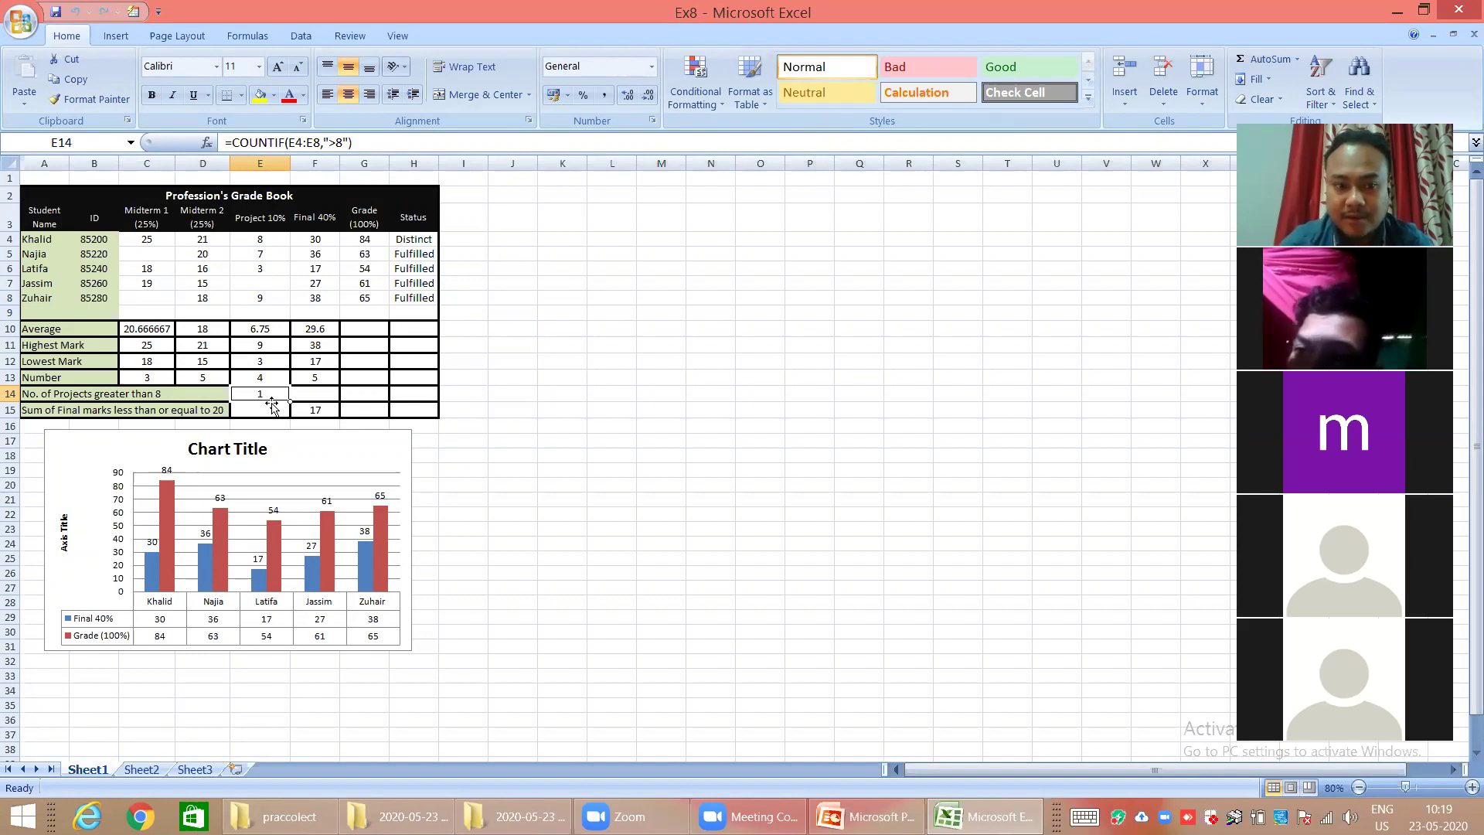
click(309, 412)
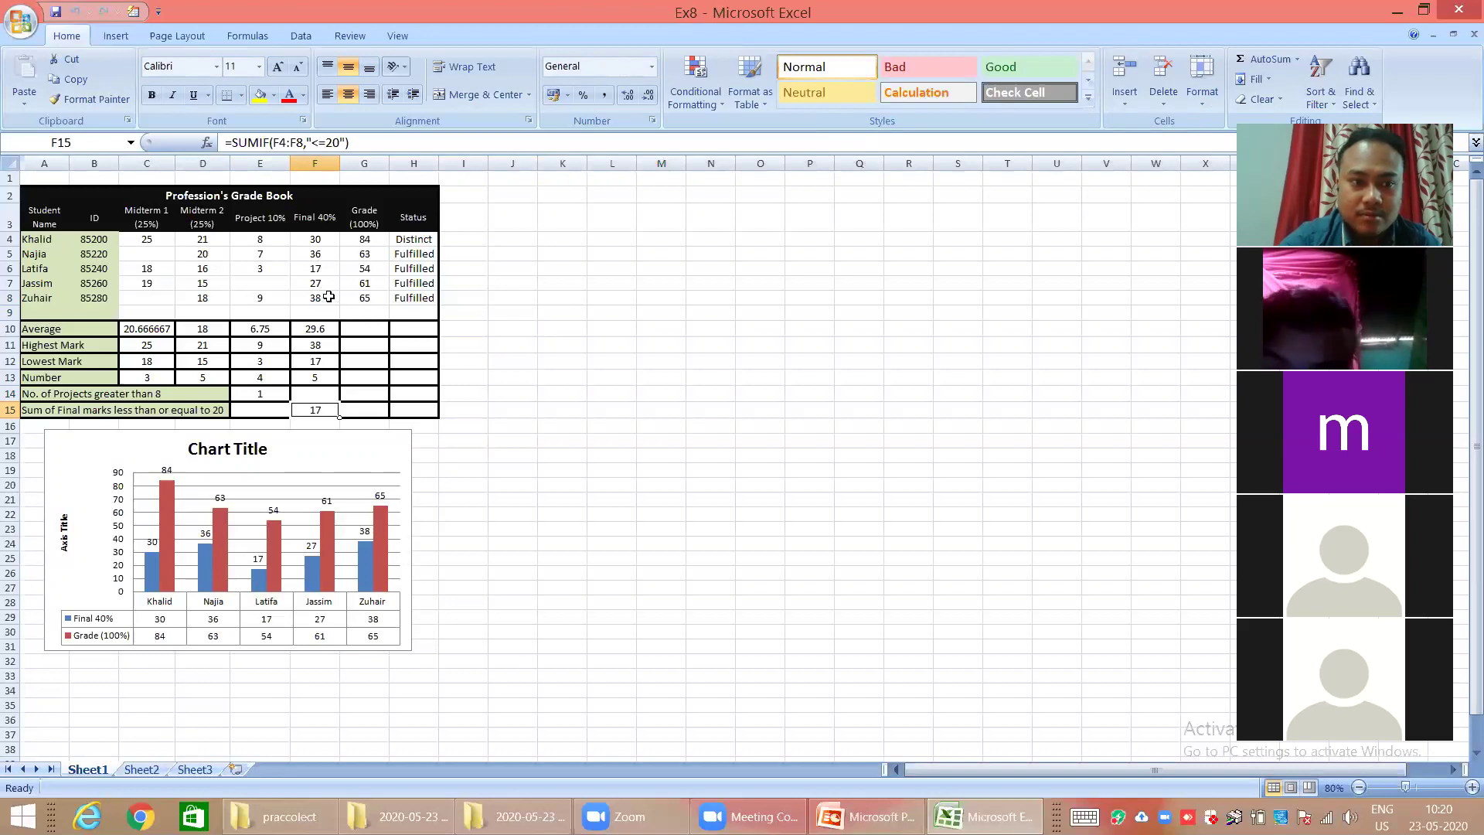
Set the Final 40% mark in cell F5 to 19
click(314, 255)
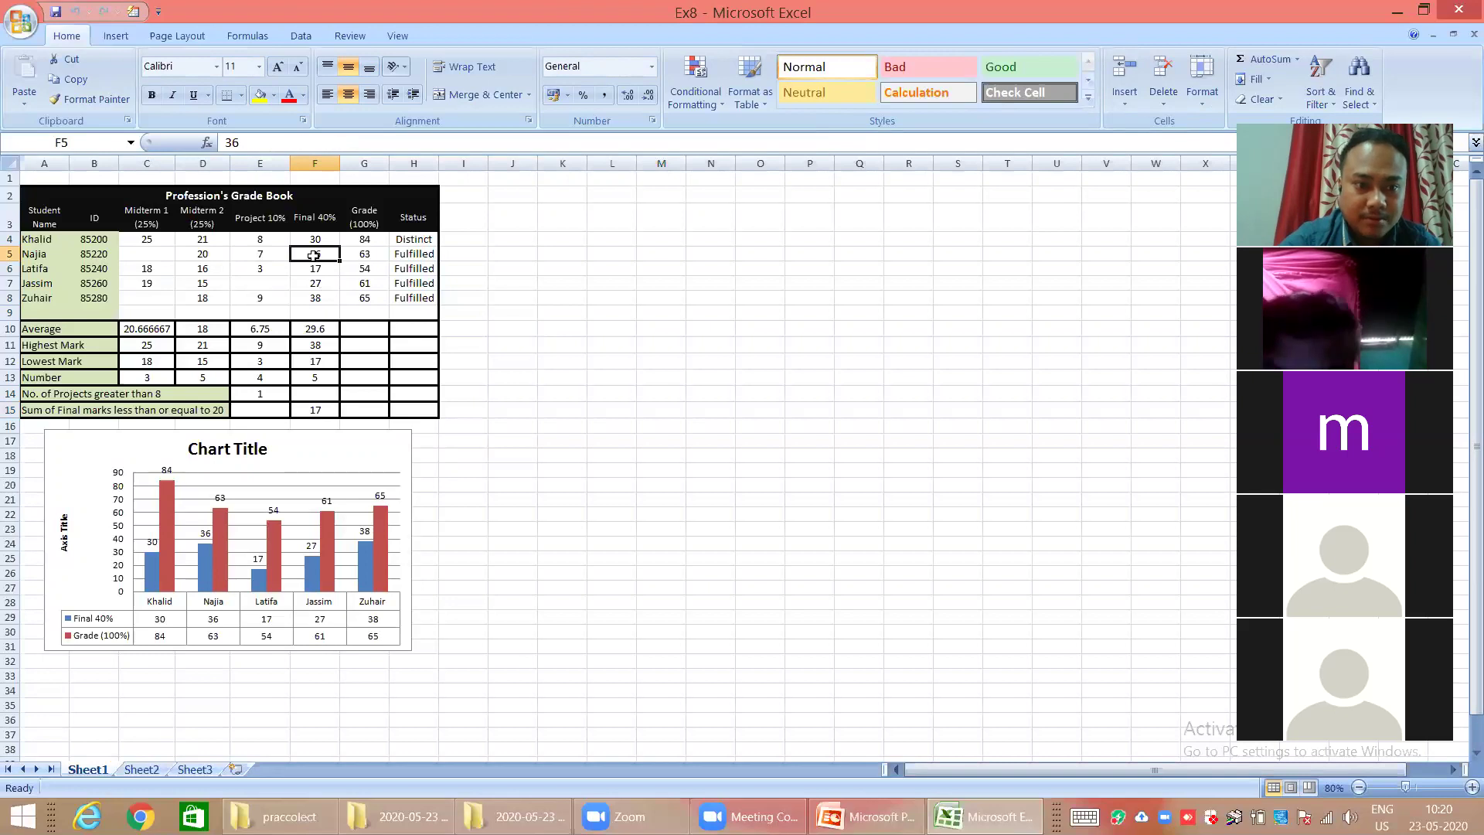
double_click(325, 255)
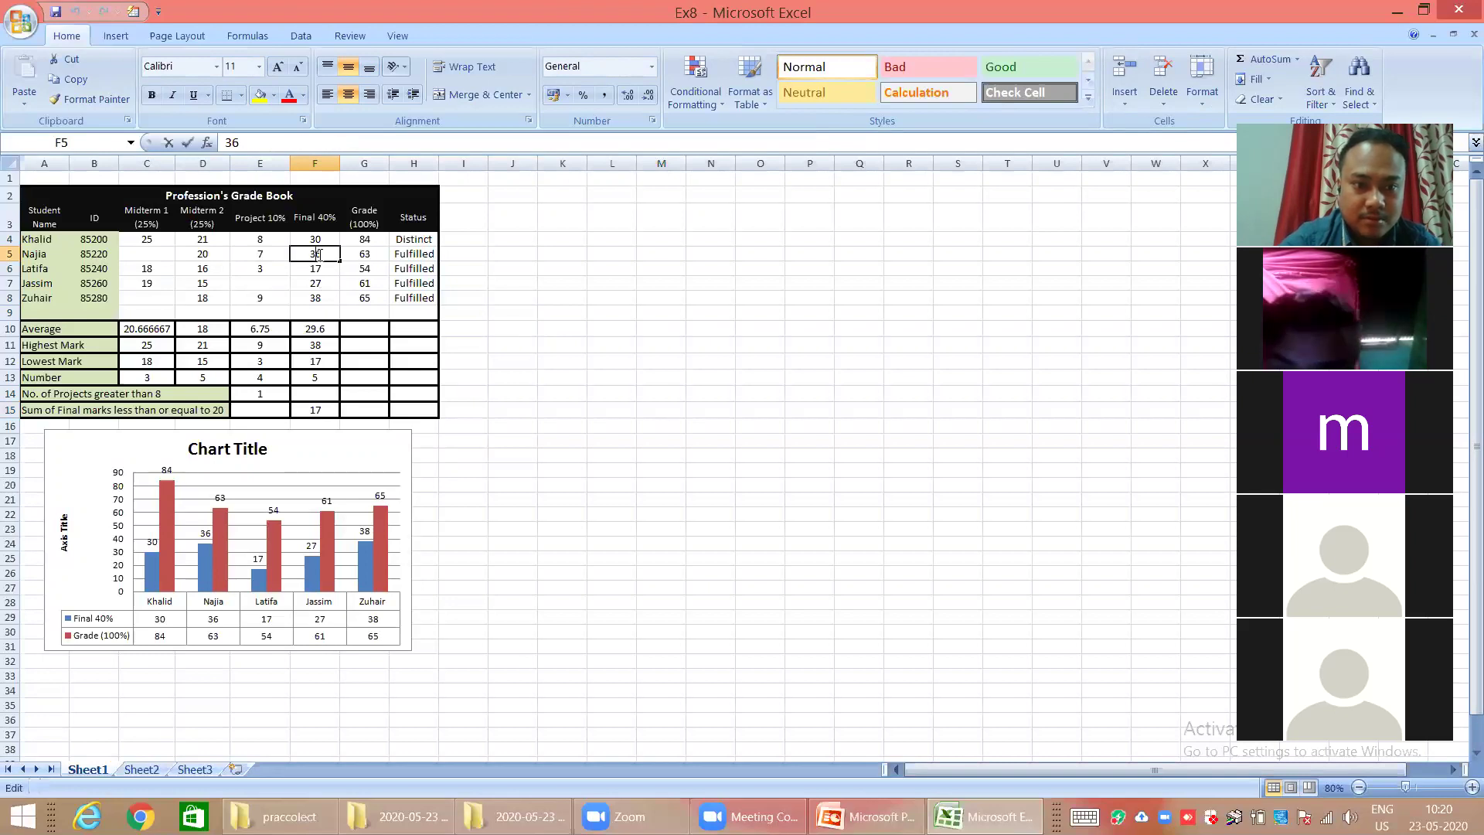
key(BackSpace)
key(BackSpace)
text(19)
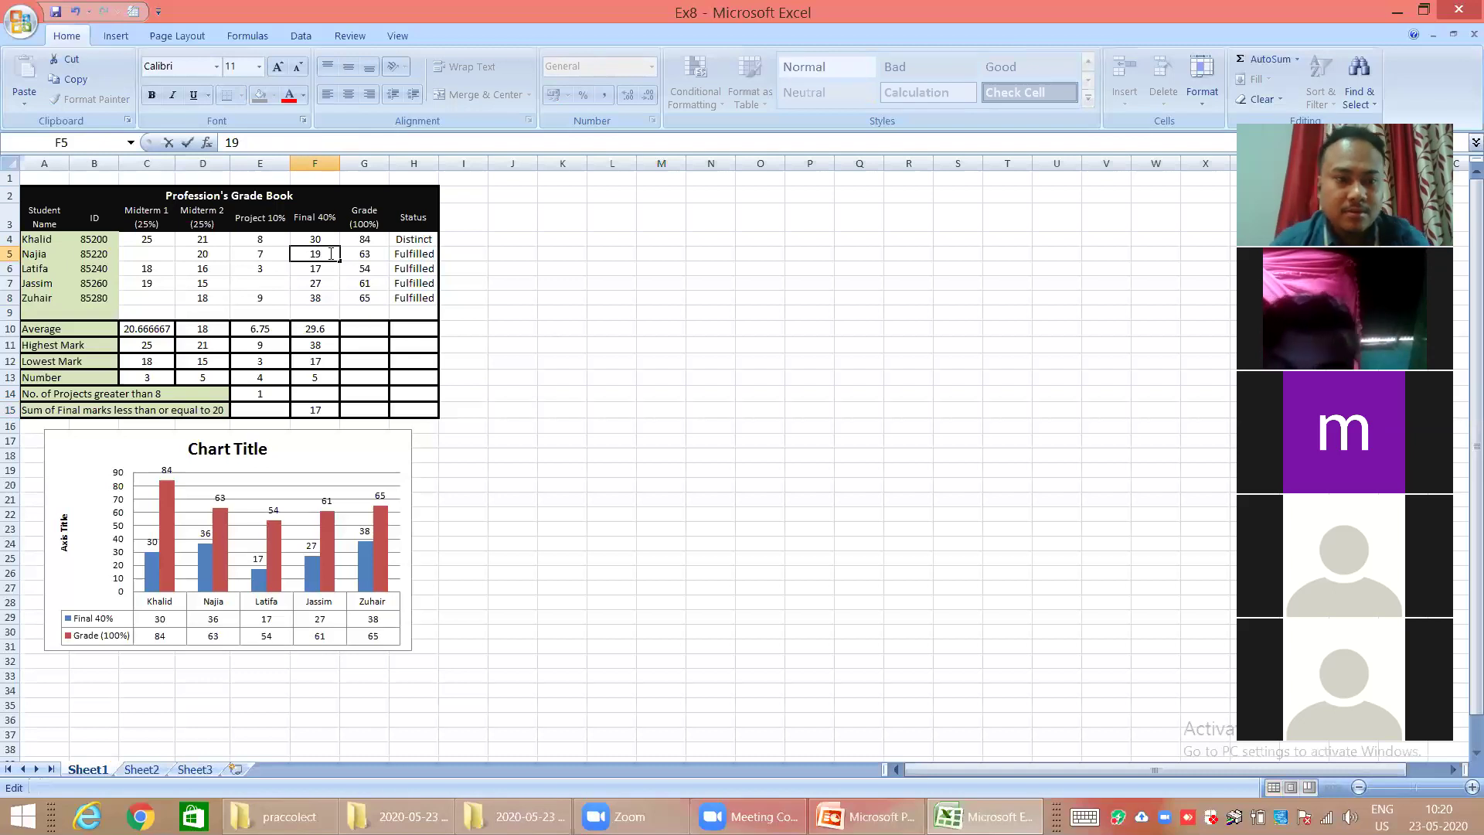
key(Return)
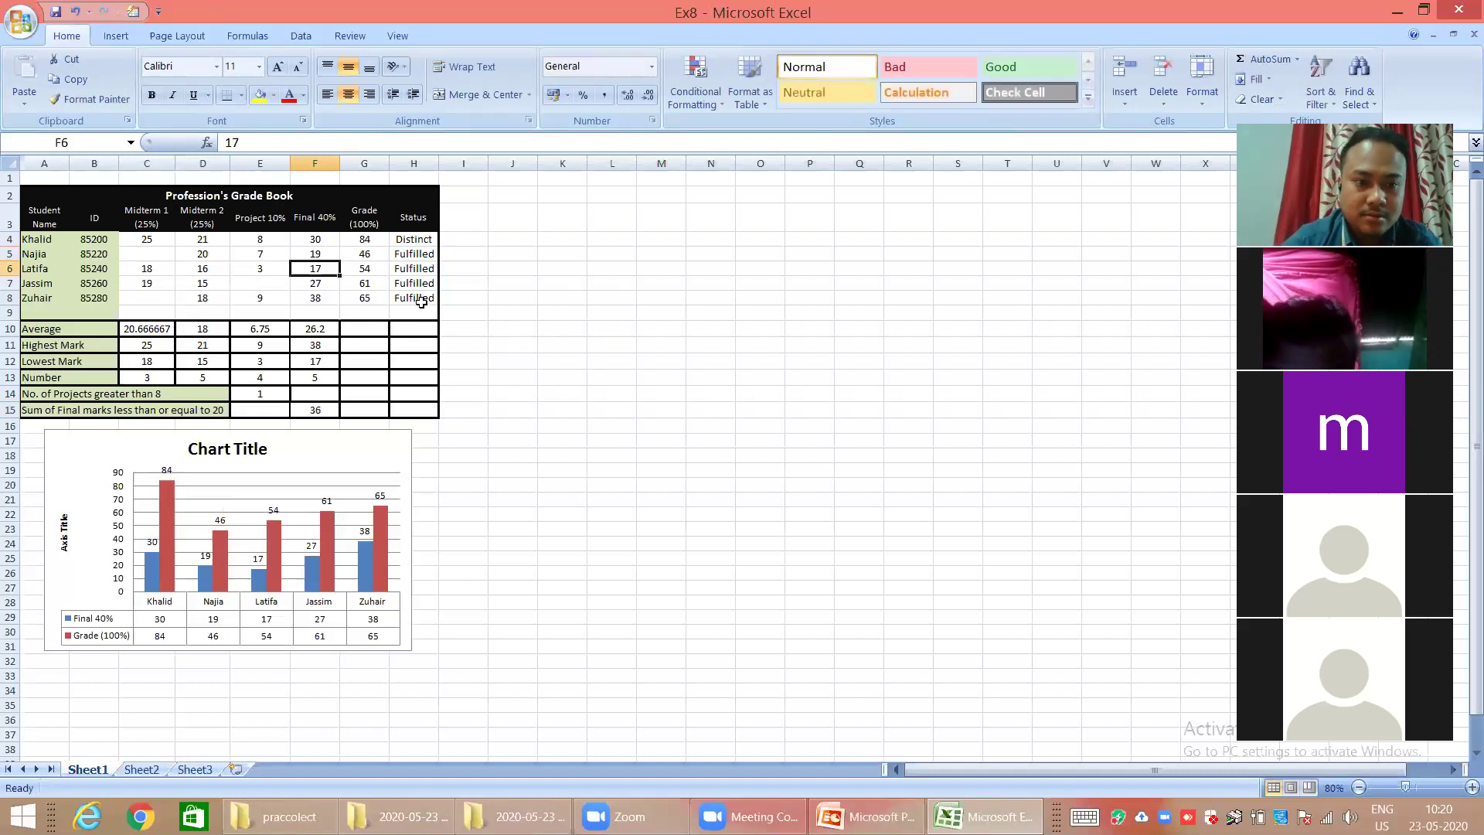